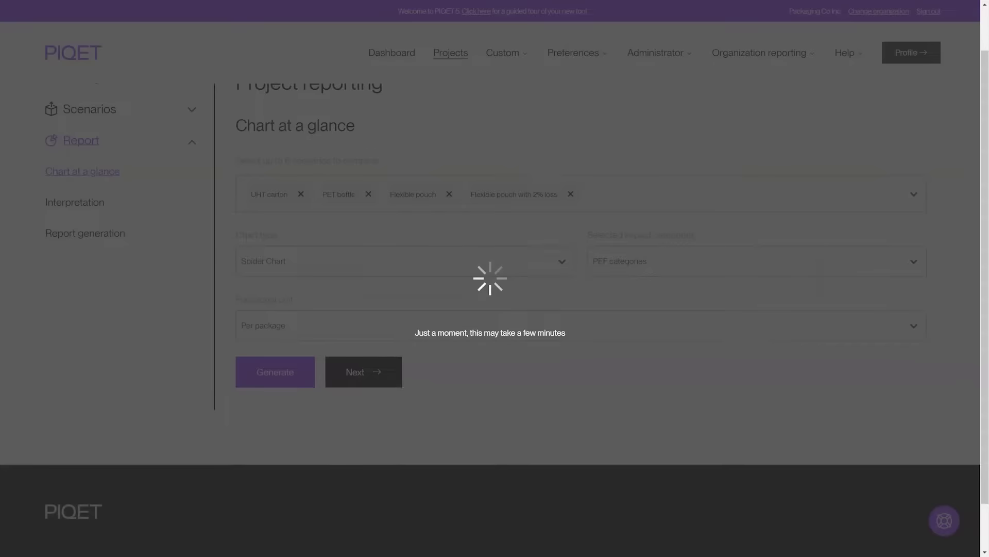
Step: Examine the spider chart and the climate change contribution chart by life cycle stage in the project report
scroll(407, 260, "down", 1)
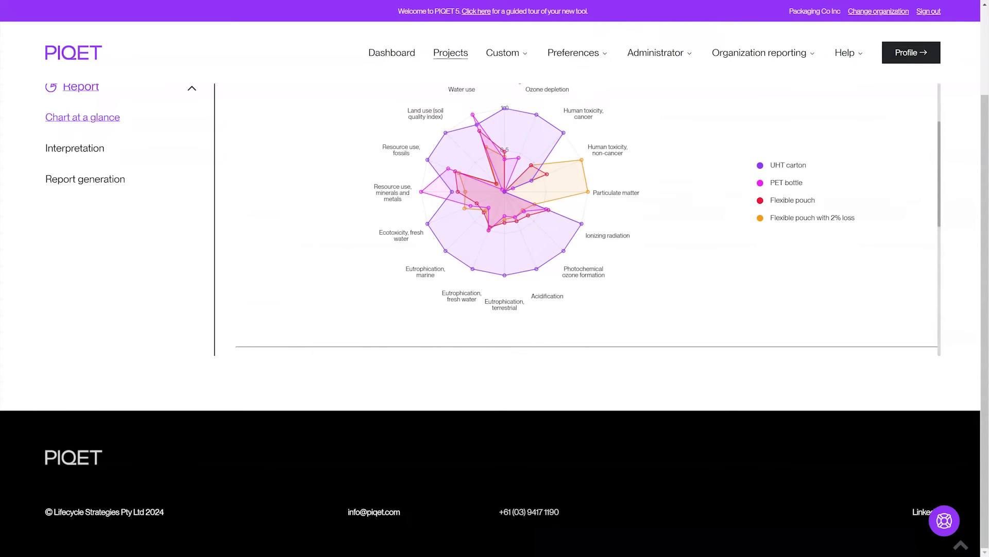
scroll(586, 206, "down", 5)
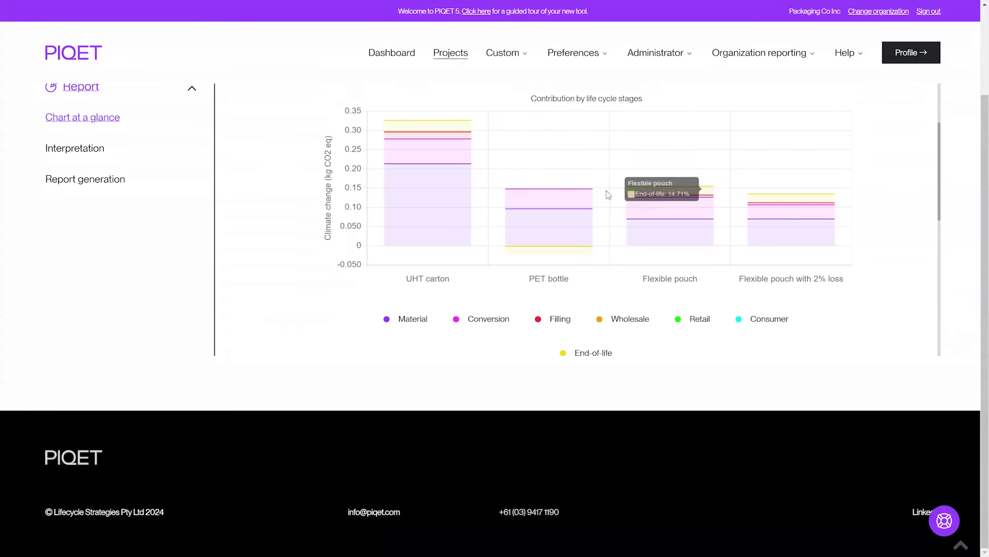
mouse_move(660, 224)
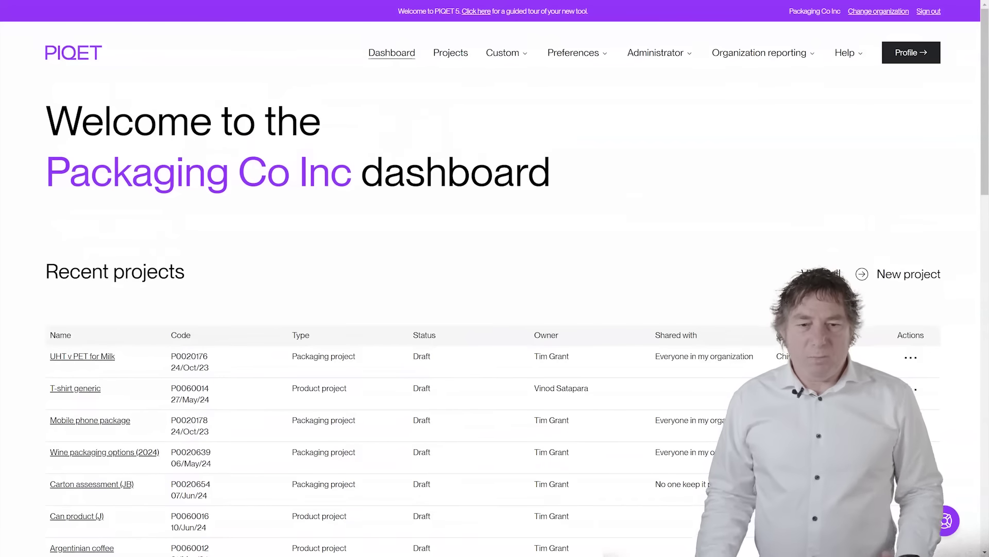
Step: Switch the dashboard's personal achievements display off and back on
scroll(631, 199, "down", 8)
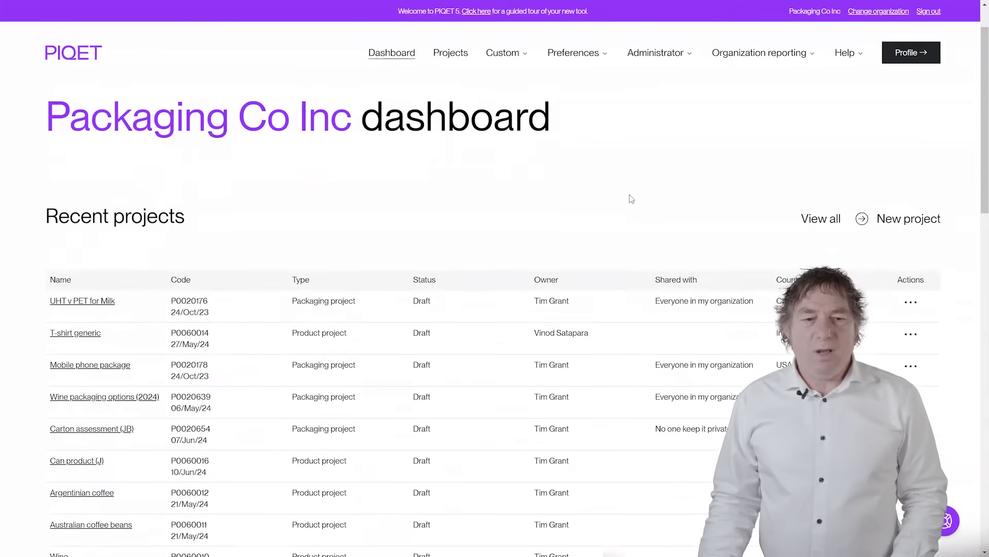
scroll(632, 203, "down", 4)
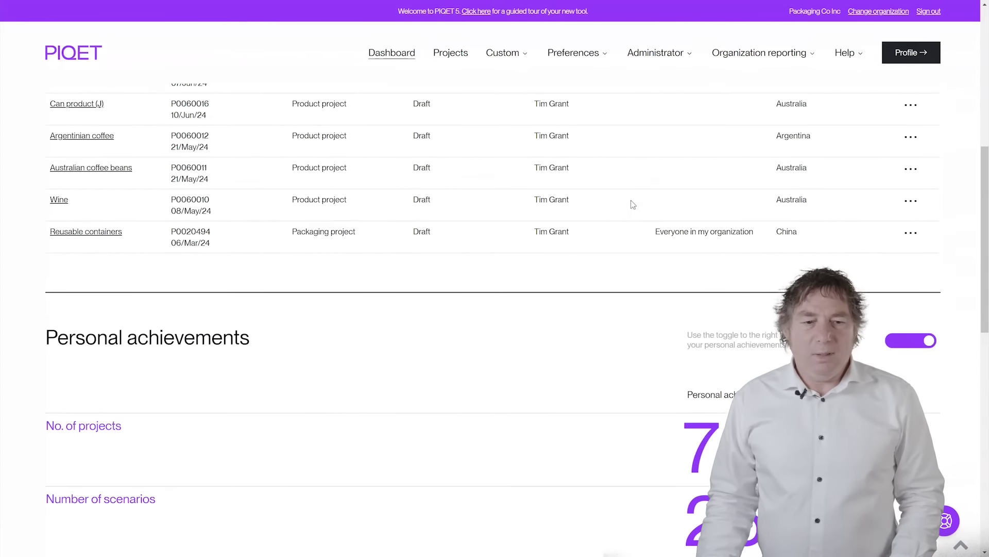
left_click(905, 187)
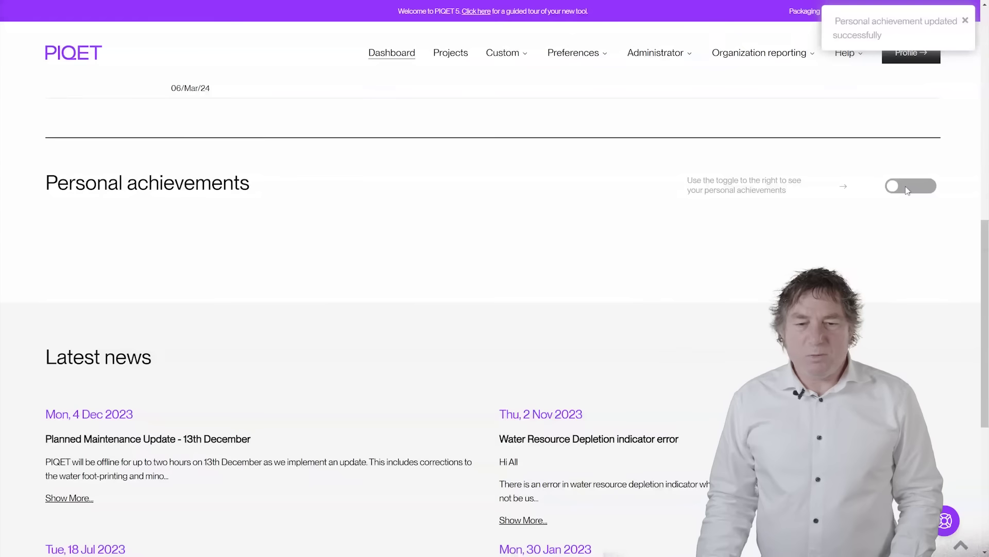
left_click(906, 189)
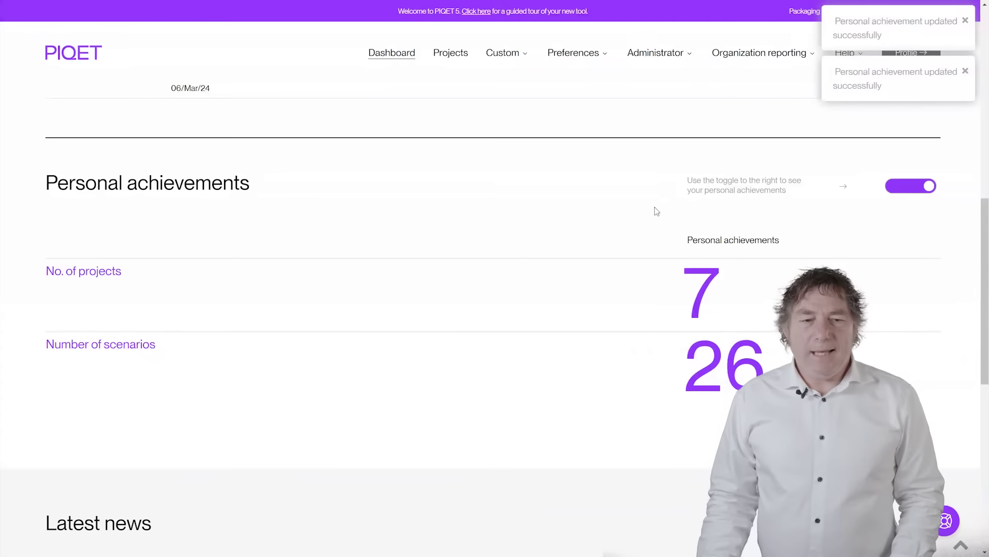
Step: Look through the latest news on the dashboard and return to the recent projects list
scroll(616, 212, "down", 8)
scroll(619, 212, "up", 10)
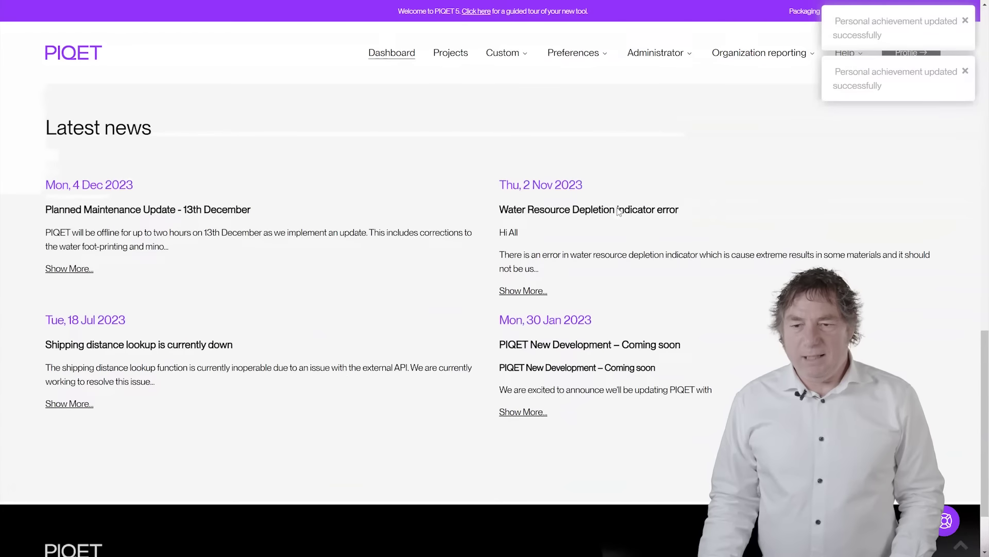
scroll(619, 212, "up", 7)
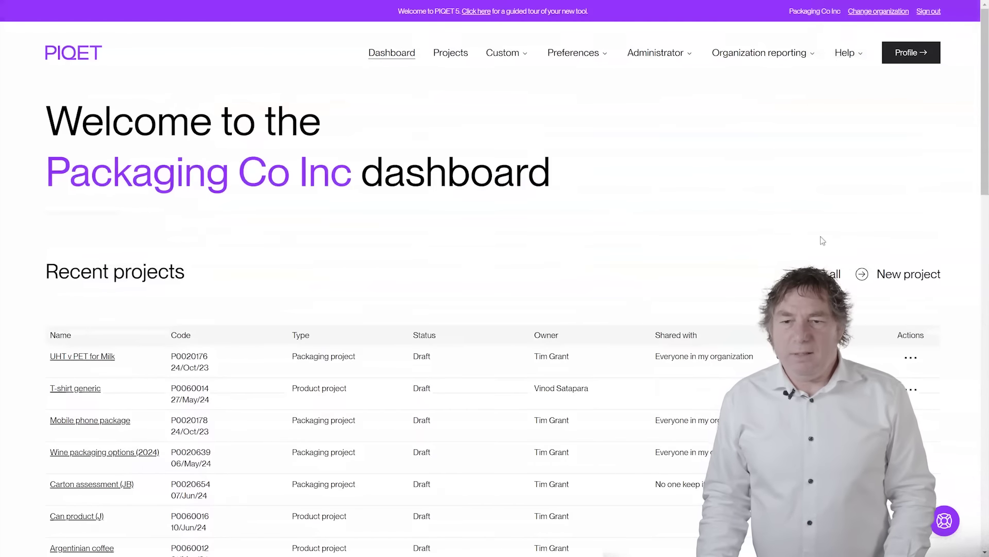
Step: Start a new packaging project named "Cup box project", reusing that name for the report, and share it with everyone in the organization
left_click(887, 272)
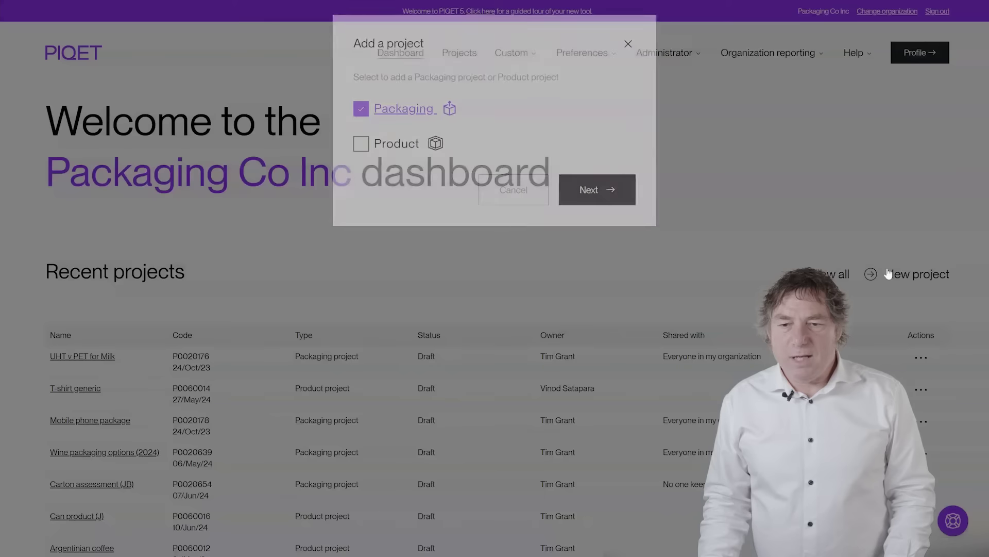
left_click(603, 195)
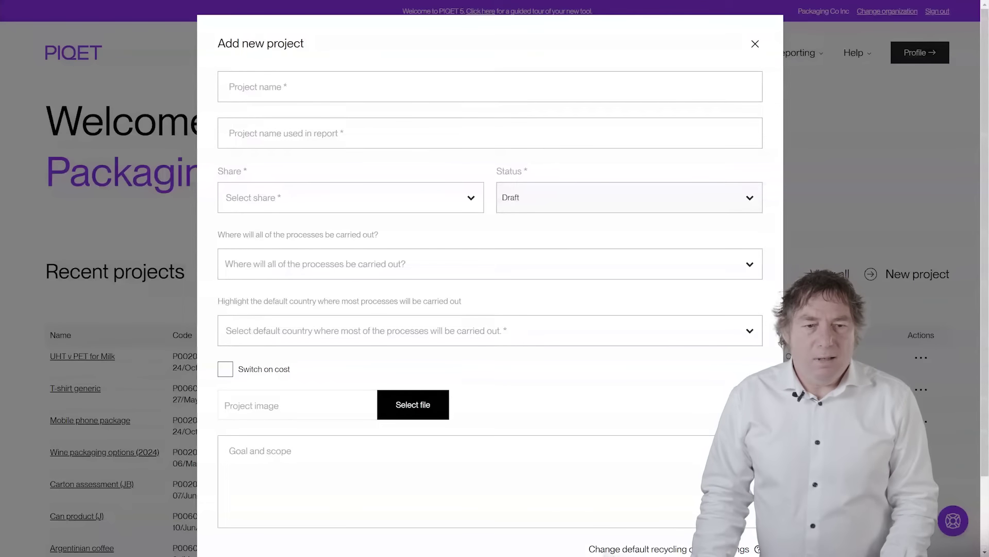
left_click(489, 87)
type("Cup bo")
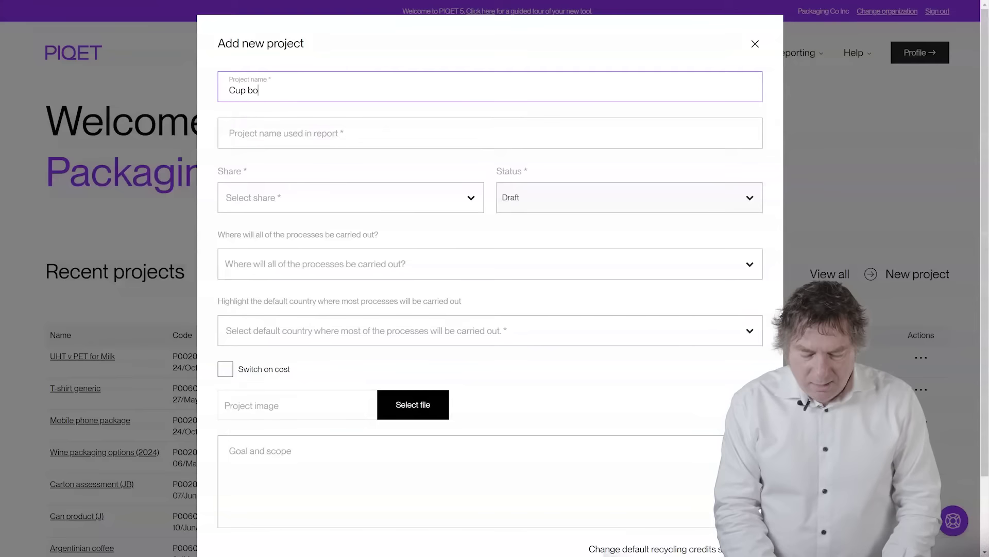
type("x project")
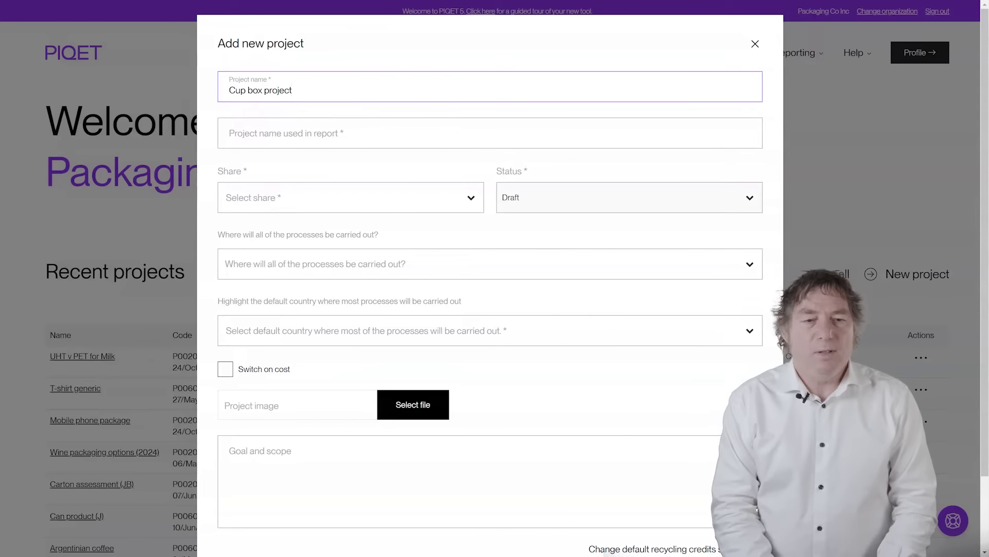
key("Tab")
left_click(316, 209)
left_click(305, 251)
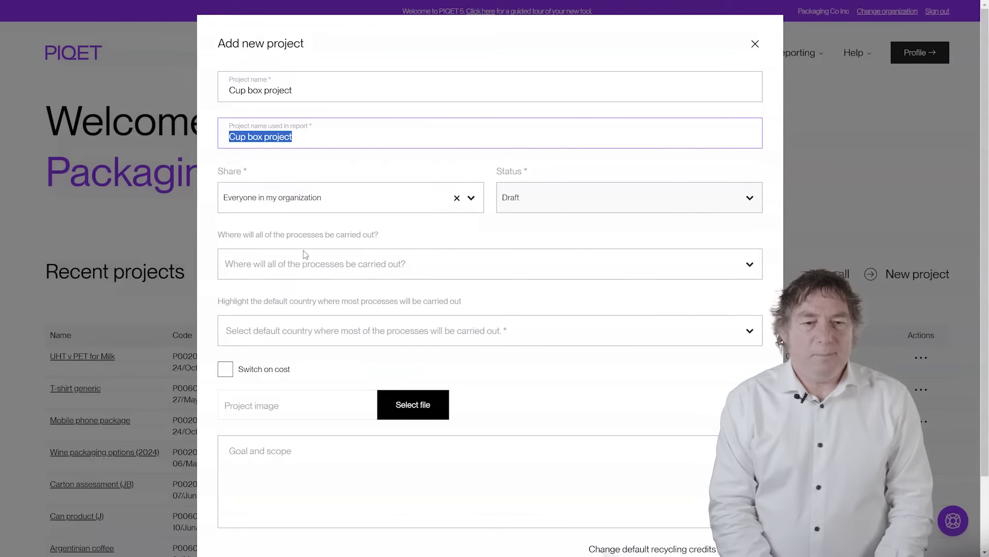
Step: Set United Kingdom as both the process location and the default country, and save the new project
left_click(349, 268)
type("un")
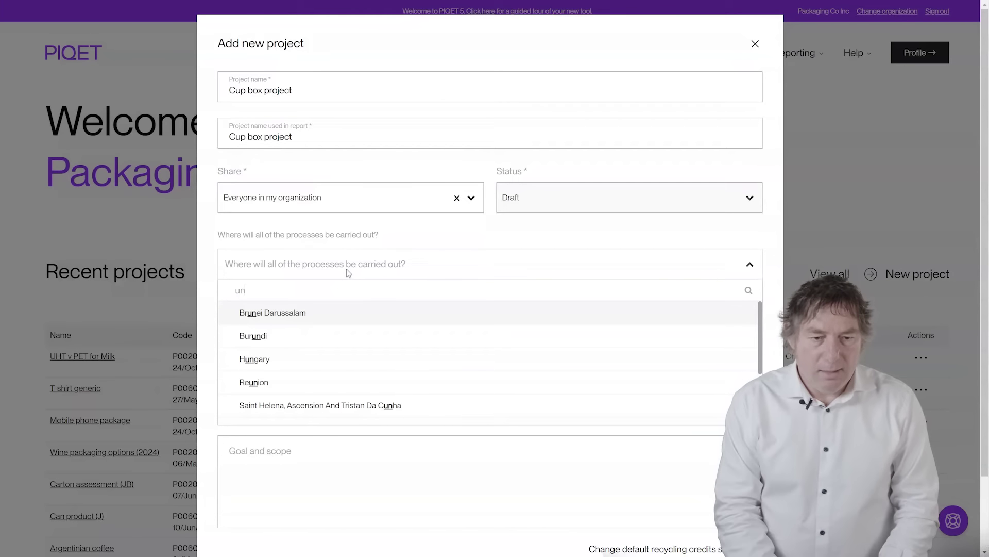
type("ited")
key("Down")
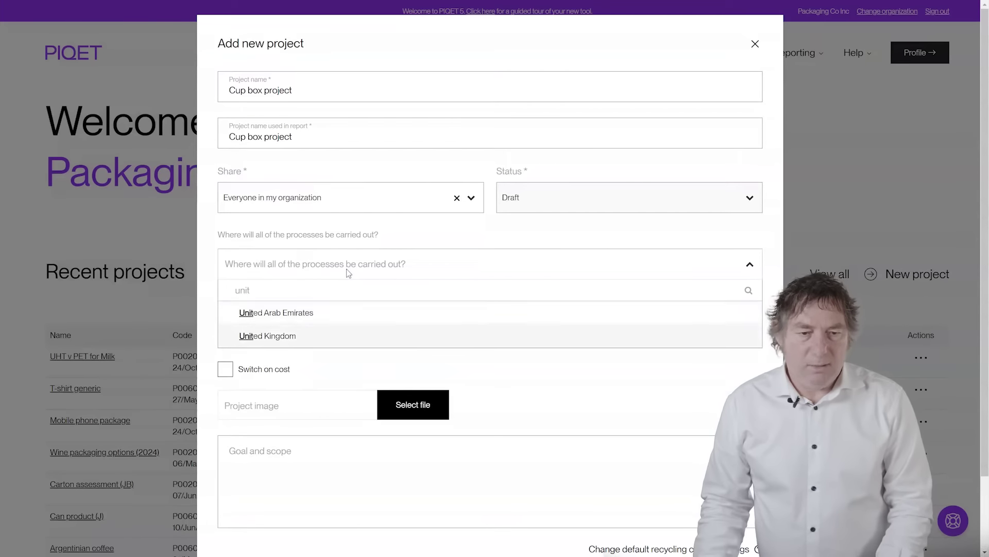
key("Return")
left_click(331, 336)
left_click(320, 384)
scroll(360, 325, "down", 2)
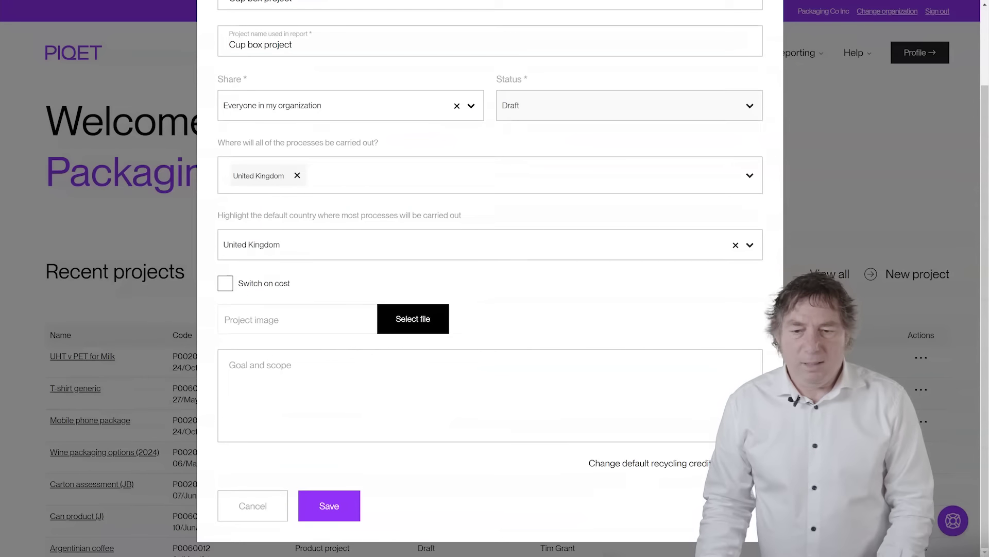
left_click(328, 506)
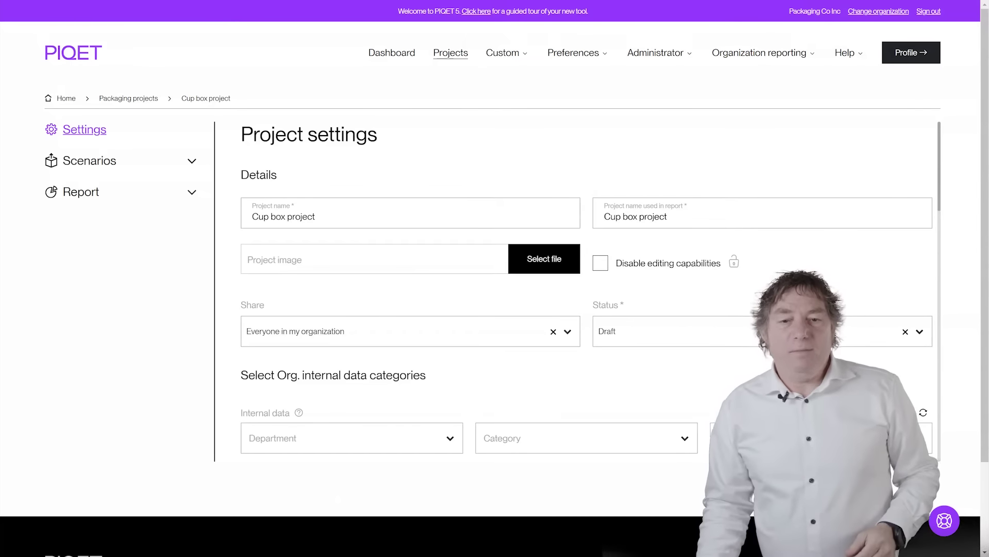
Step: Try the supply chain logistics and full package and product LCA scope presets, and return to "Simple retail package ignoring product"
scroll(361, 299, "down", 5)
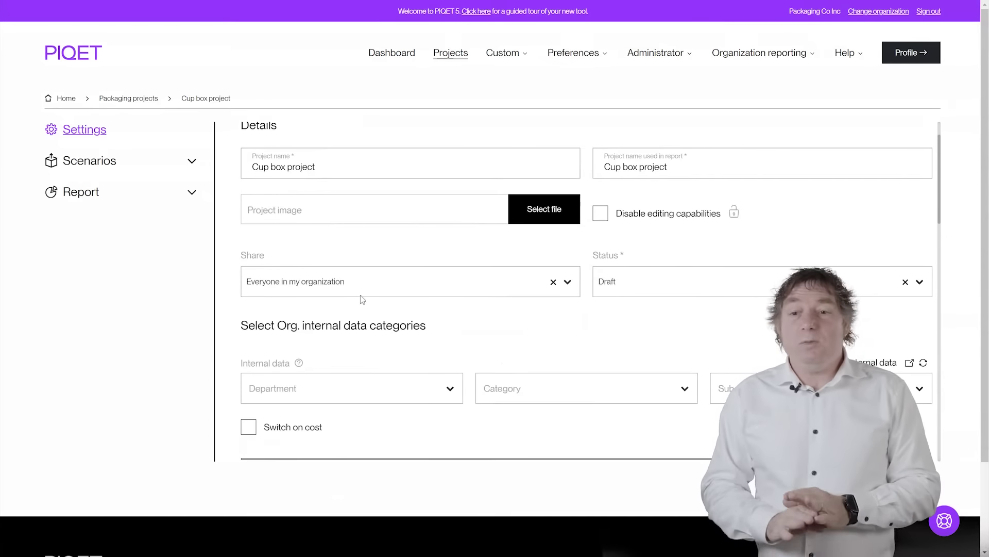
scroll(362, 299, "down", 8)
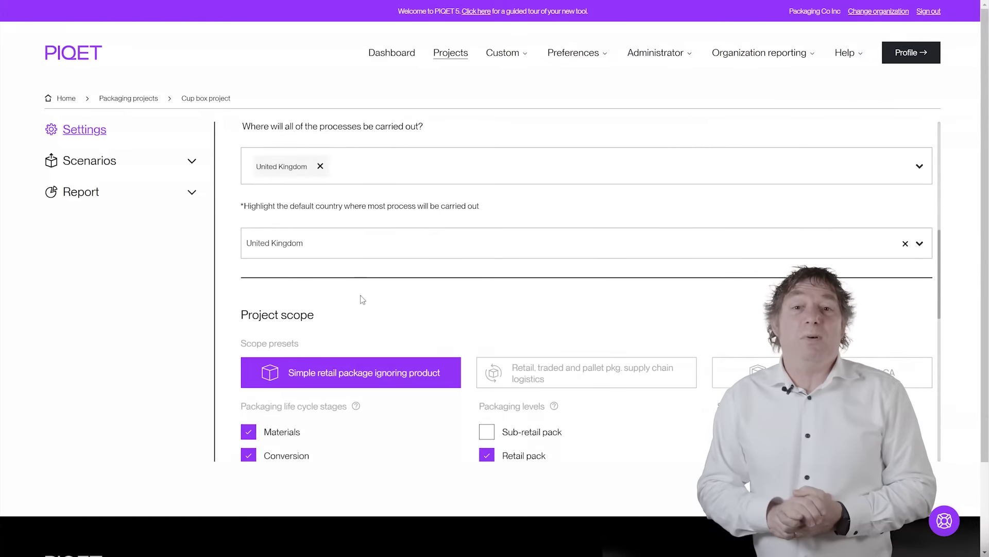
scroll(362, 299, "up", 1)
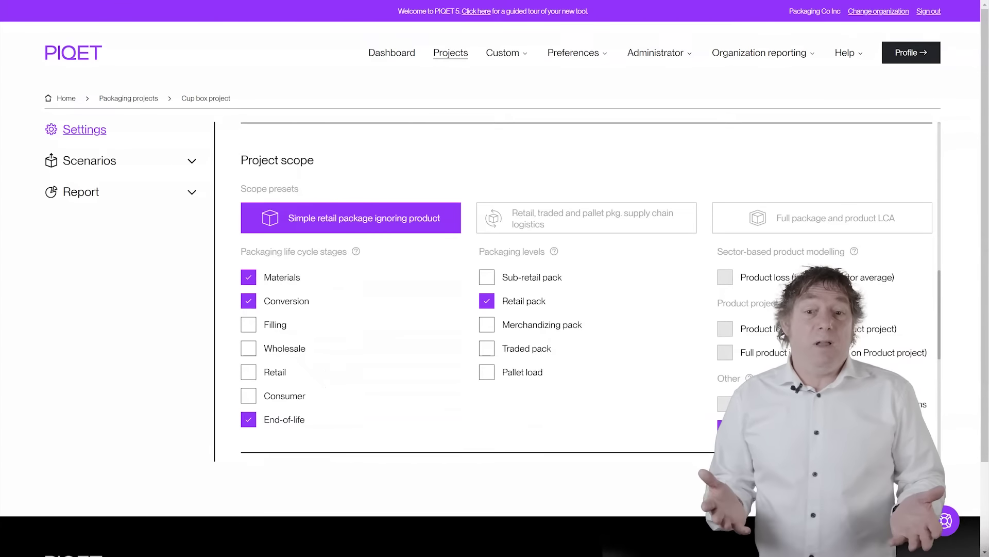
left_click(565, 220)
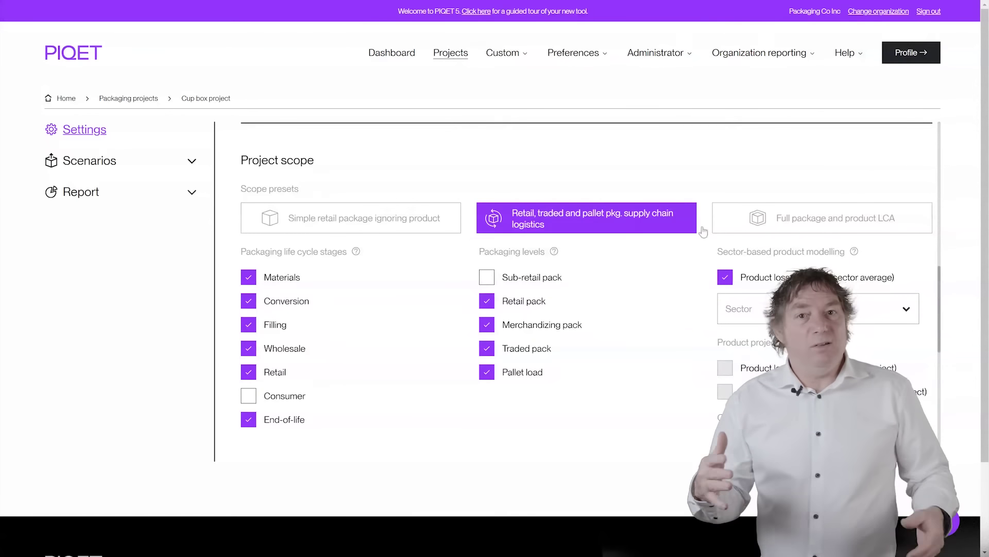
left_click(747, 222)
scroll(812, 226, "down", 1)
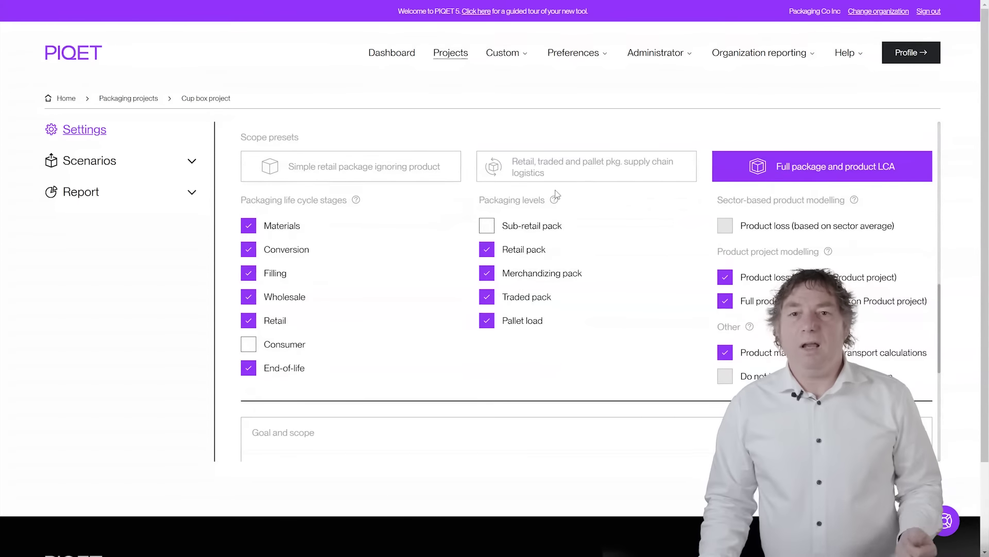
left_click(395, 175)
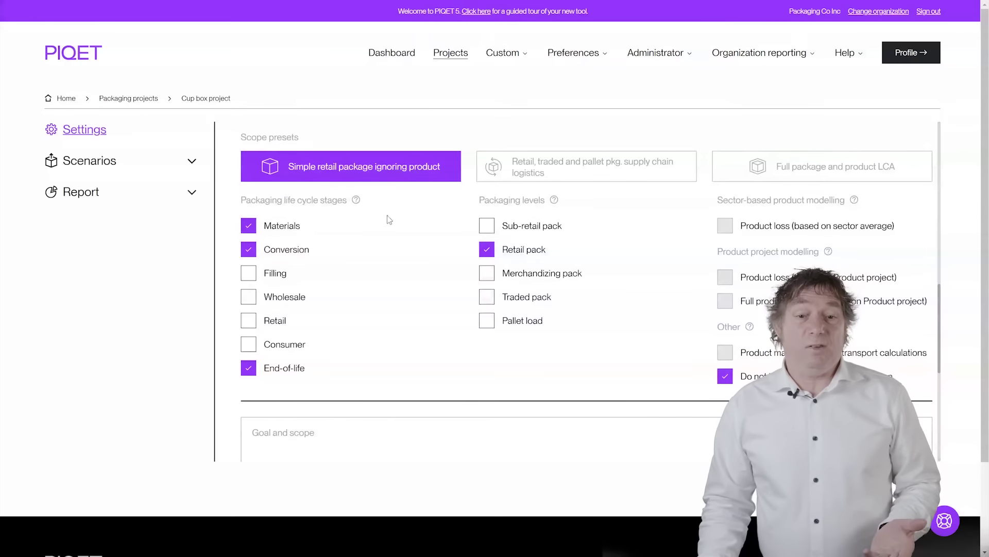
Step: Save the project settings with the justification fields left blank and continue to the project's scenarios
scroll(389, 227, "down", 3)
scroll(389, 229, "down", 4)
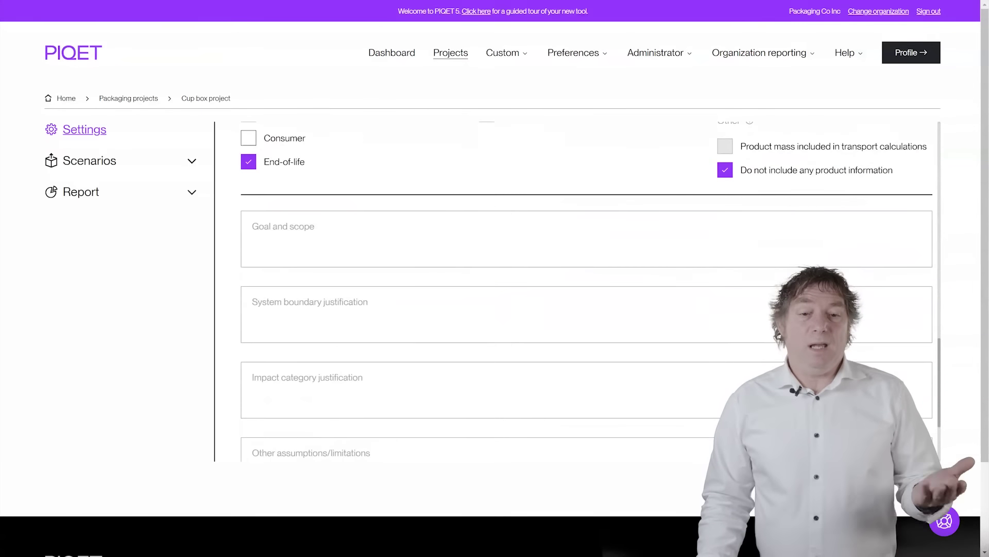
left_click(350, 344)
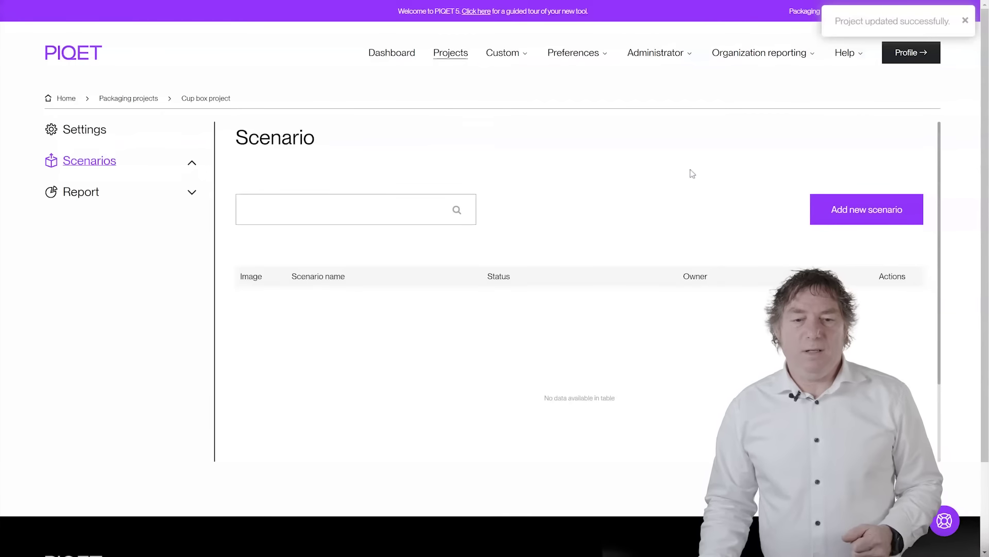
Step: Add a scenario named "Paperboard box" with the same name used in the report, and save it
left_click(866, 219)
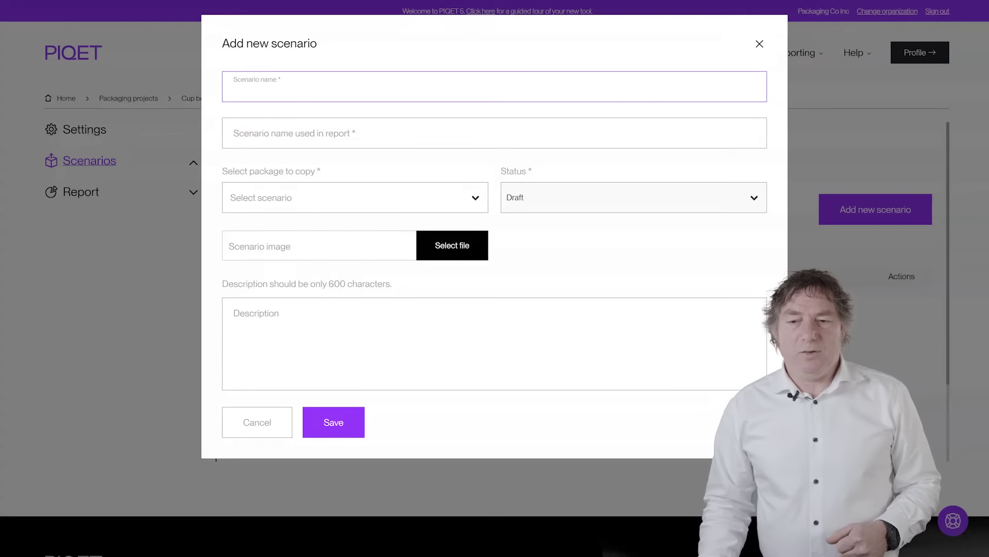
type("P")
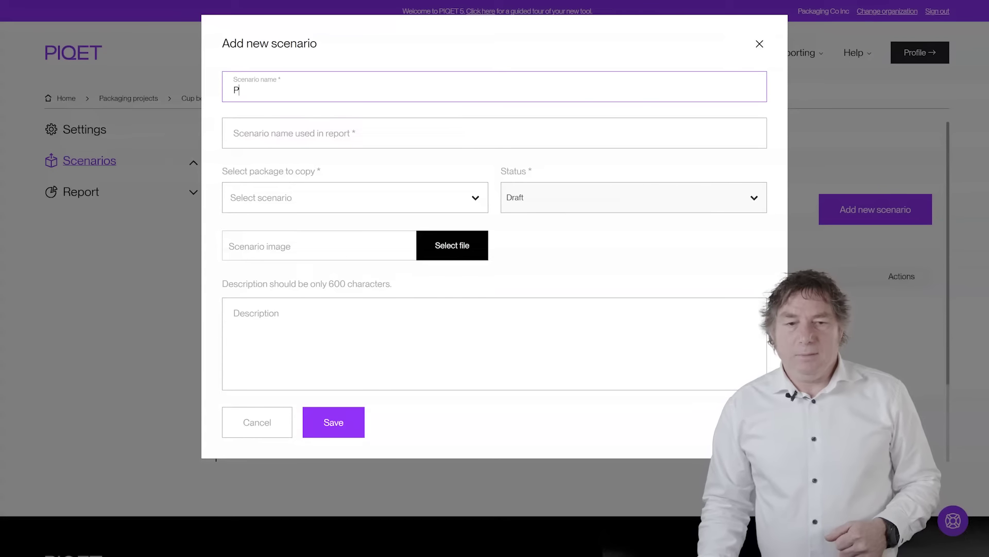
type("aperboard box")
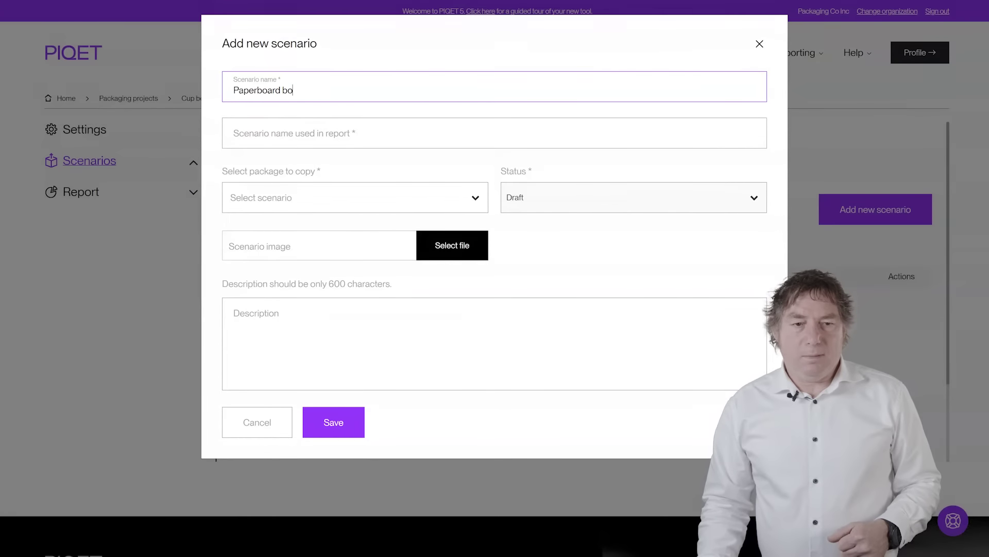
key("Tab")
left_click(287, 203)
left_click(287, 203)
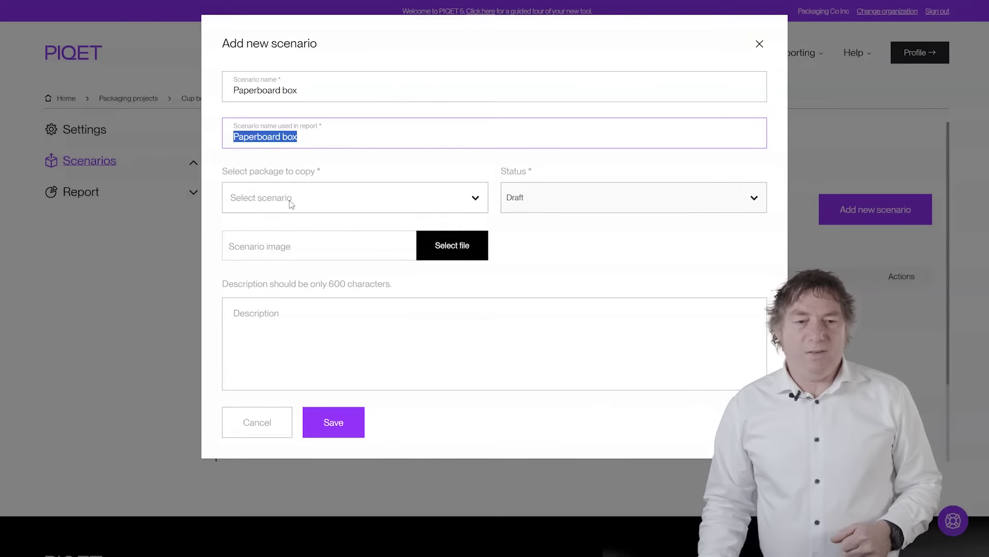
left_click(325, 422)
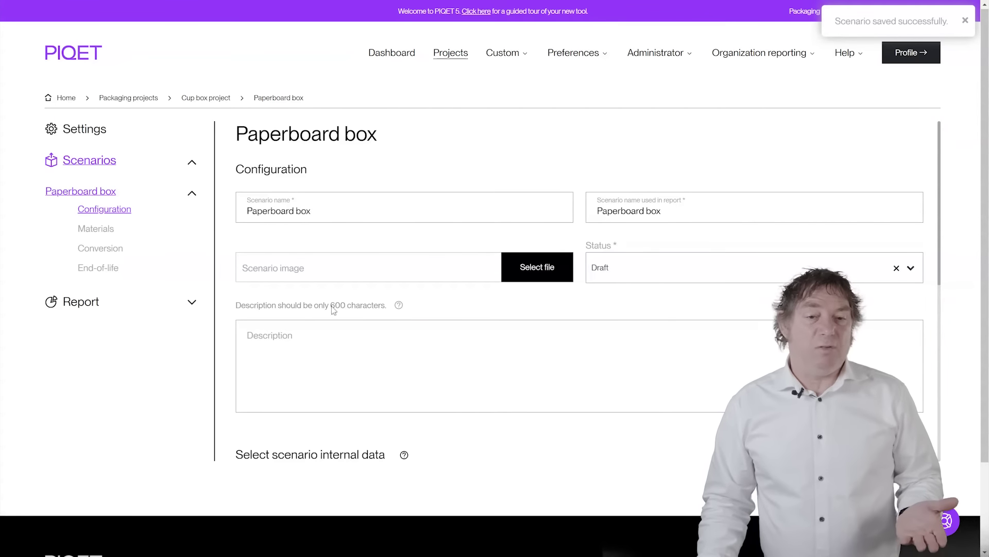
Step: Accept the scenario's default configuration with a single retail unit and continue to its materials
left_click(258, 341)
scroll(302, 344, "down", 7)
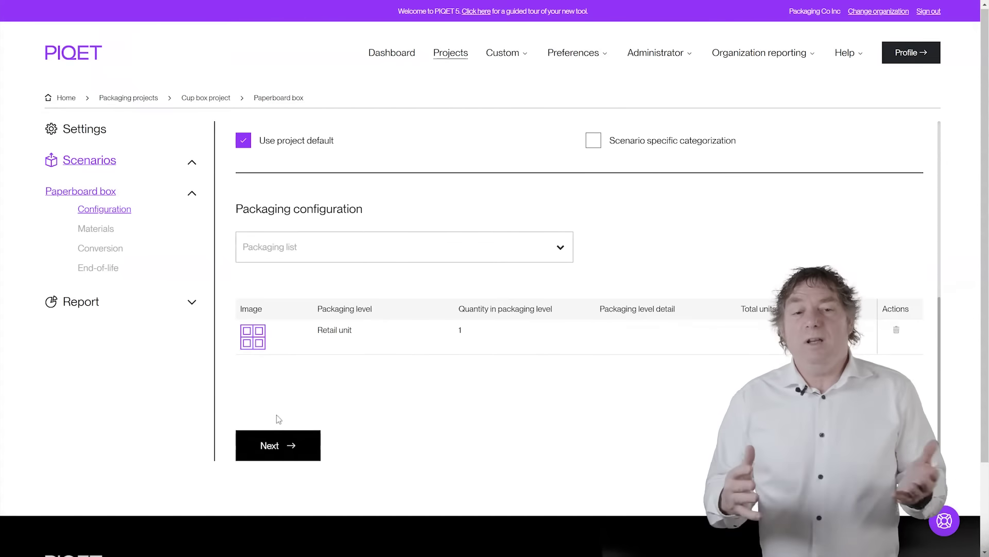
left_click(278, 444)
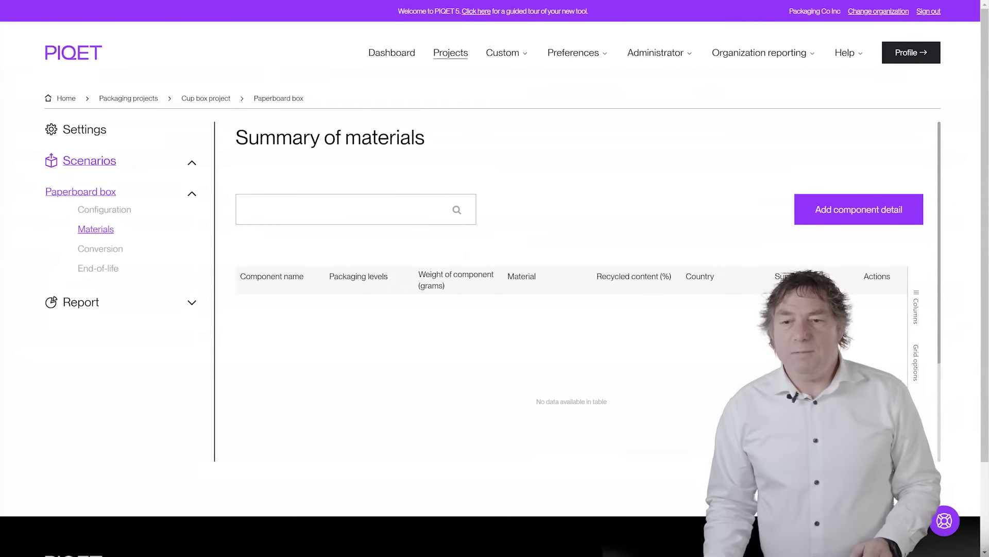
Step: Start a new component detail named "Paperboard" and set its packaging level to Retail Unit
left_click(840, 214)
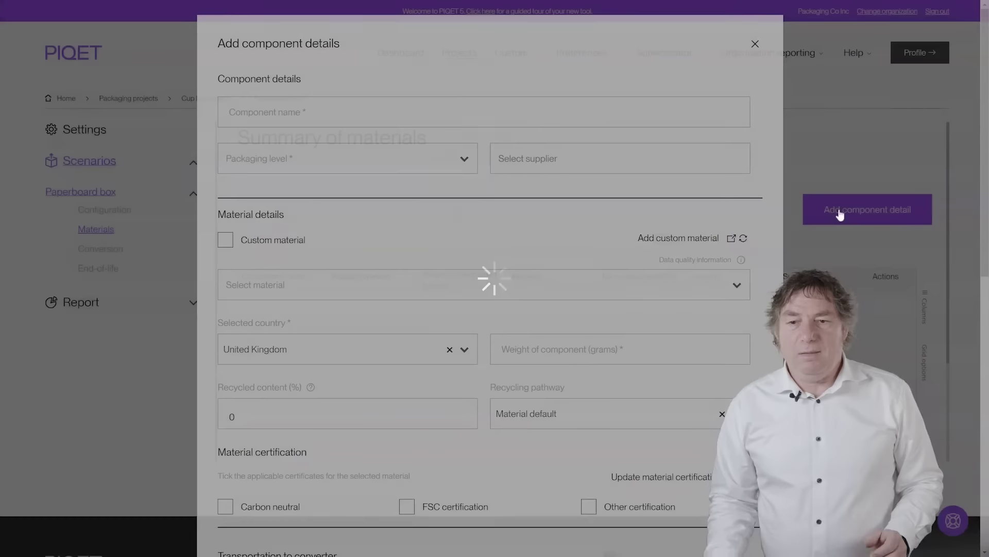
left_click(456, 113)
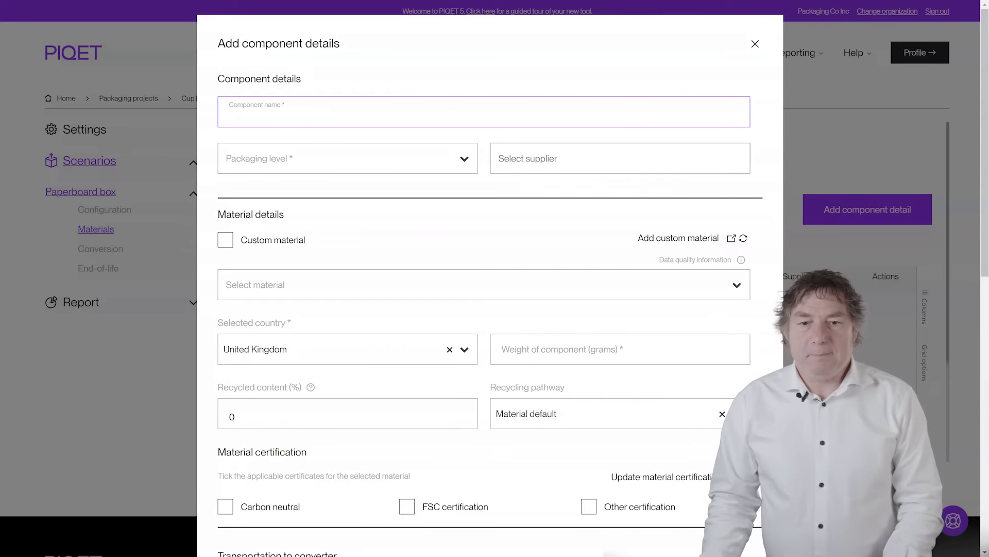
type("Pape")
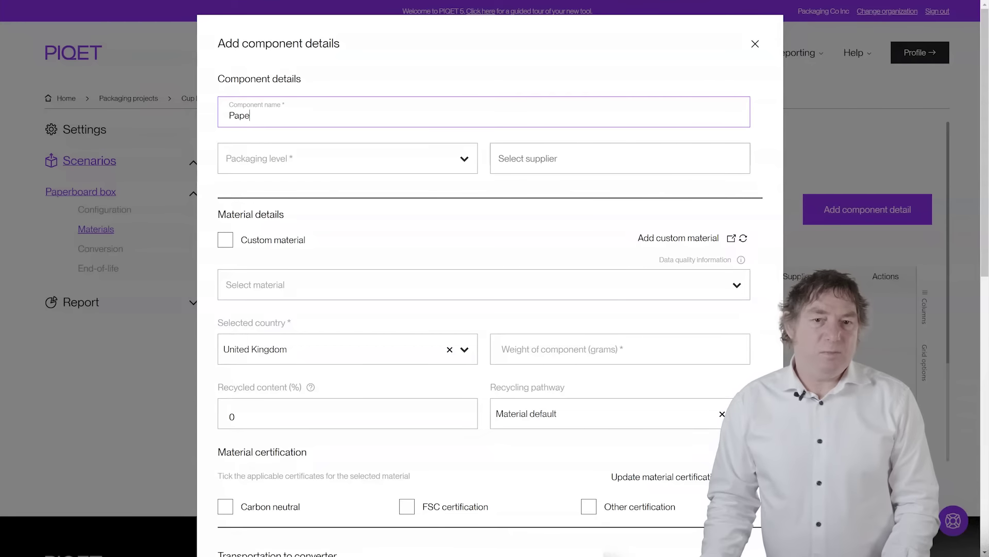
type("rboard")
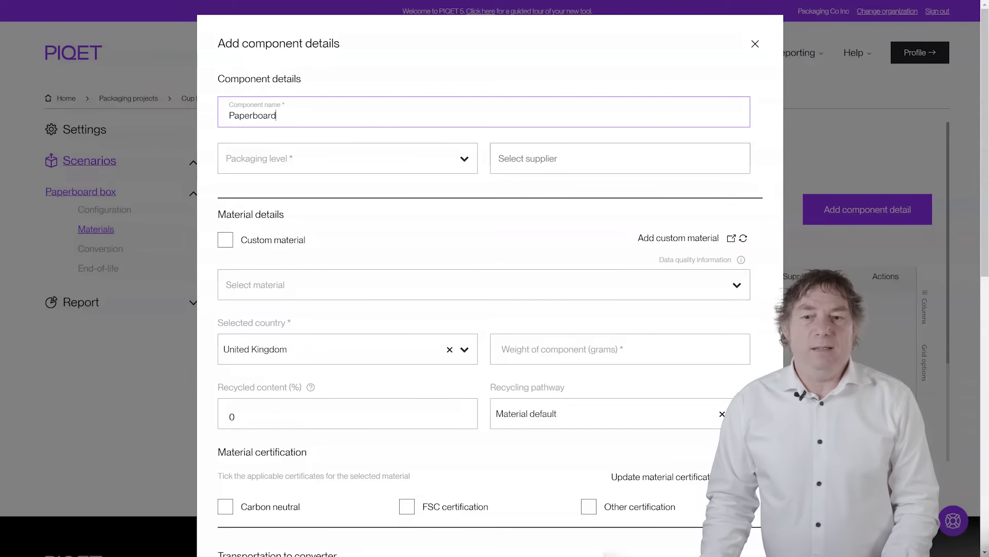
key("Tab")
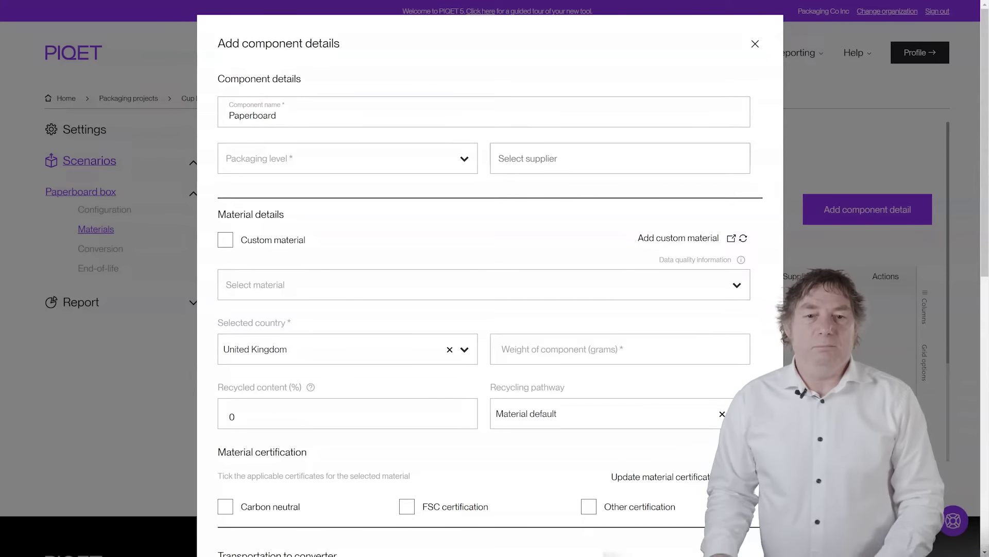
left_click(348, 159)
left_click(277, 116)
left_click(351, 163)
left_click(316, 185)
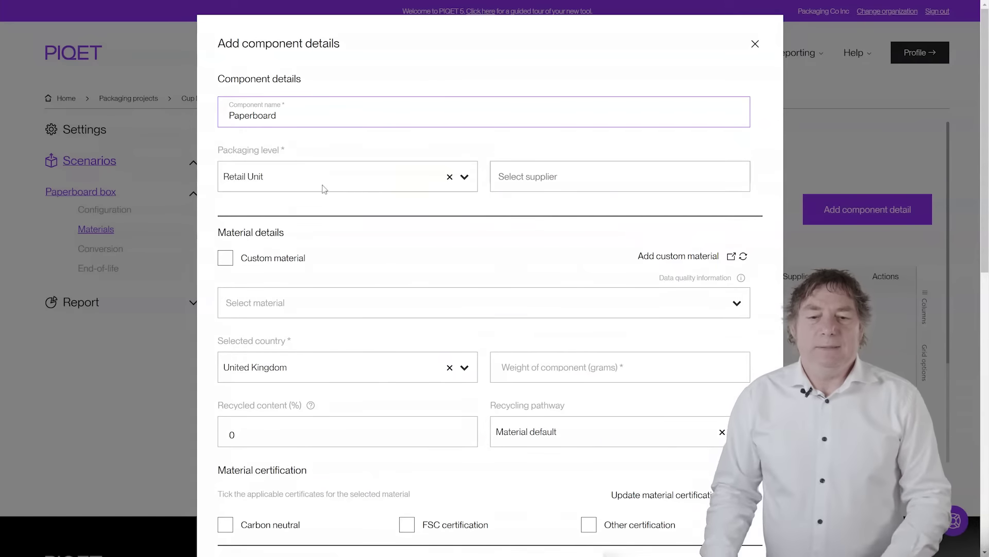
Step: Search the materials for "paperbo" and choose Paperboard bleached as the component's material
scroll(407, 183, "down", 1)
left_click(330, 244)
scroll(322, 255, "down", 1)
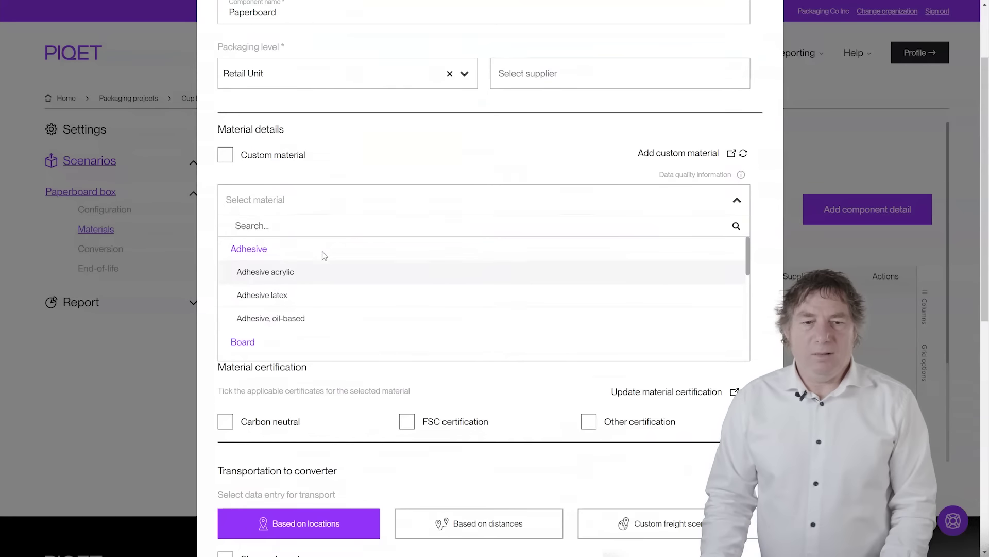
type("paperbo")
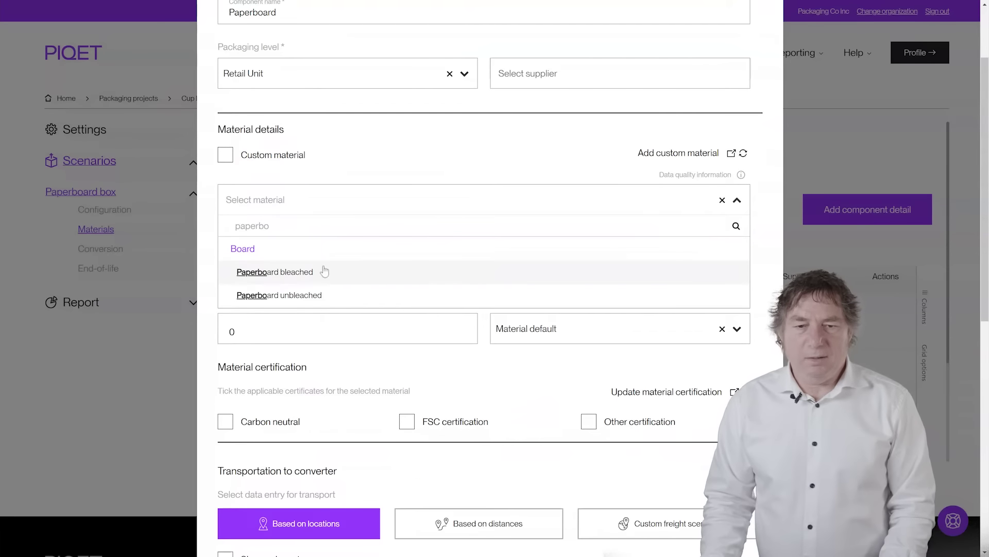
left_click(324, 271)
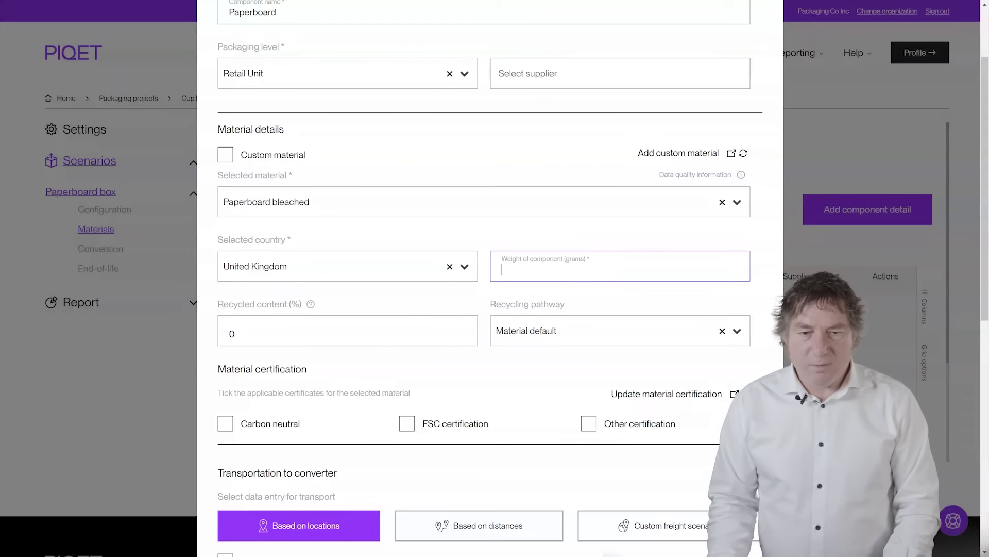
Step: Set the component's weight to 12 grams and recycled content to 80%, with Carbon neutral and FSC certification ticked
type("12")
key("Tab")
key("ctrl+a")
type("80")
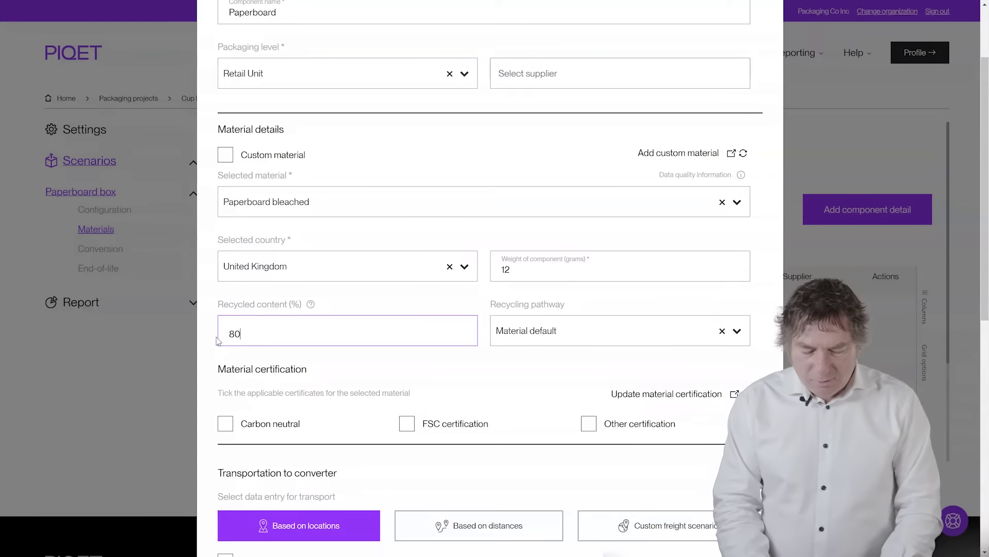
scroll(468, 301, "down", 3)
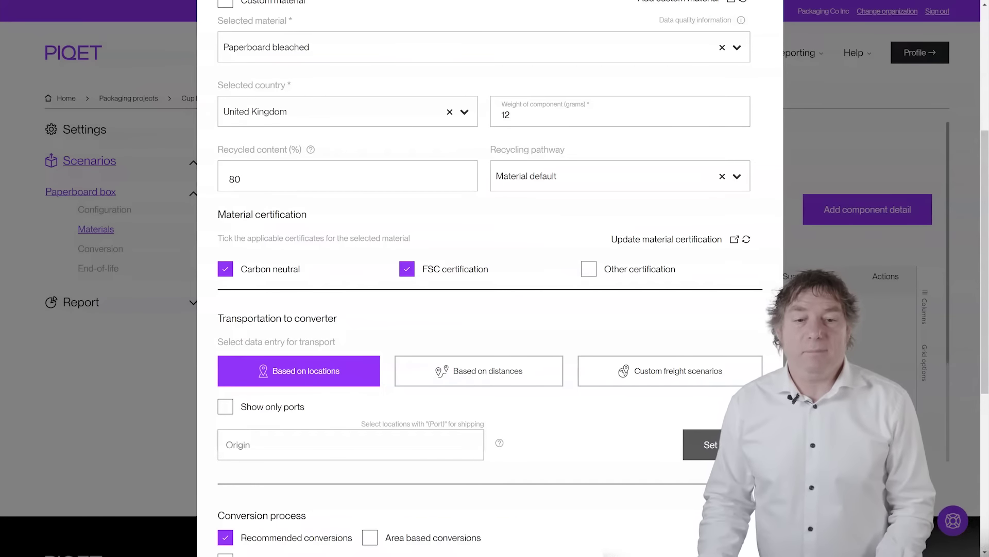
Step: Add the "Box folding and print" conversion process for the United Kingdom and save the Paperboard component
scroll(489, 278, "down", 6)
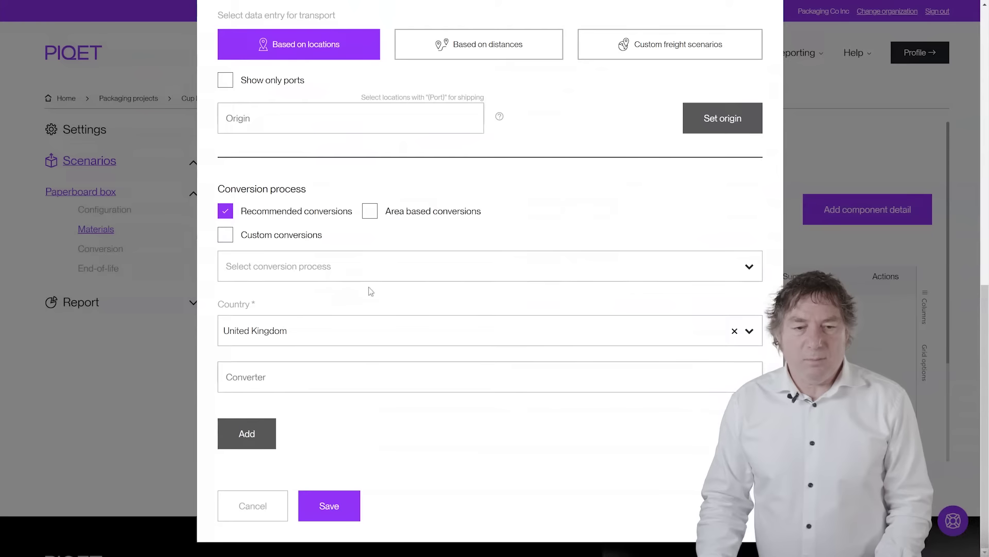
left_click(312, 278)
left_click(289, 339)
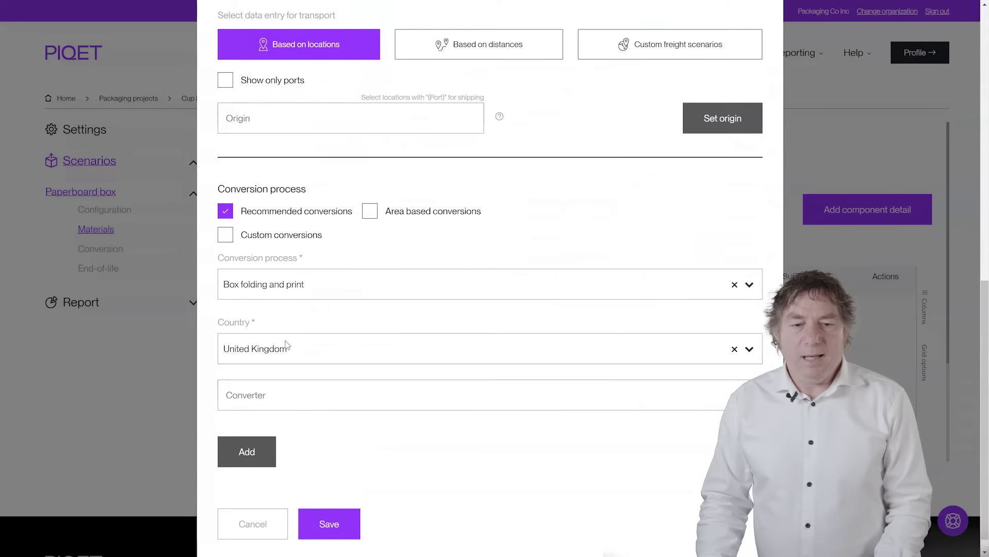
left_click(245, 454)
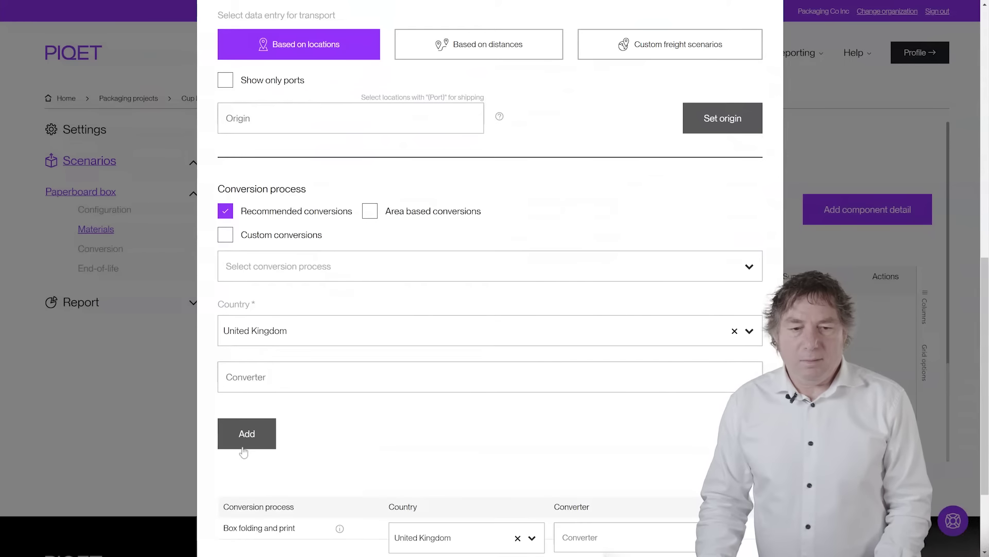
scroll(244, 450, "down", 3)
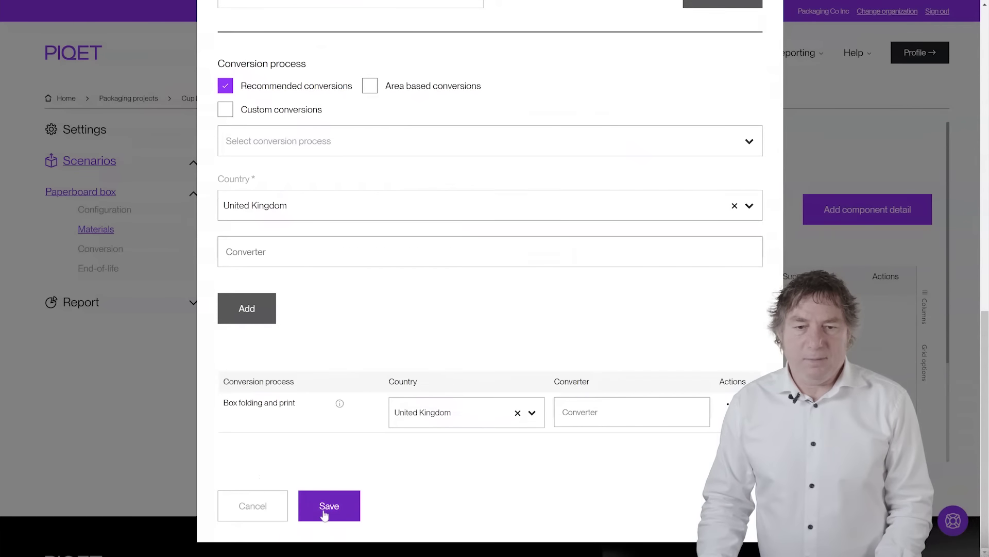
left_click(325, 508)
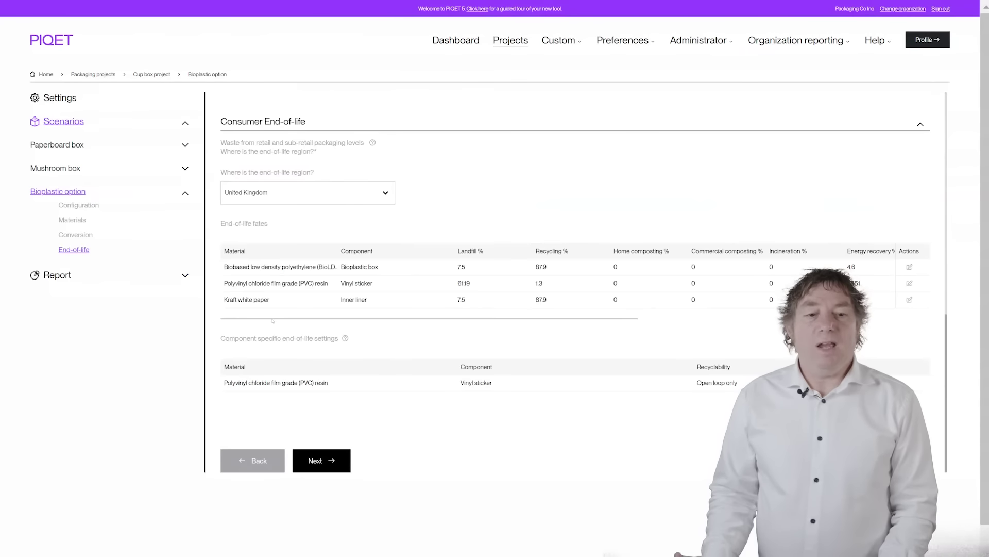
Step: Review the Bioplastic option's consumer end-of-life fates and continue without adding another package scenario
left_click_drag(273, 320, 520, 320)
scroll(486, 360, "down", 1)
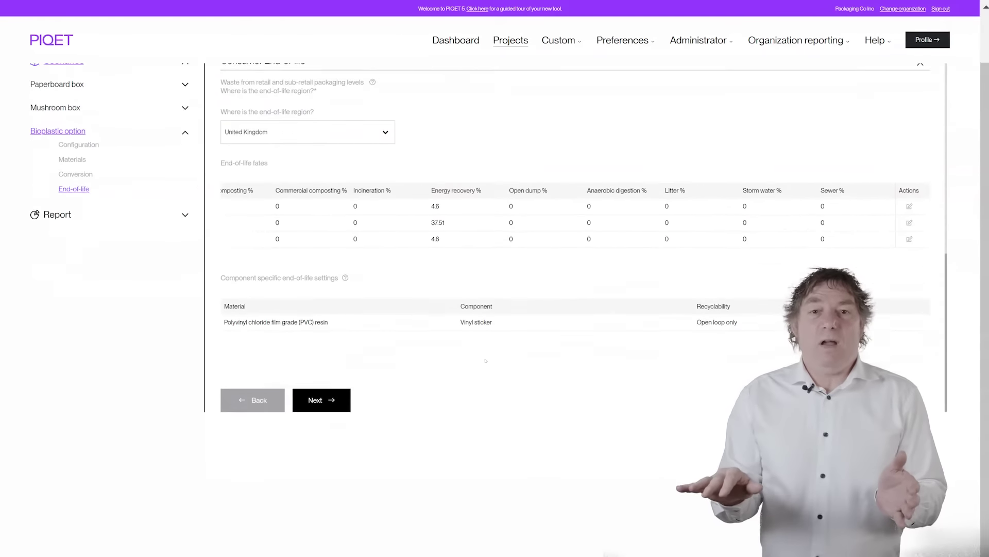
scroll(464, 362, "down", 1)
left_click(321, 355)
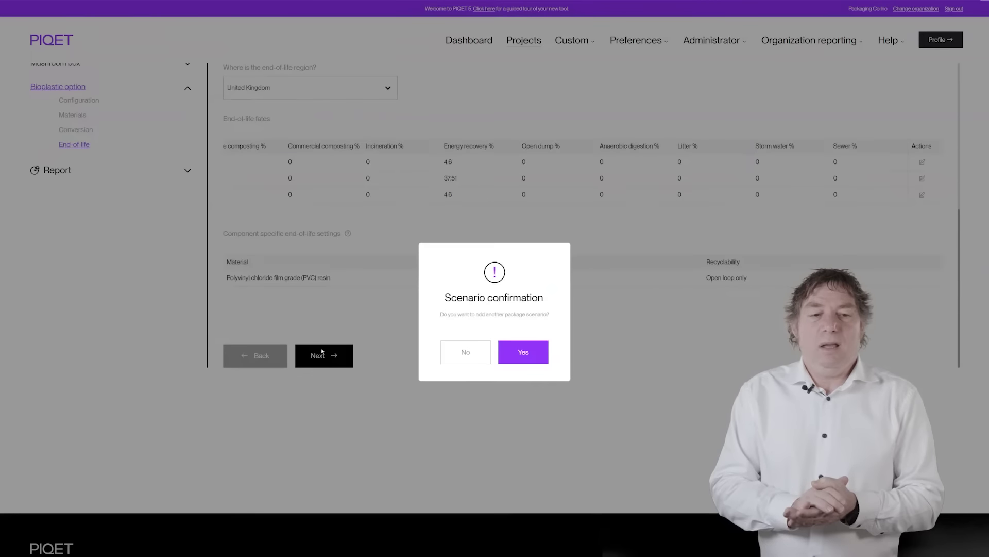
left_click(456, 351)
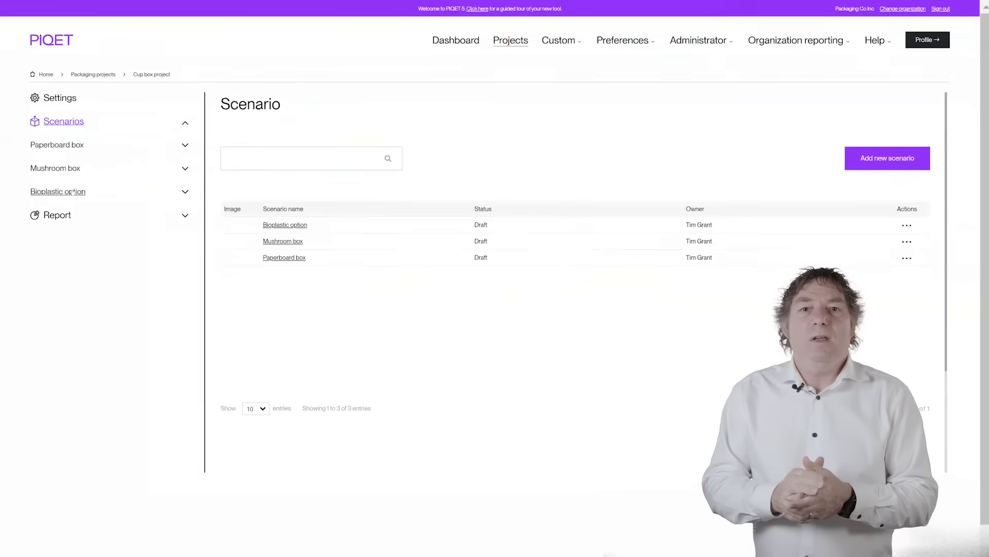
Step: Open the Bioplastic option's end-of-life page and examine its retail end-of-life section
left_click(71, 192)
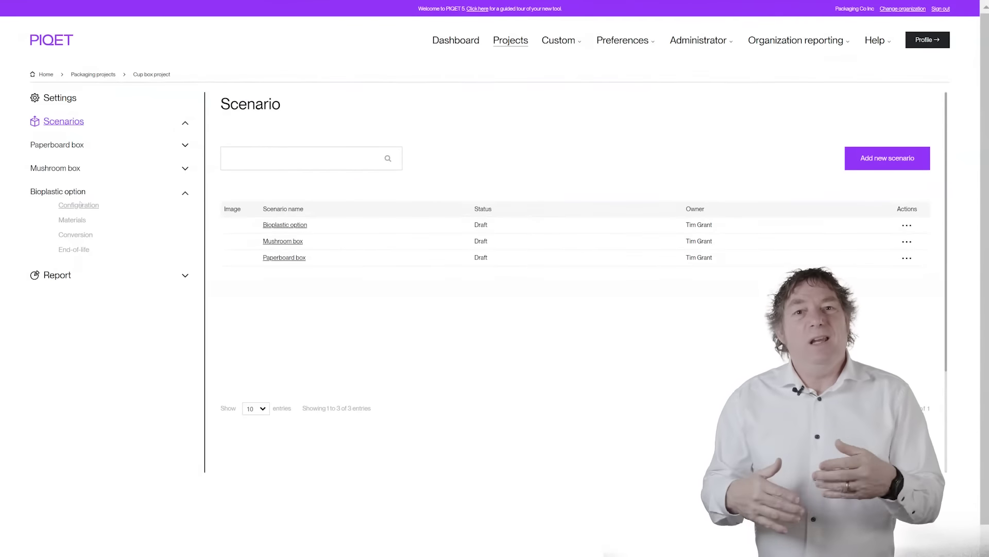
left_click(78, 250)
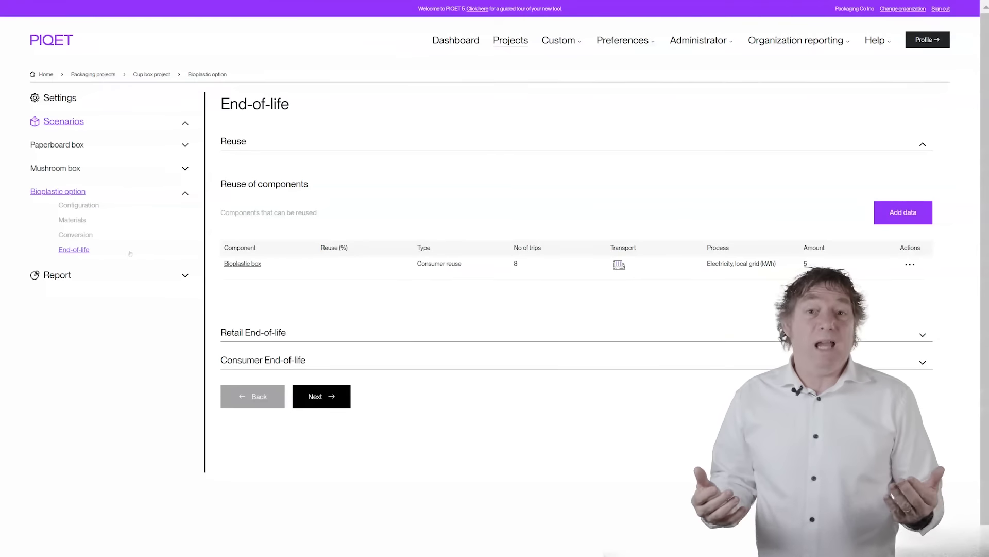
left_click(283, 333)
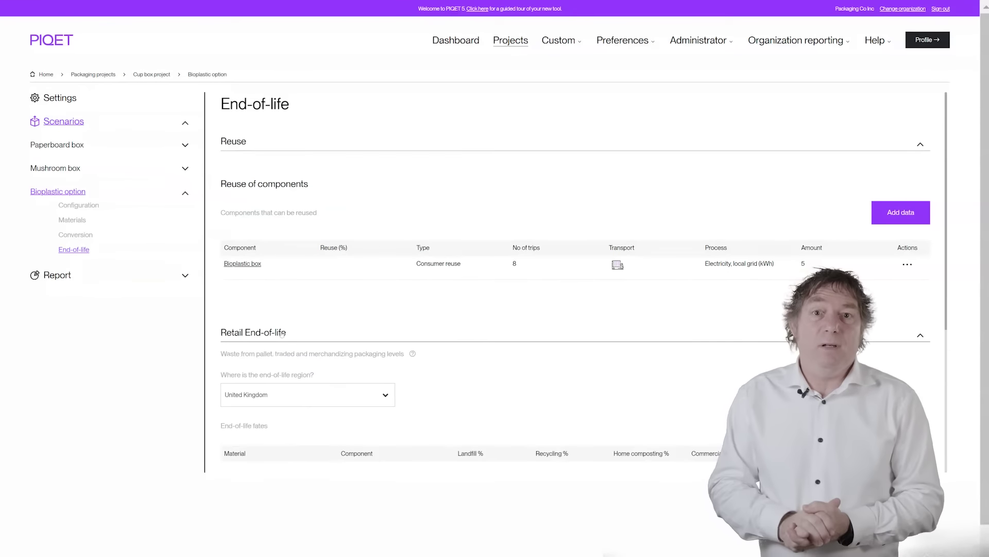
scroll(283, 335, "down", 3)
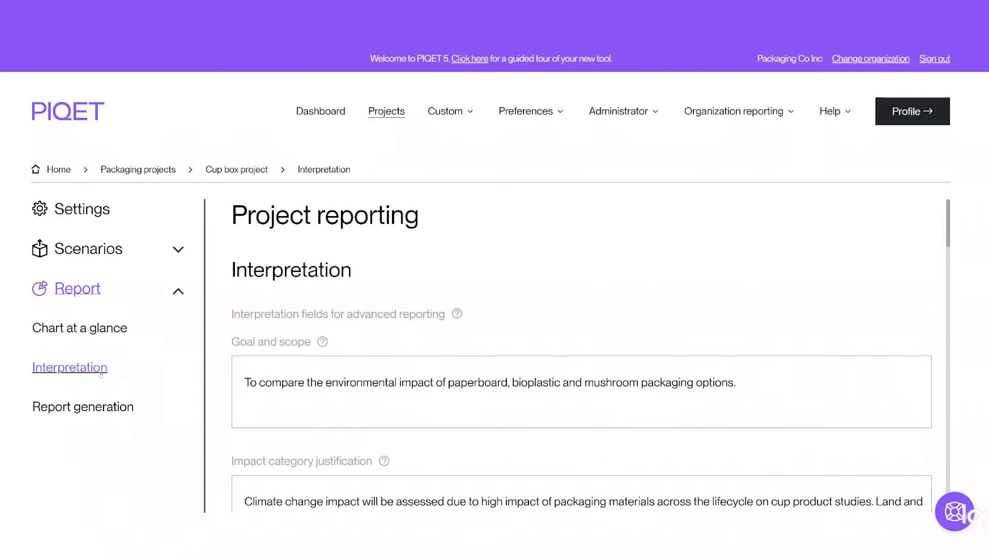
Step: Open the project report's Interpretation page and review the goal and scope, impact category justification and assumptions
left_click(71, 369)
left_click(78, 289)
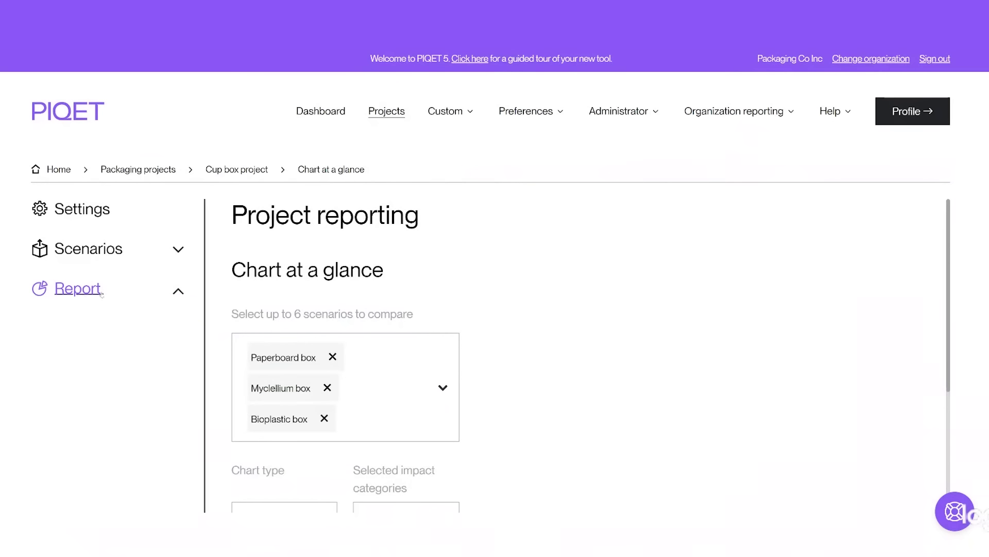
left_click(180, 291)
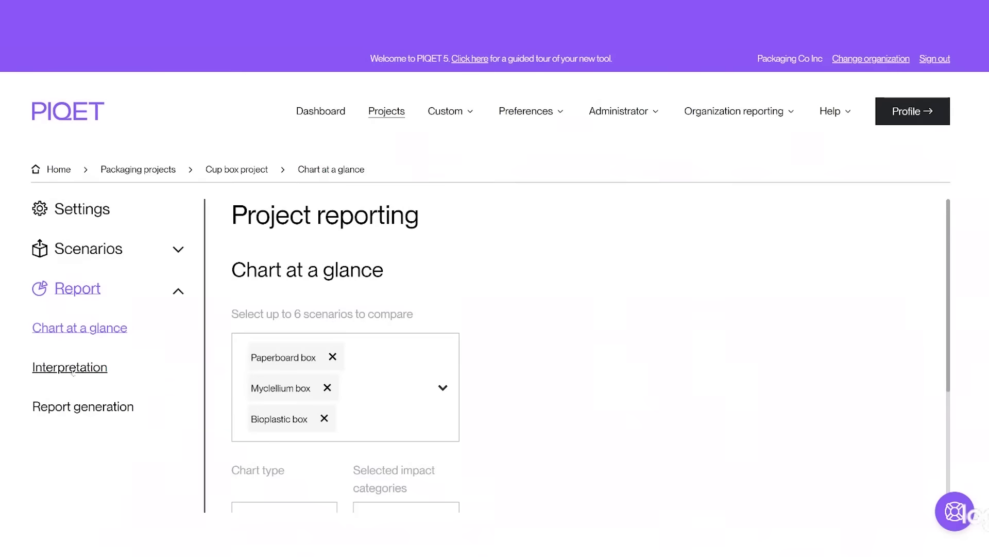
left_click(72, 369)
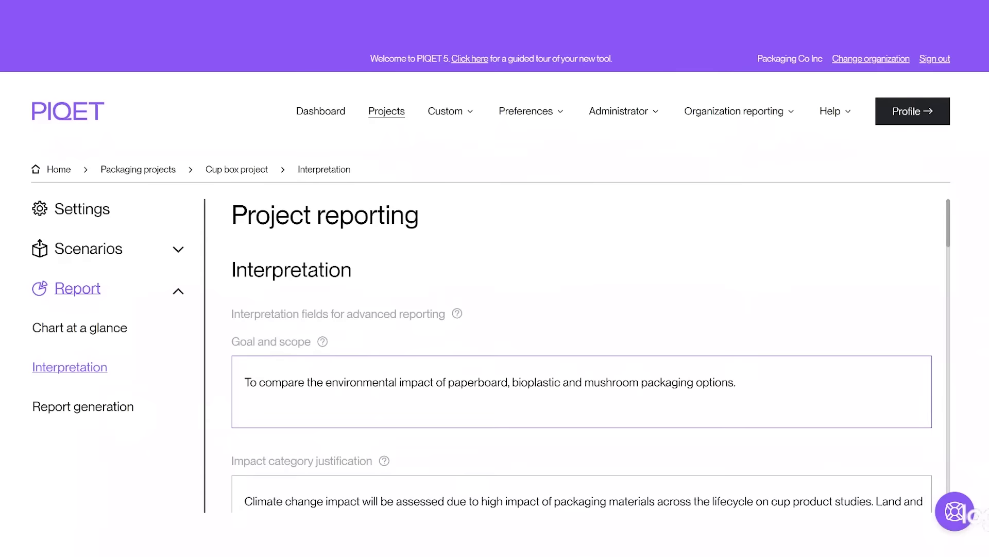
scroll(582, 355, "down", 5)
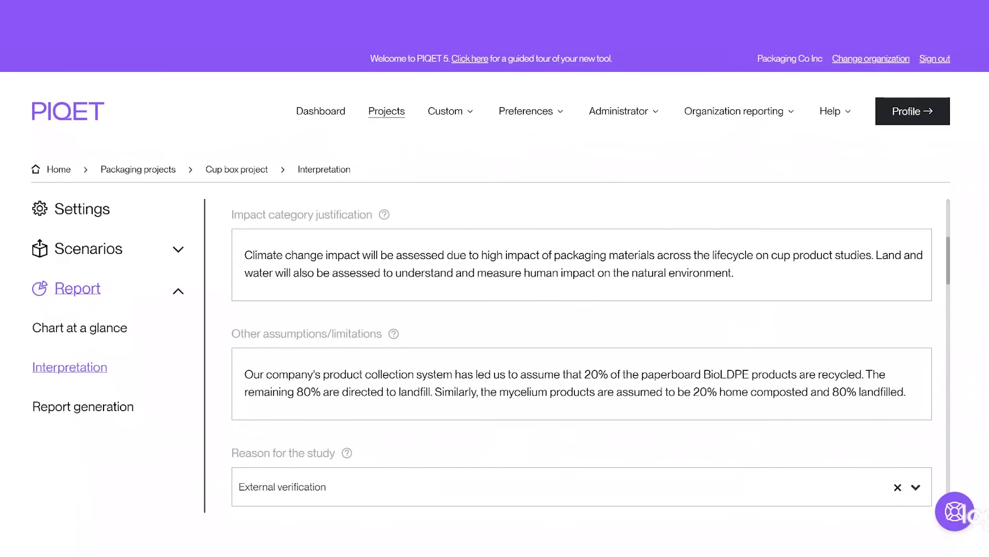
scroll(384, 262, "down", 3)
scroll(384, 263, "up", 2)
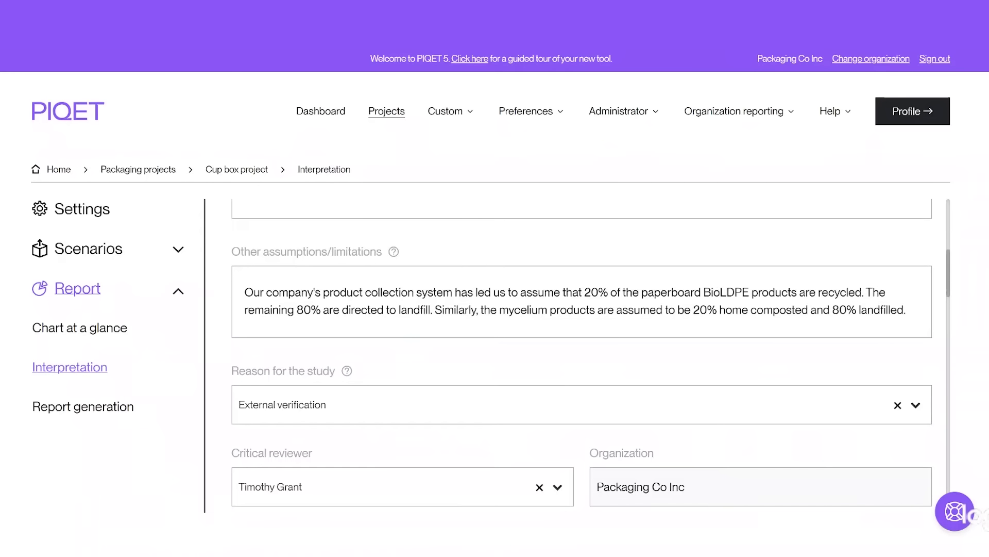
Step: Choose "External verification" as the reason for the study
scroll(357, 291, "down", 2)
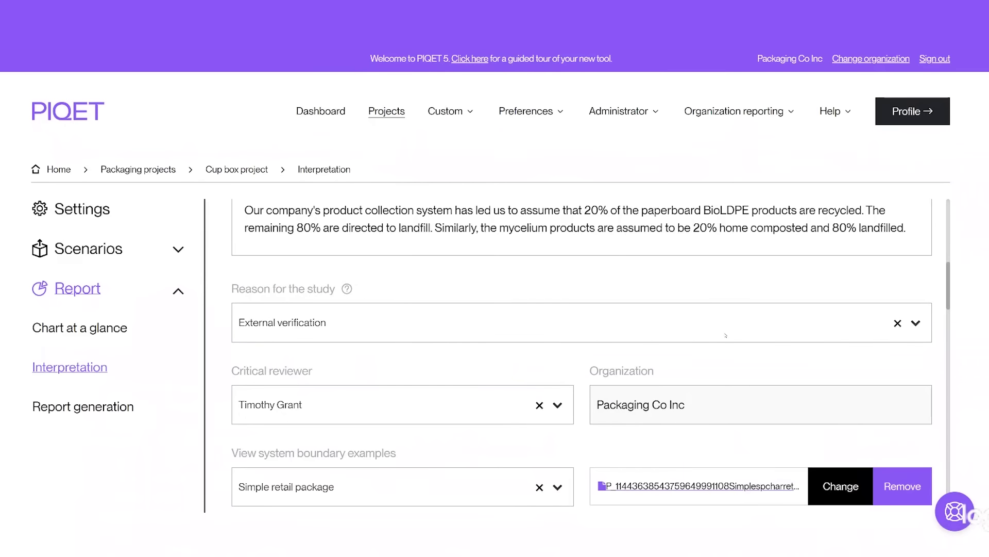
left_click(917, 323)
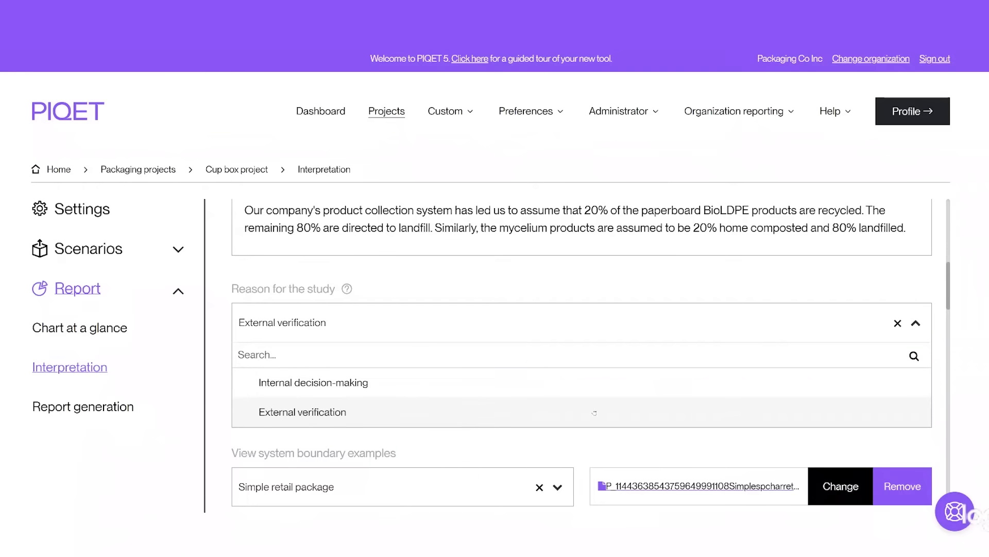
left_click(497, 416)
Step: Download the "Simple retail package" system boundary example from the report's Interpretation page
scroll(391, 265, "down", 3)
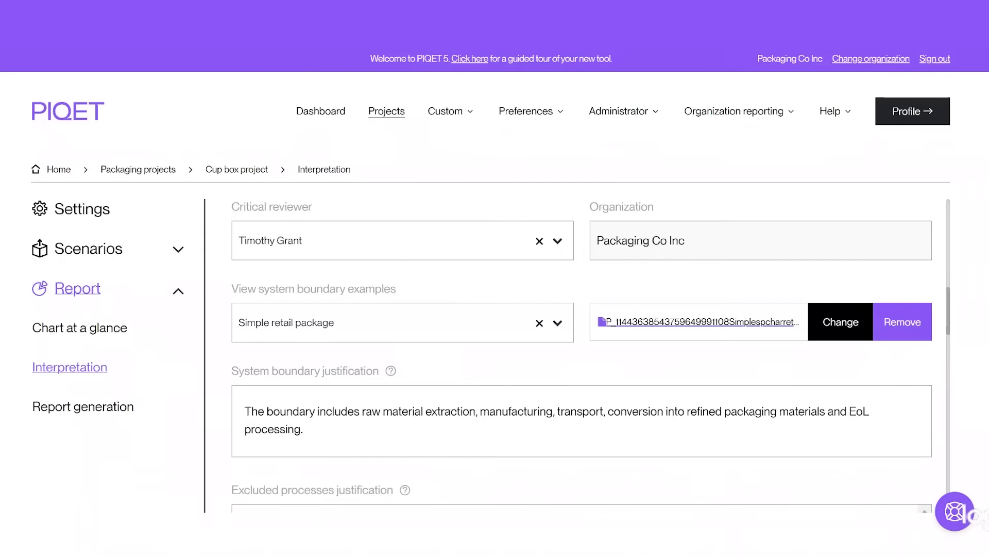
scroll(583, 351, "down", 2)
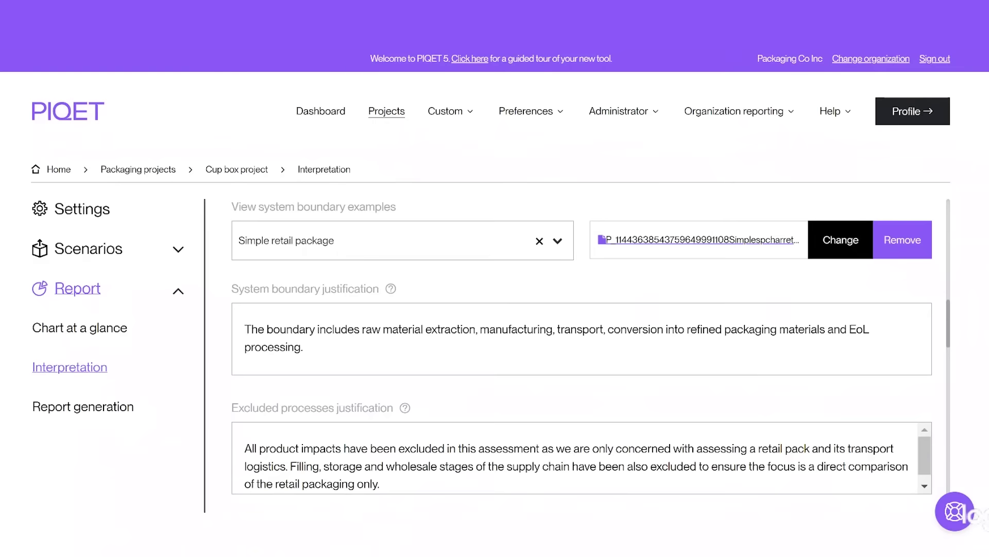
scroll(377, 315, "up", 2)
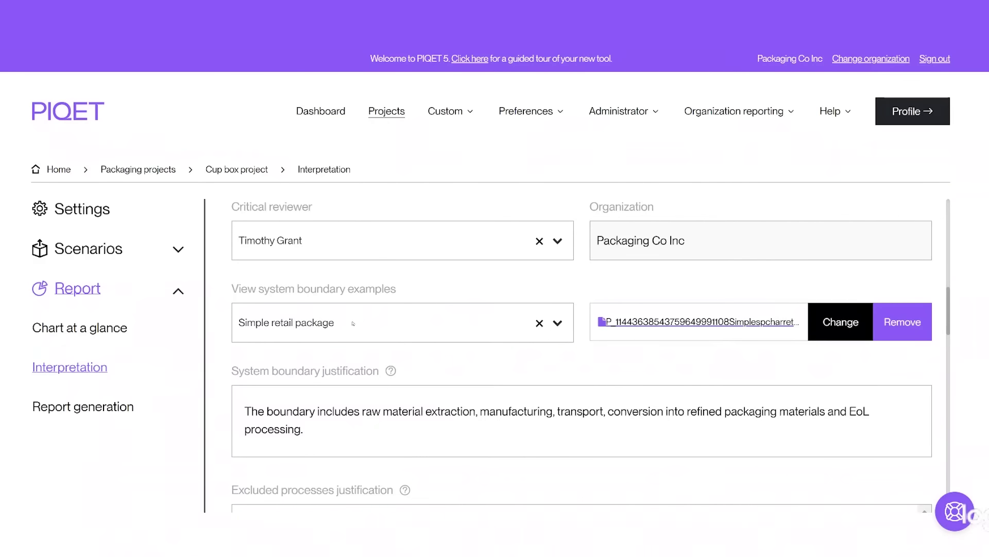
left_click(559, 324)
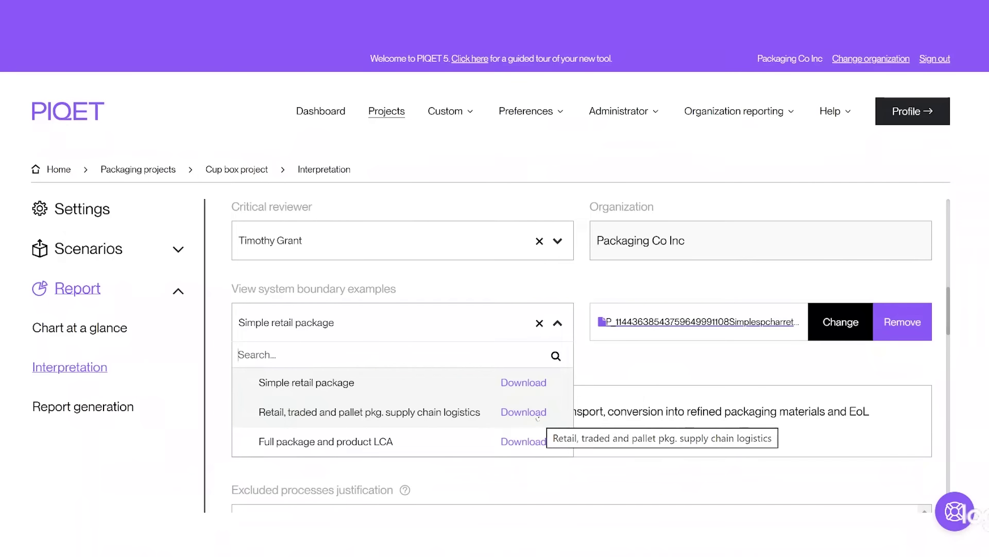
left_click(528, 382)
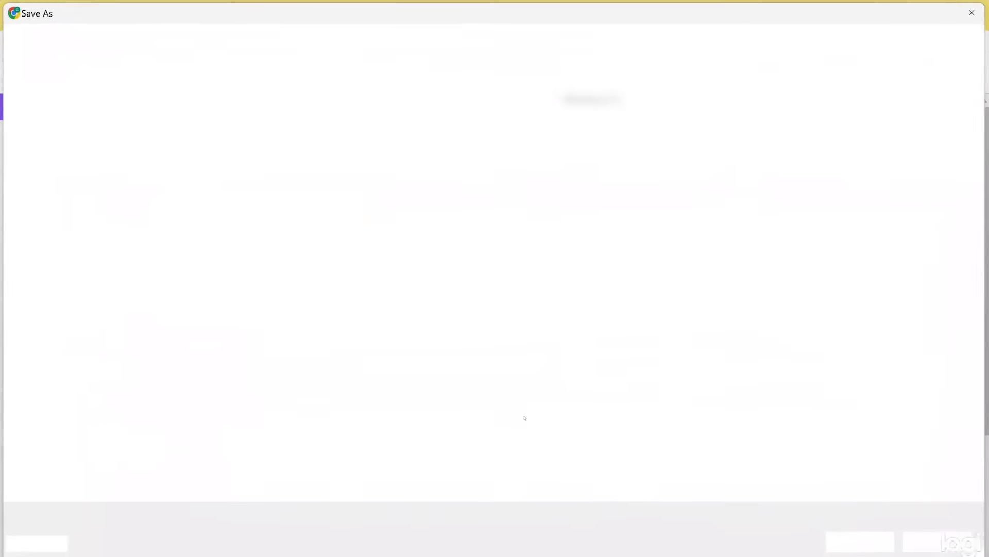
left_click(865, 545)
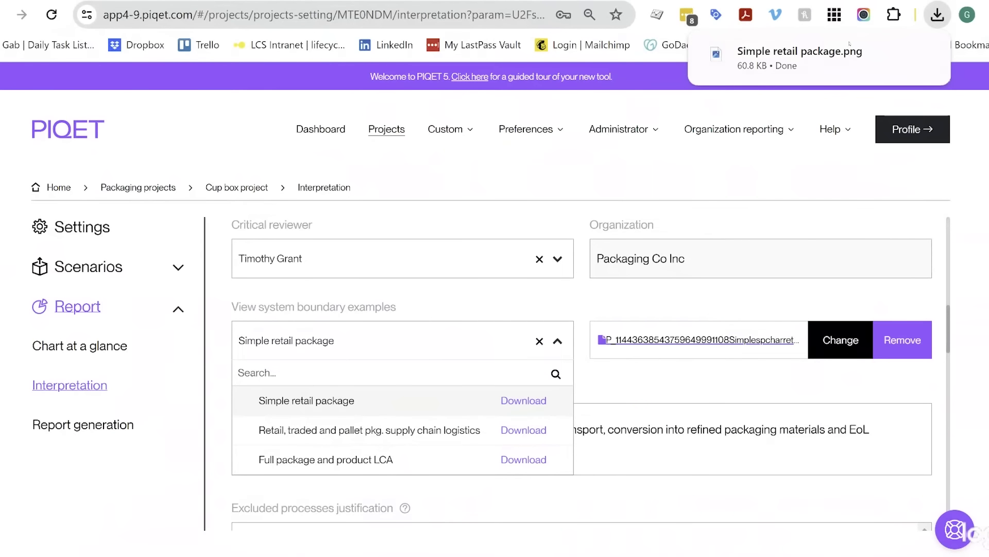
Step: Open the downloaded Simple retail package.png, examine its life-cycle stages and disposal routes, and close the image
left_click(820, 64)
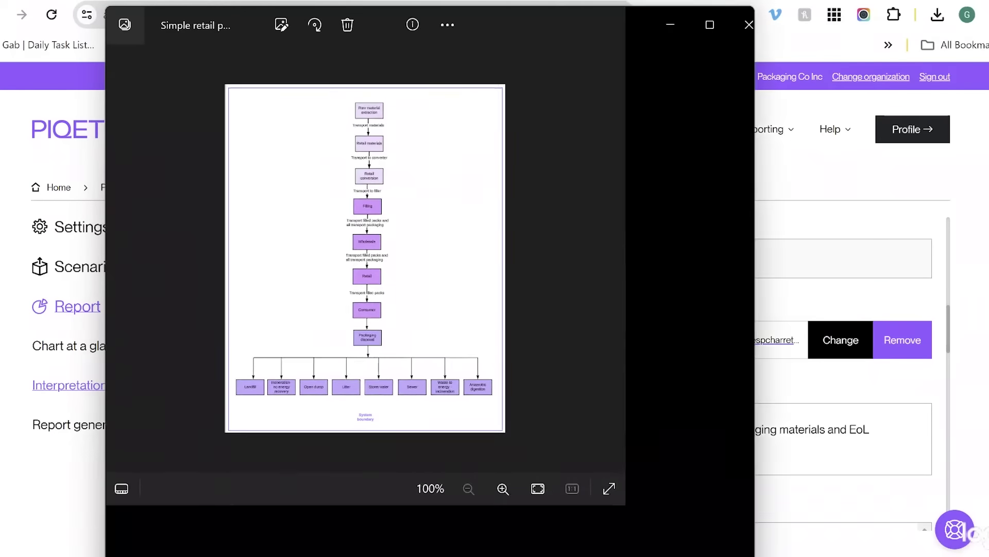
scroll(660, 379, "up", 3)
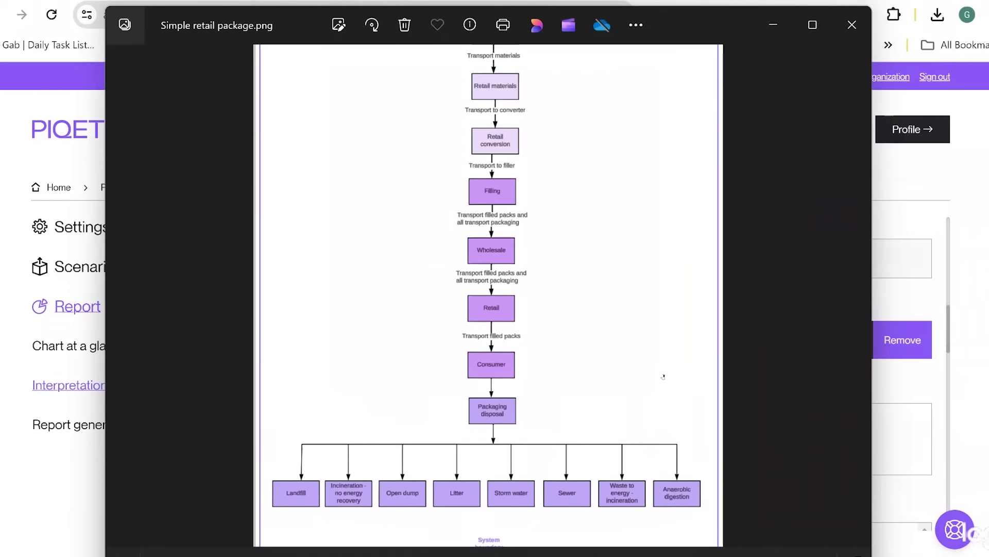
left_click(852, 24)
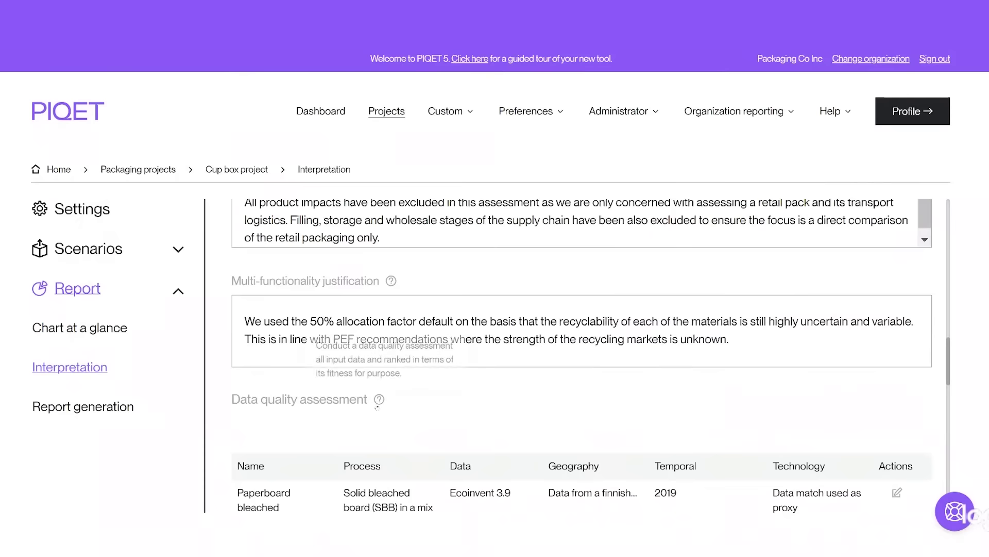
Step: Review the excluded processes and multi-functionality justifications, continuing to the data quality assessment table
scroll(377, 420, "up", 2)
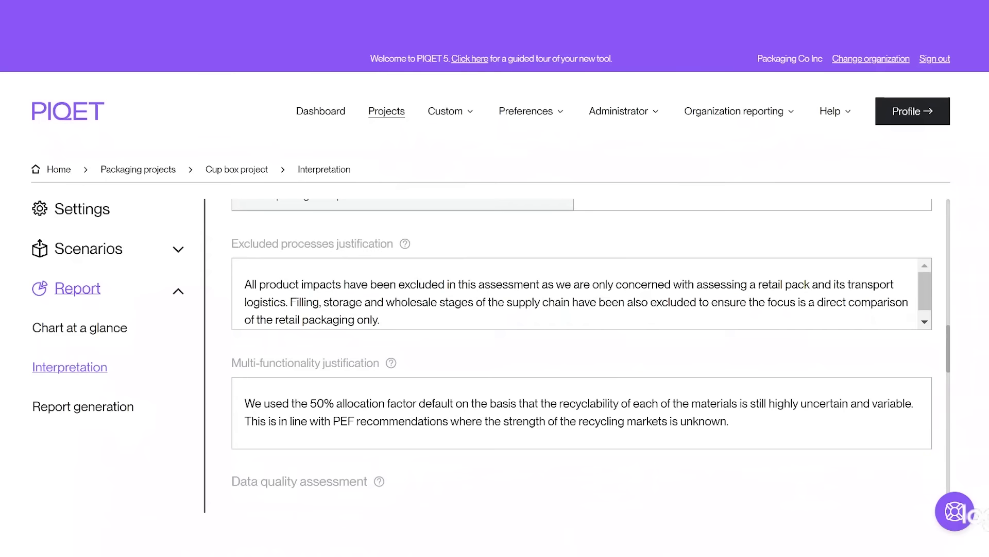
scroll(575, 294, "down", 1)
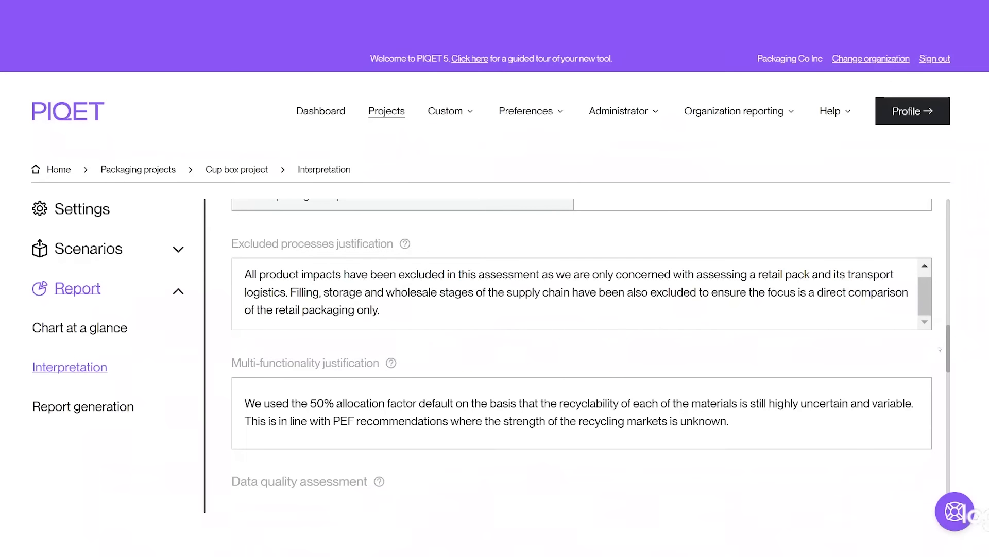
left_click_drag(951, 346, 957, 396)
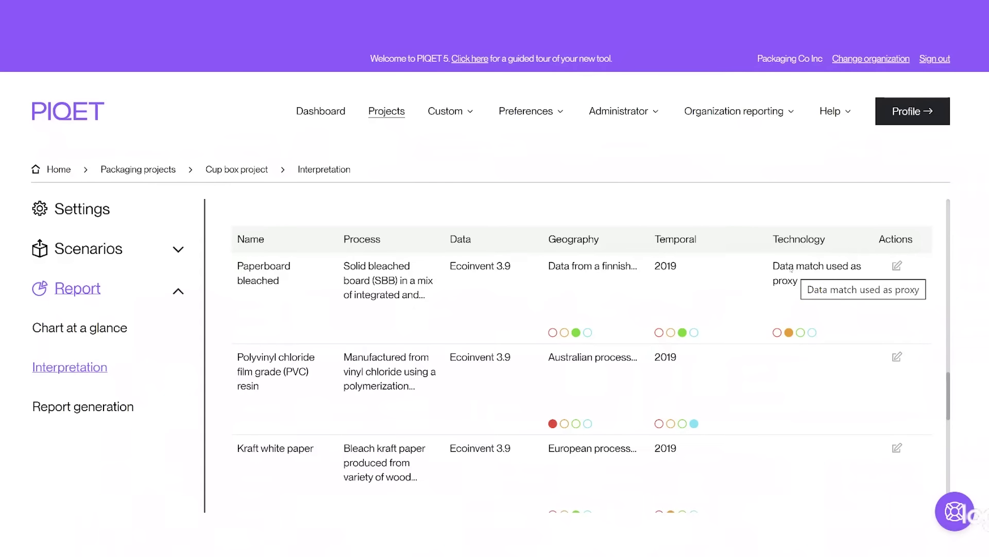
Step: In the data quality assessment, add the geography comment "China production" to Paperboard bleached and rate its geography as Poor
left_click(898, 267)
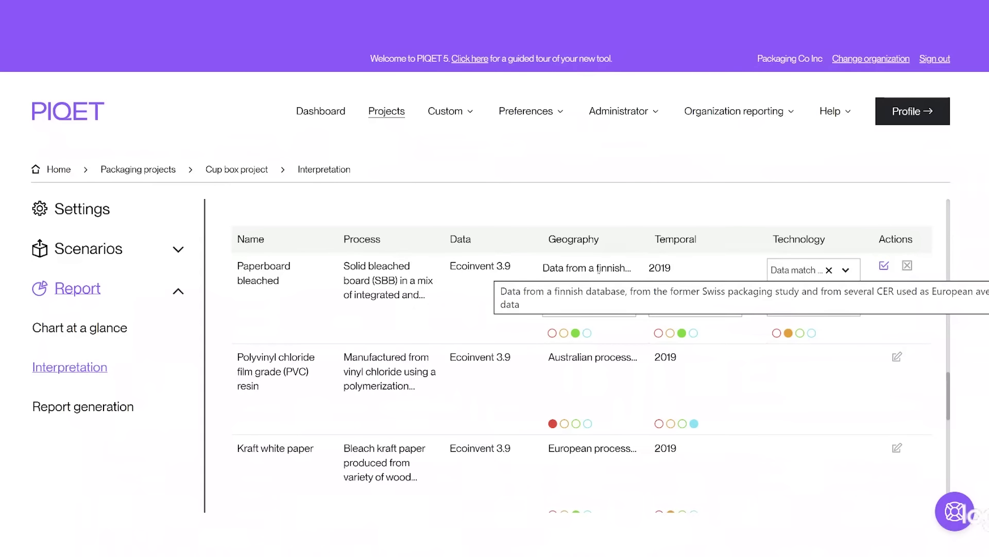
left_click(552, 305)
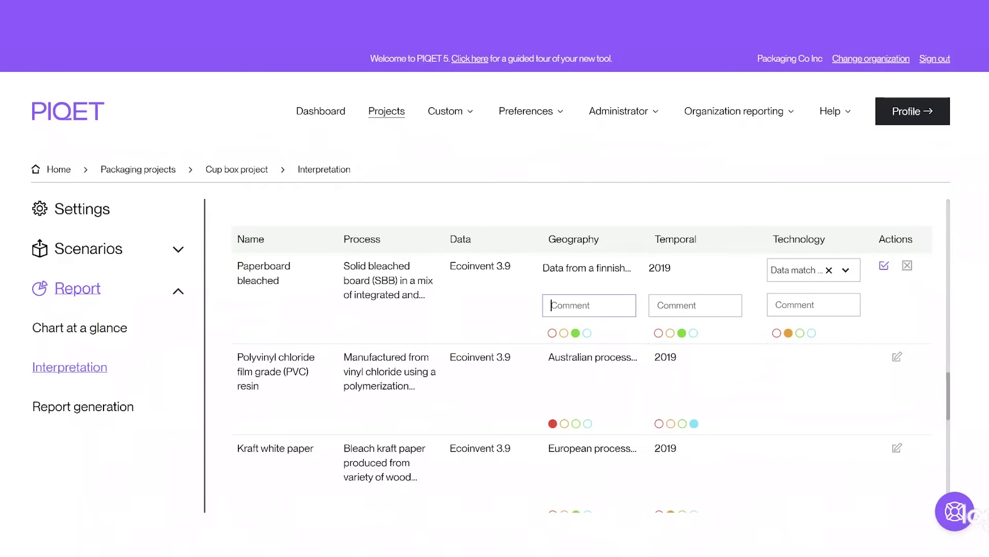
type("China productoin")
right_click(599, 305)
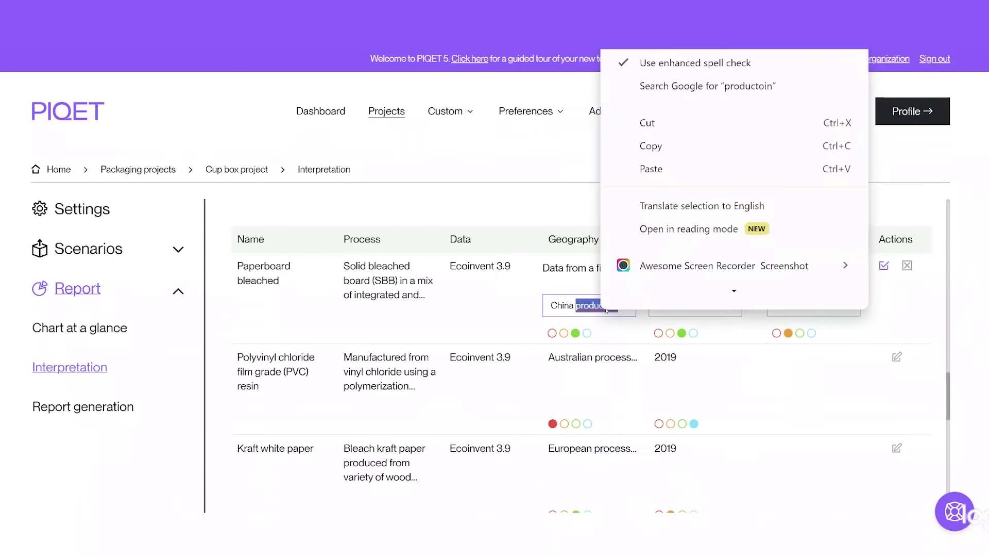
key("Escape")
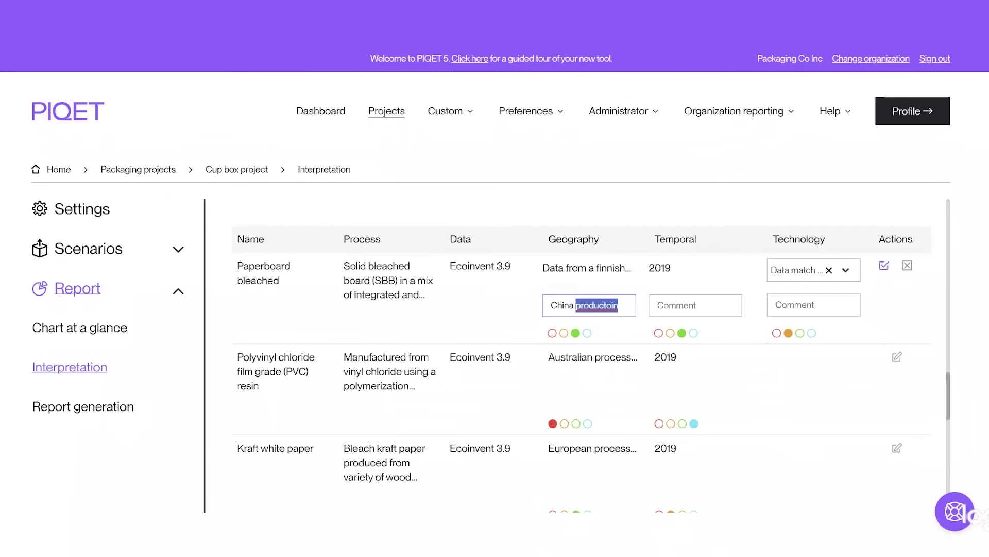
left_click(612, 305)
key("BackSpace")
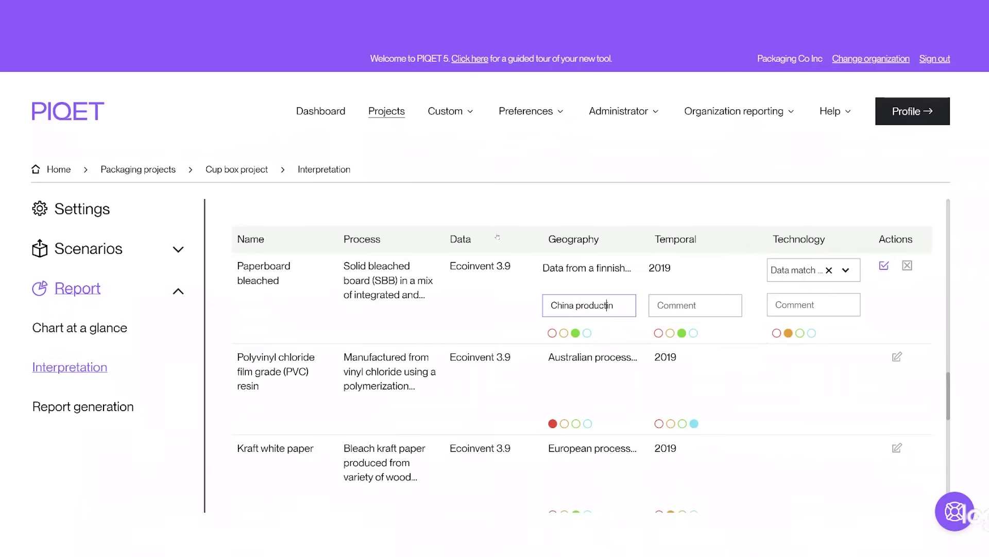
type("o")
left_click(563, 333)
left_click(552, 333)
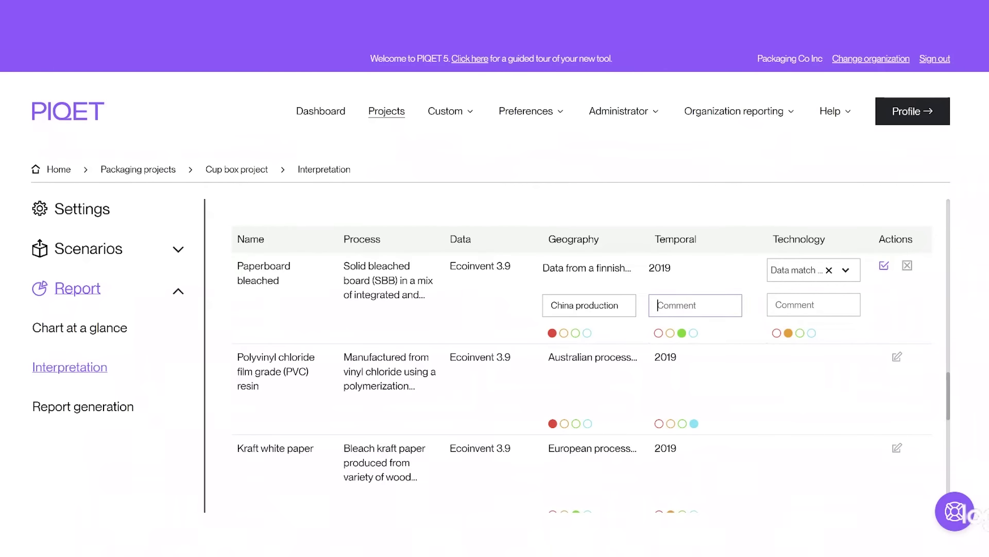
Step: Give Paperboard bleached the temporal comment 2024 and technology "Data is a similar variant", rate both Good, and save the row
type("2024")
left_click(680, 338)
left_click(813, 305)
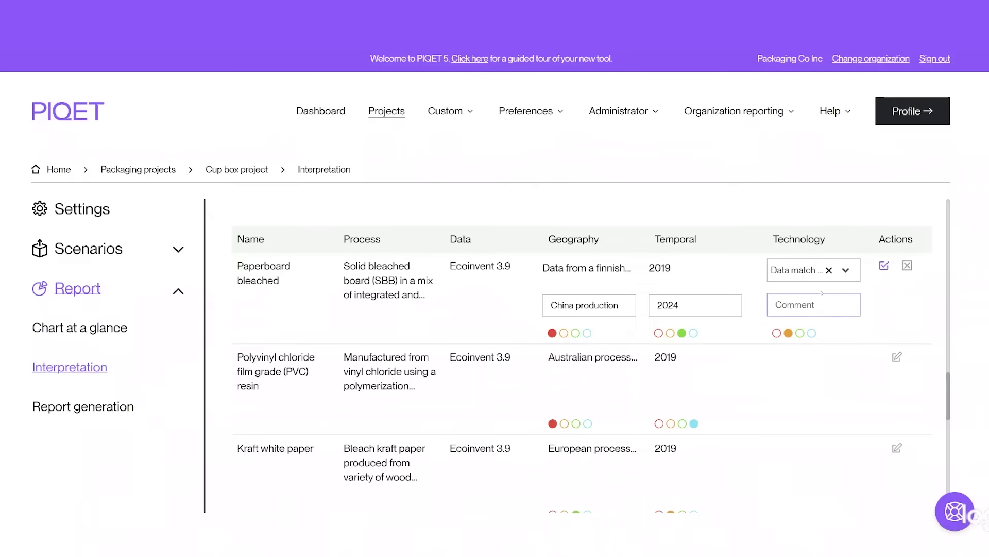
left_click(829, 270)
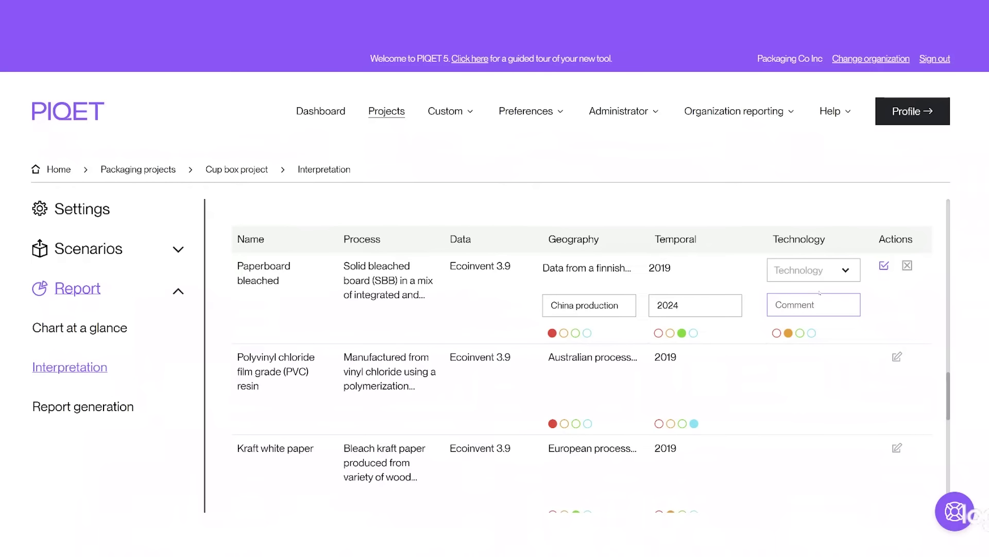
left_click(845, 270)
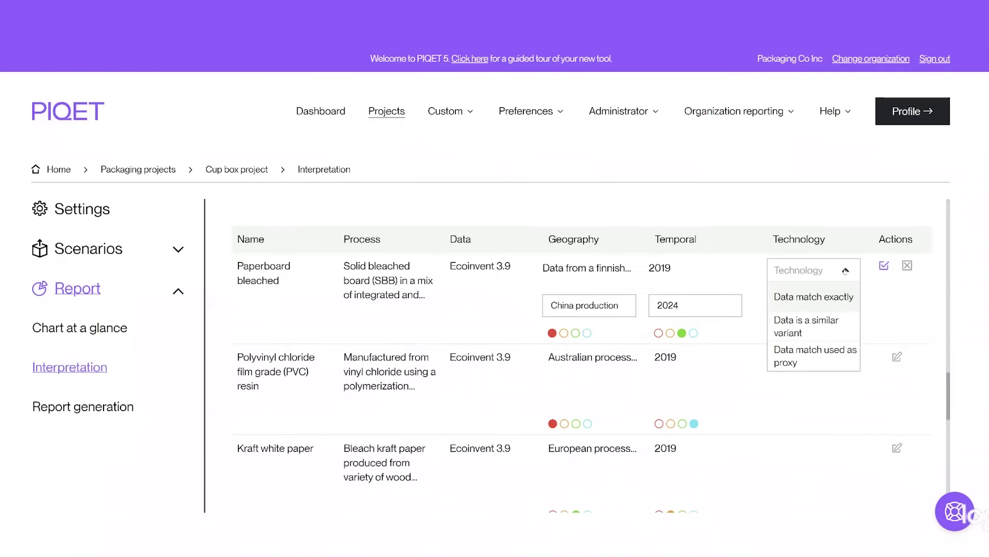
left_click(826, 325)
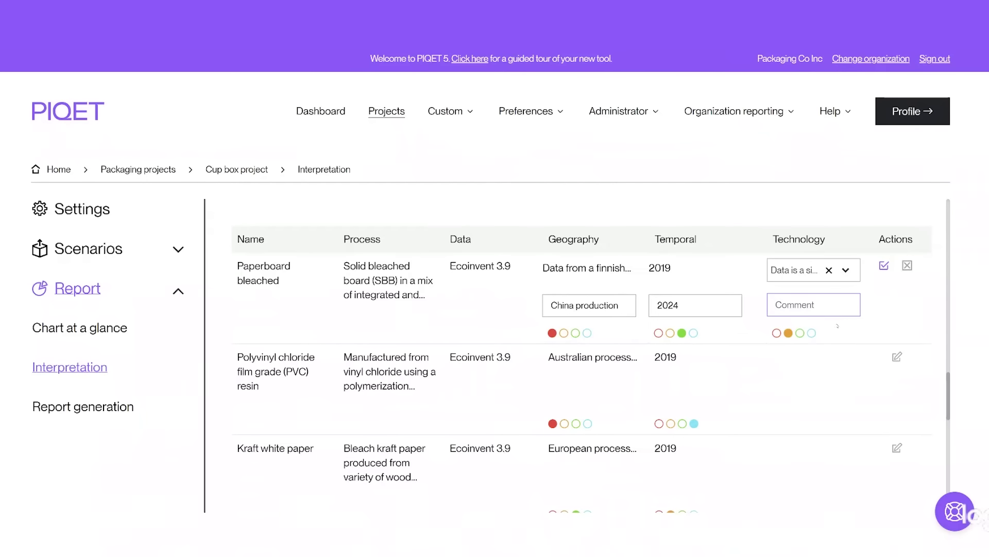
left_click(800, 334)
scroll(874, 353, "down", 3)
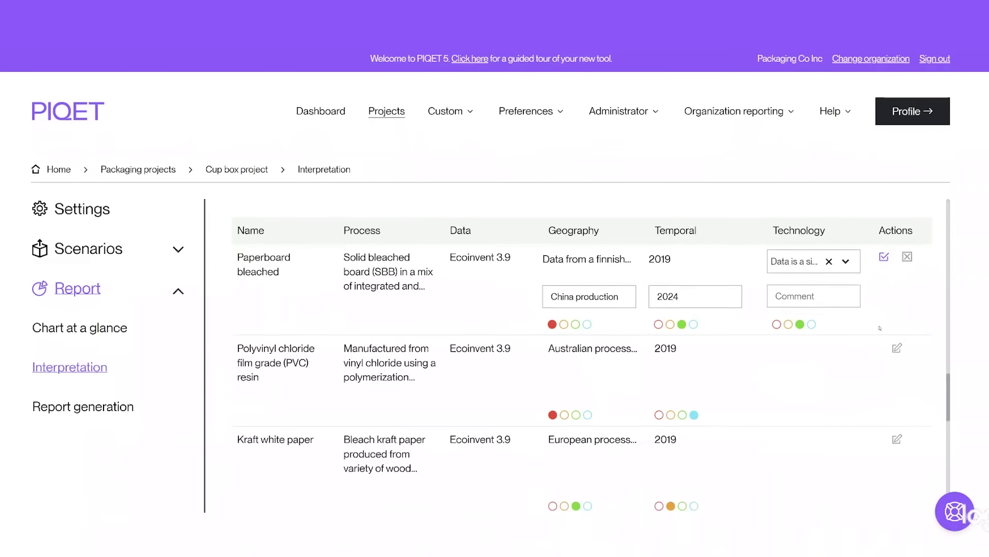
scroll(880, 329, "up", 4)
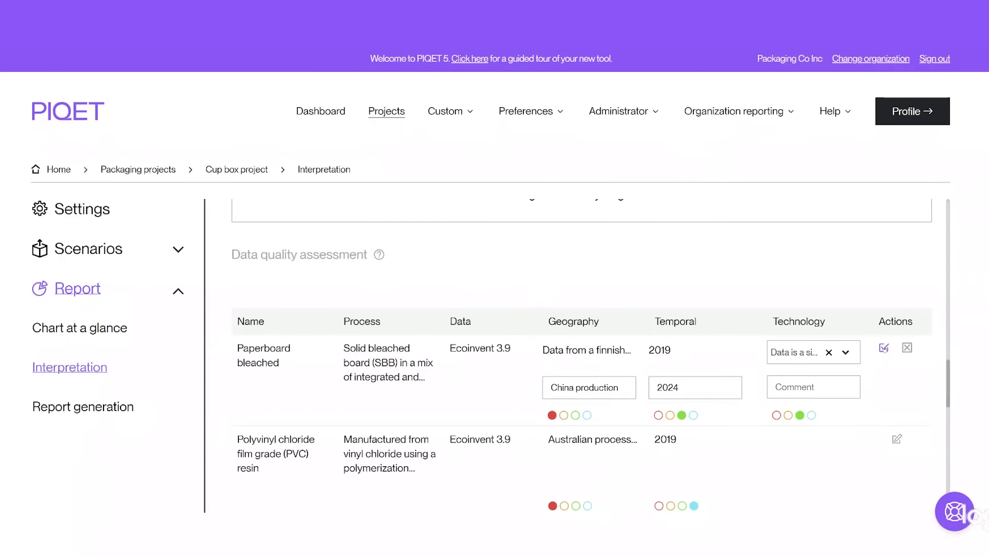
left_click(884, 348)
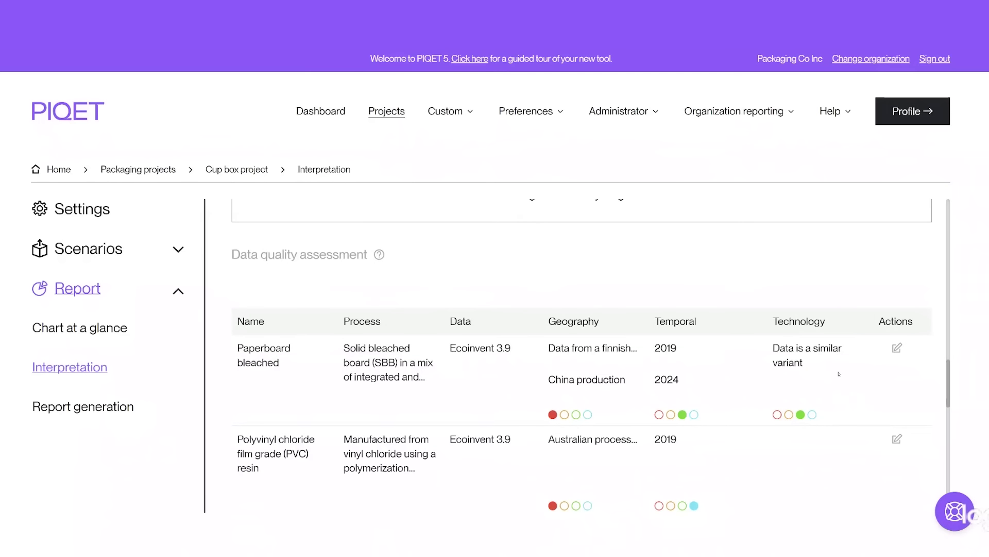
Step: Review the report's interpretation text and its recommendations and conclusions, and save the Interpretation page
scroll(838, 373, "down", 5)
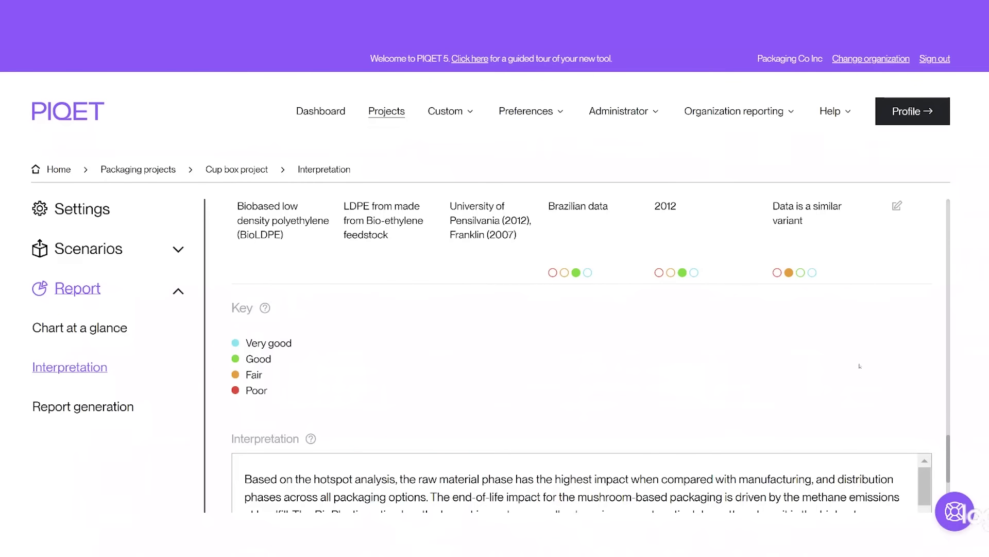
scroll(841, 368, "down", 3)
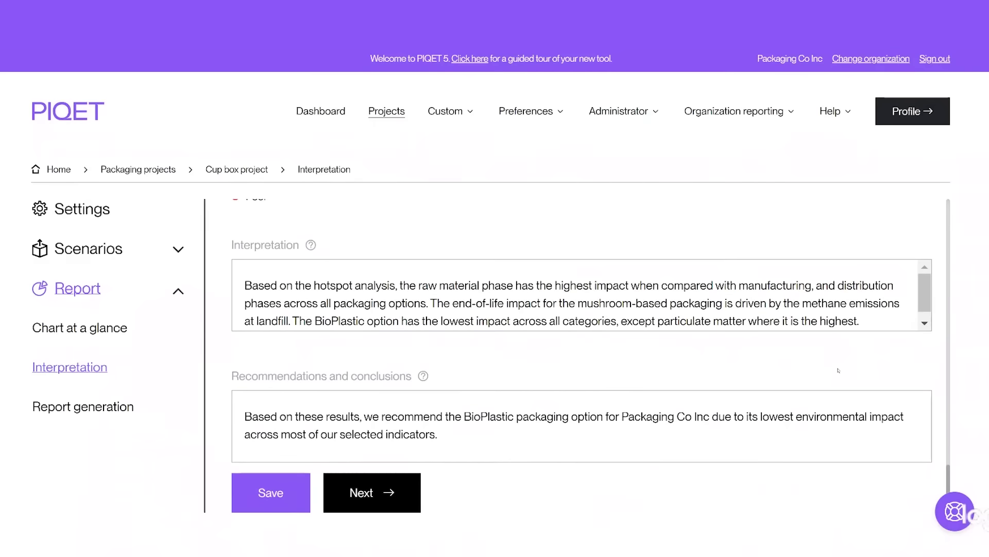
left_click(276, 496)
Step: Copy the Paperboard box scenario within the Cup box project, using "Paperboard box No recycled content" as both its scenario name and report name
left_click(98, 252)
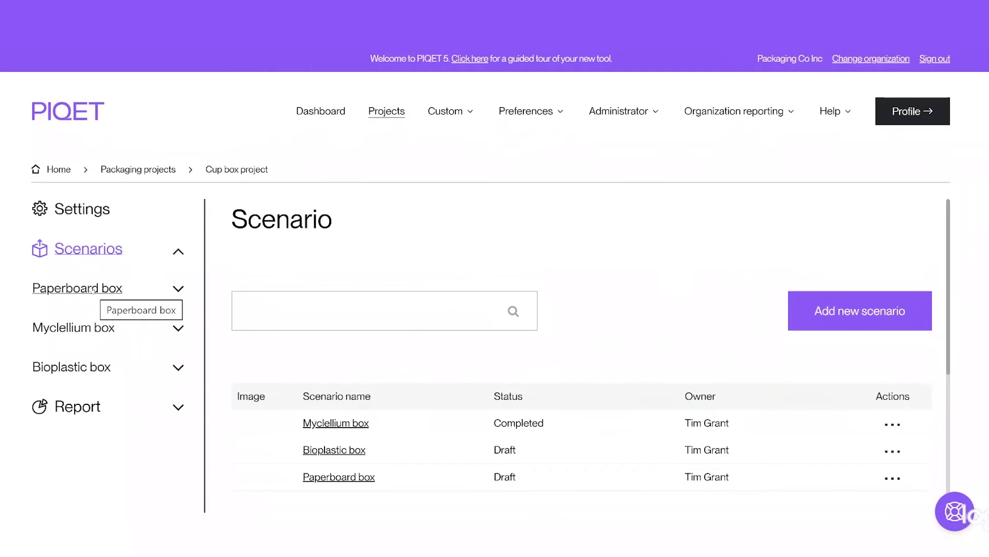
scroll(376, 419, "down", 2)
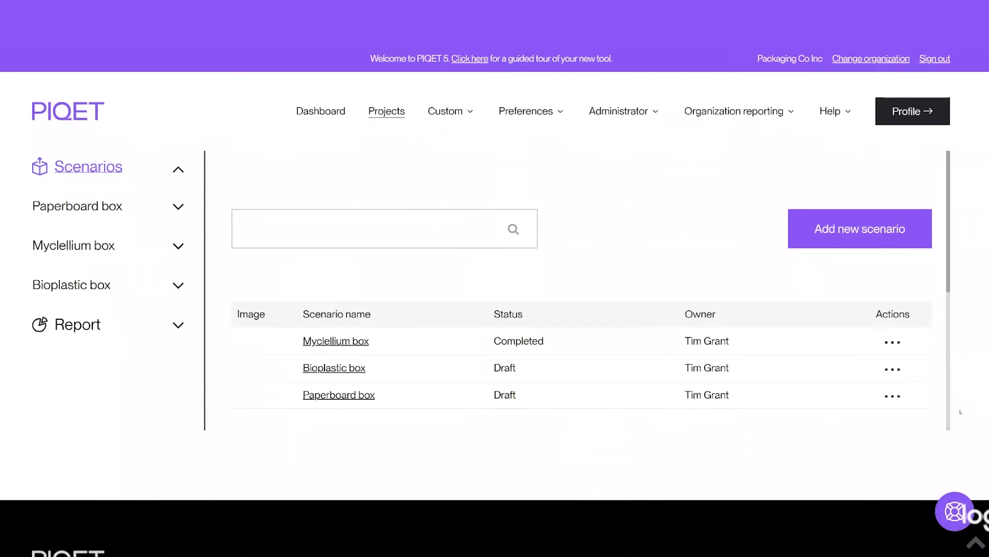
left_click(894, 401)
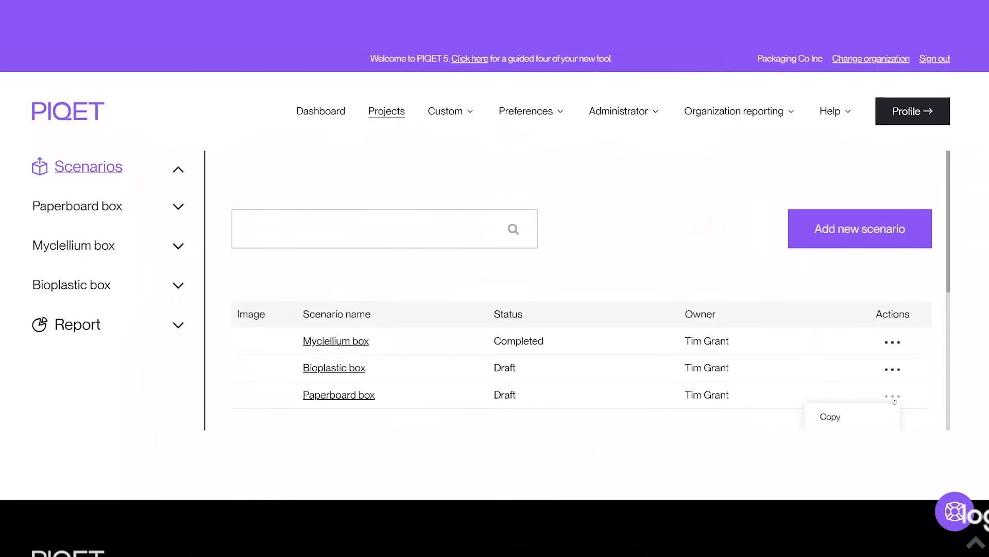
left_click(835, 416)
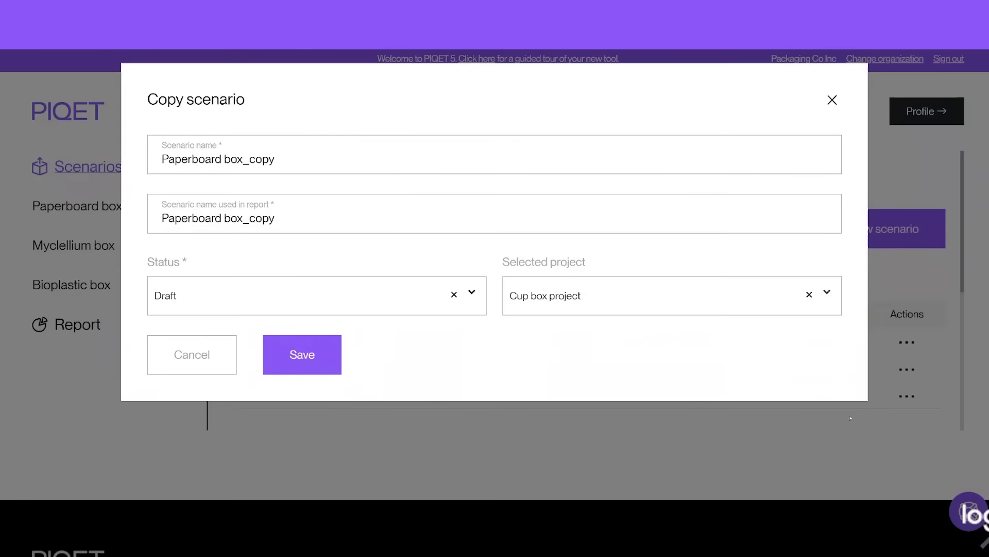
left_click_drag(242, 159, 275, 159)
type("No ")
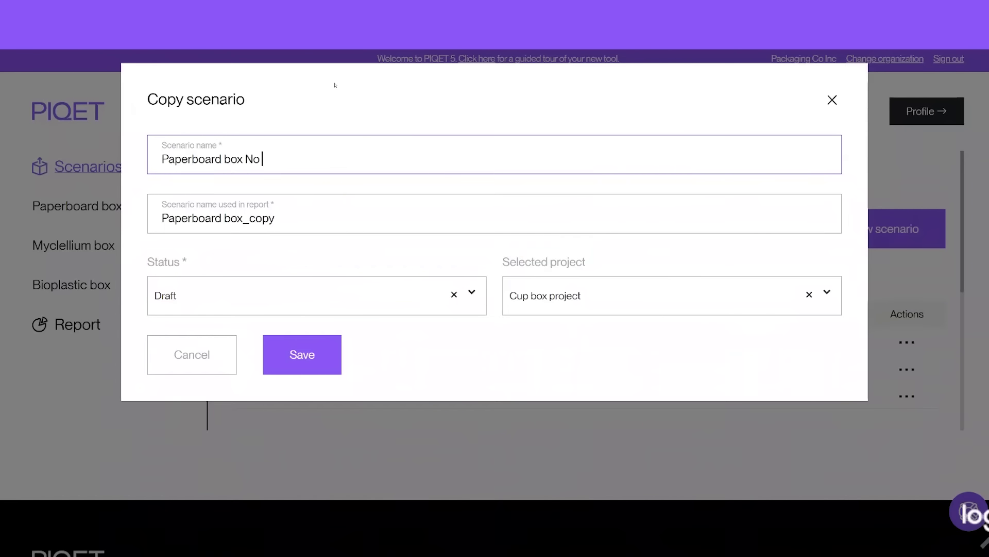
type("recycled content")
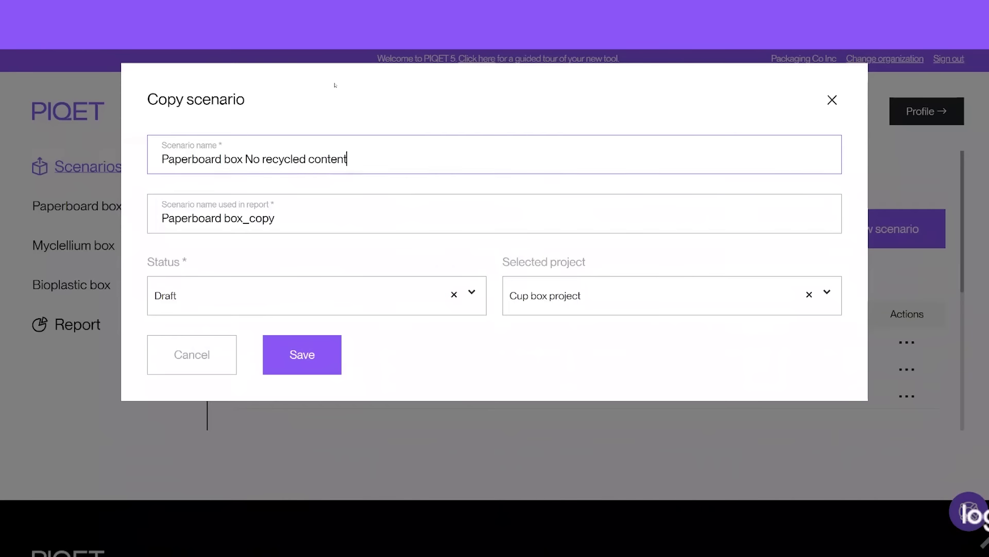
key("Tab")
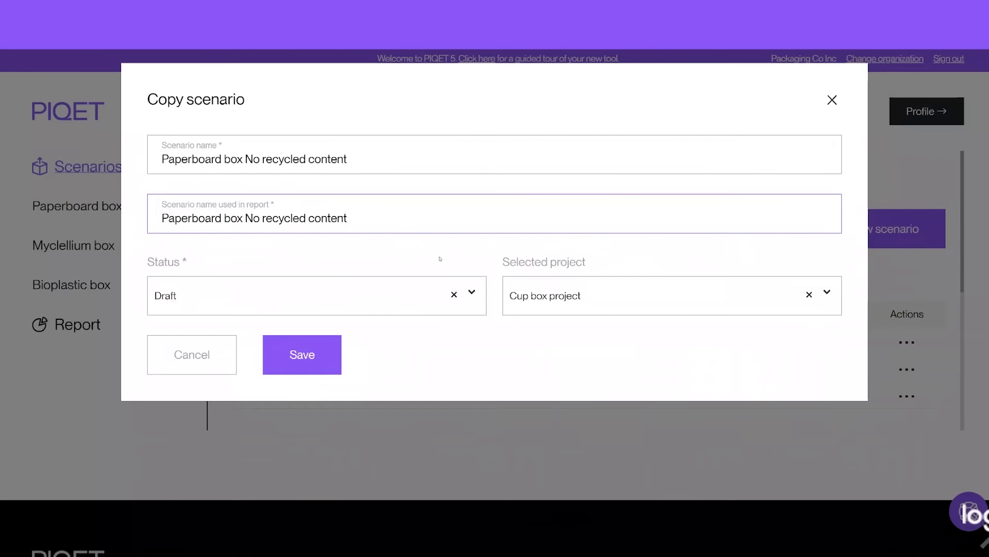
left_click(313, 359)
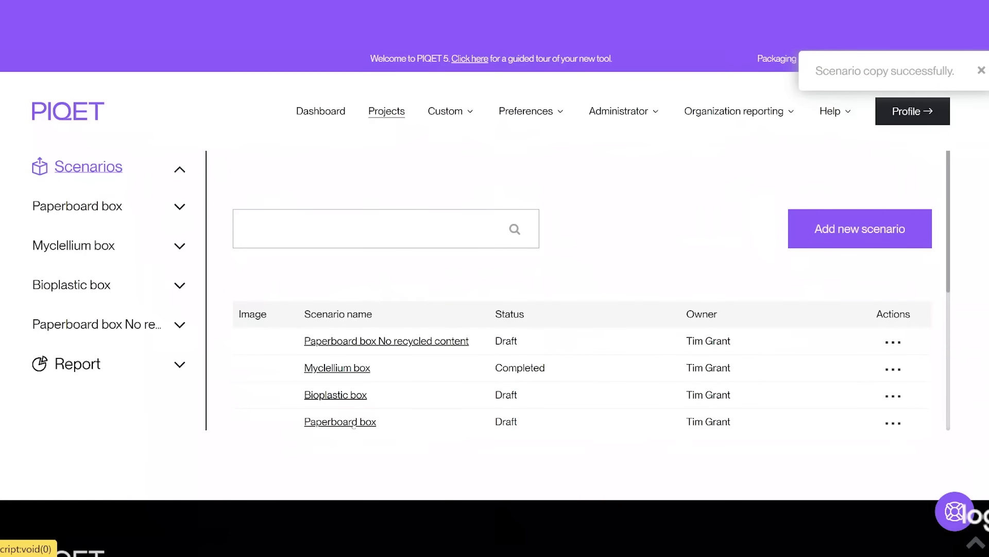
Step: Open the materials list of the Paperboard box No recycled content scenario
left_click(390, 343)
scroll(392, 340, "down", 4)
scroll(394, 340, "down", 6)
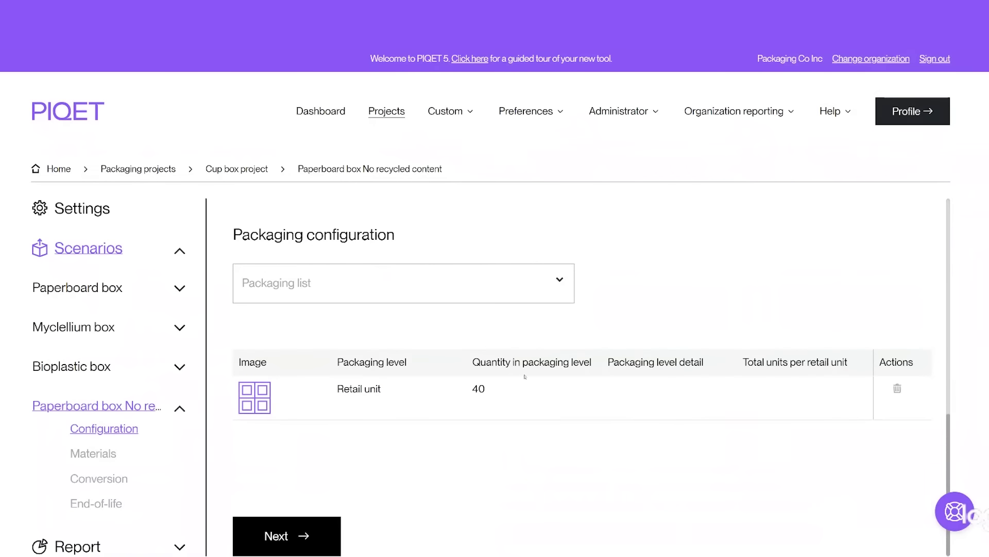
left_click(93, 453)
scroll(381, 292, "down", 3)
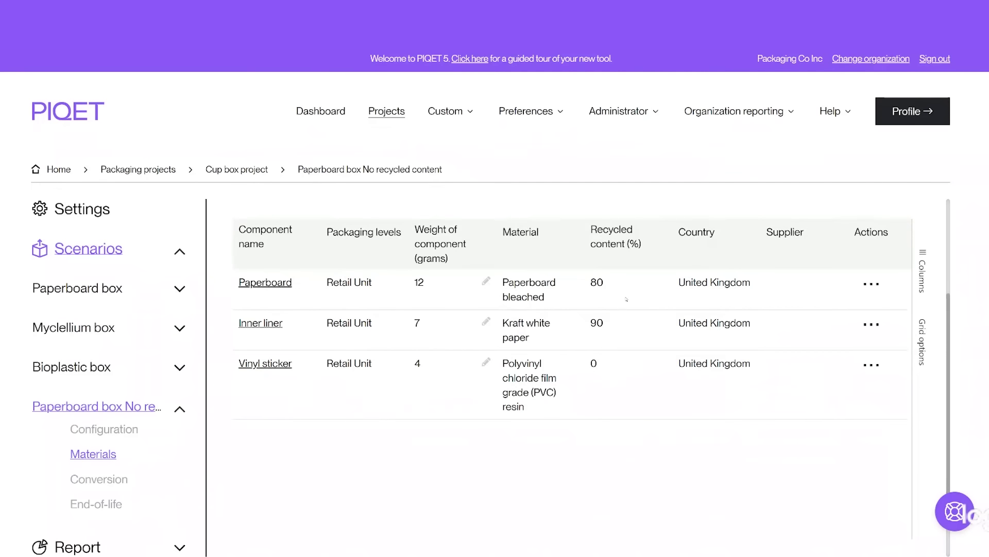
Step: Set the recycled content of the Paperboard component to 0% and save the component
left_click(872, 283)
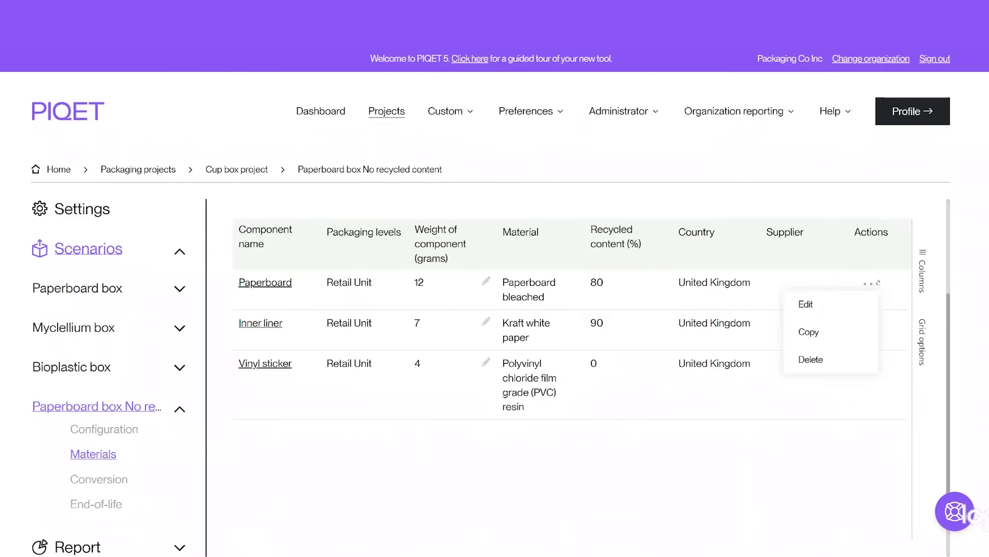
left_click(831, 305)
scroll(526, 372, "down", 8)
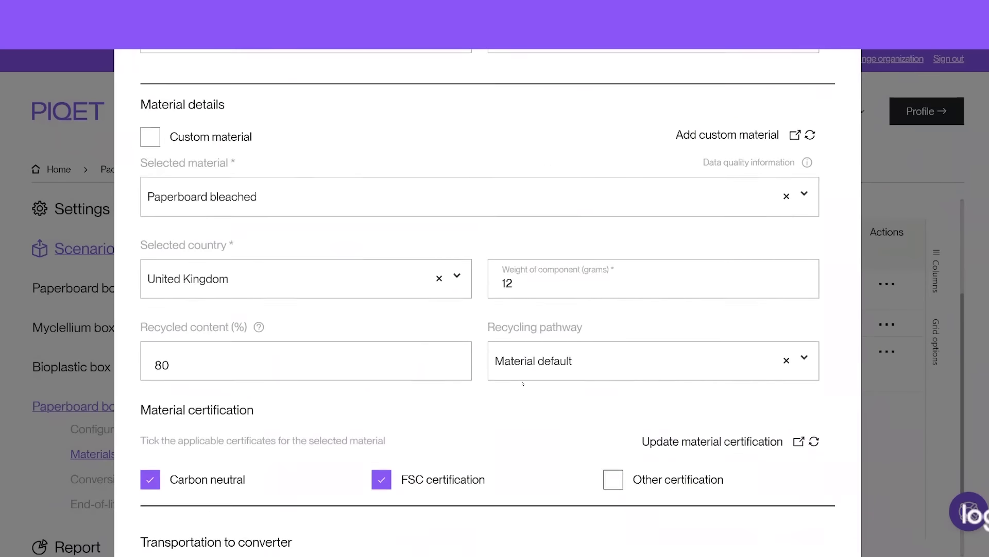
scroll(526, 372, "up", 2)
double_click(168, 272)
type("0")
scroll(604, 414, "down", 15)
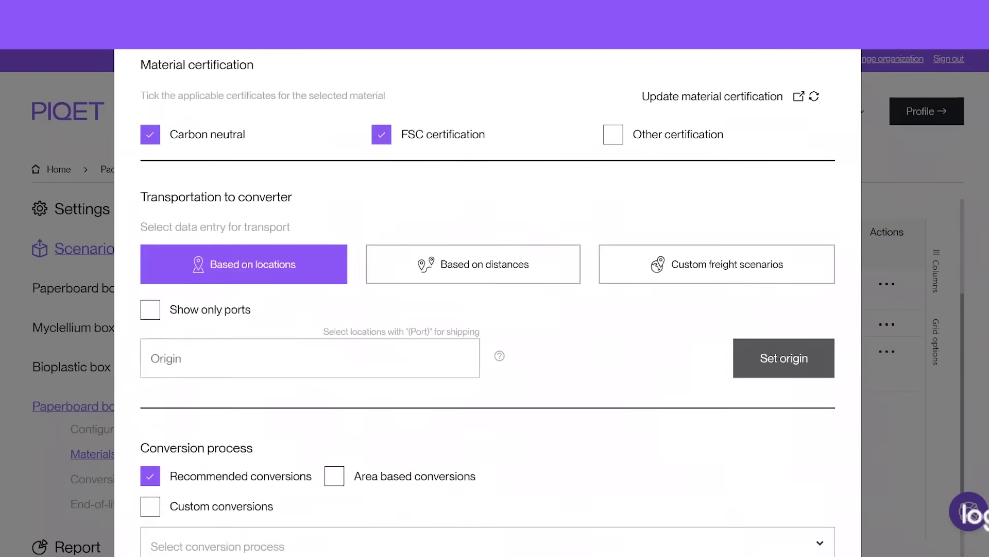
key("Return")
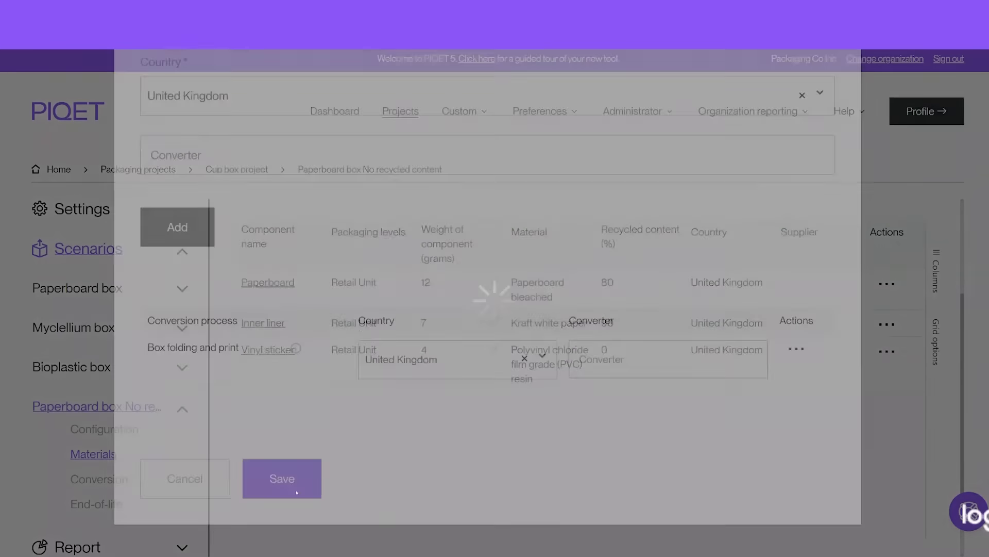
scroll(78, 464, "down", 5)
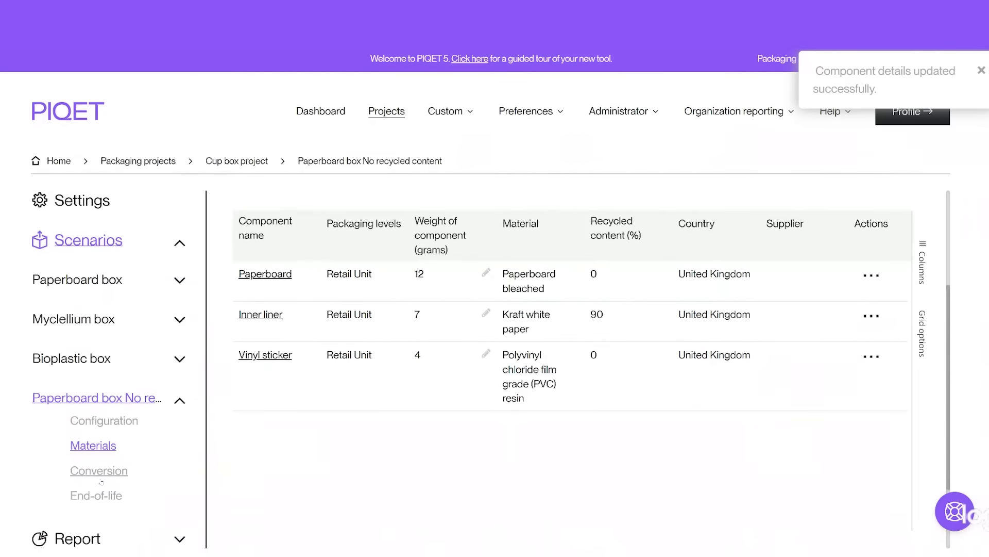
Step: Open the project's report generation page and review the report format, included scenarios, functional unit, base scenario and impact categories
left_click(92, 295)
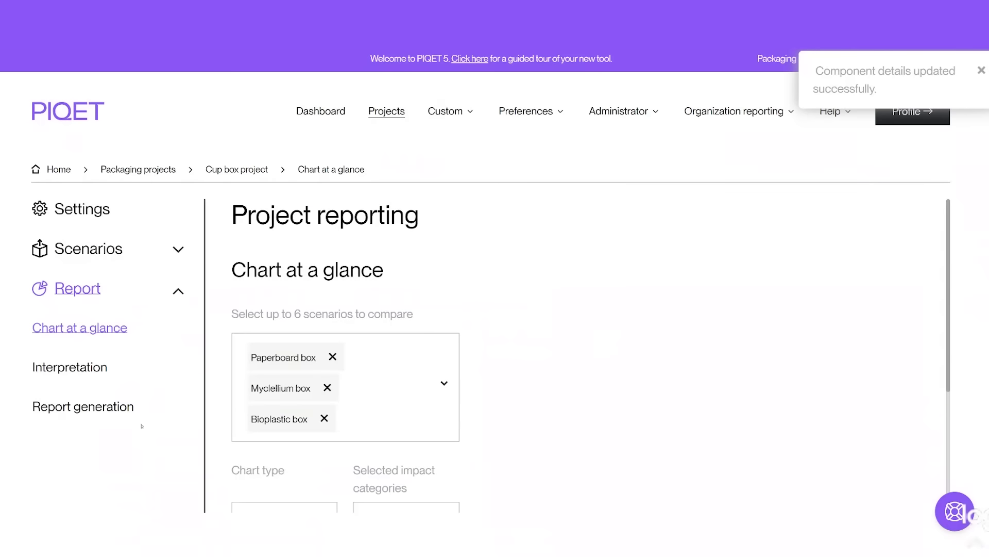
left_click(67, 409)
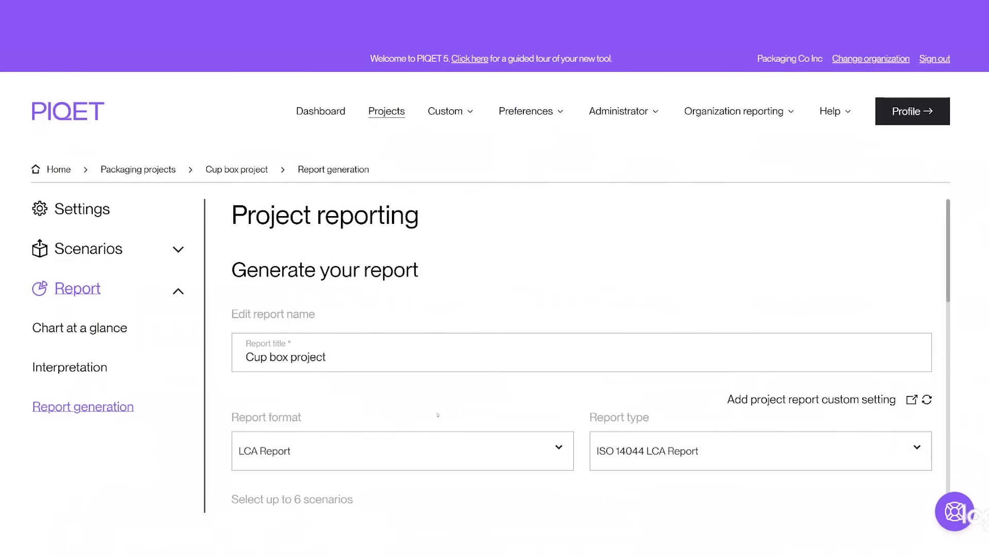
scroll(422, 400, "down", 3)
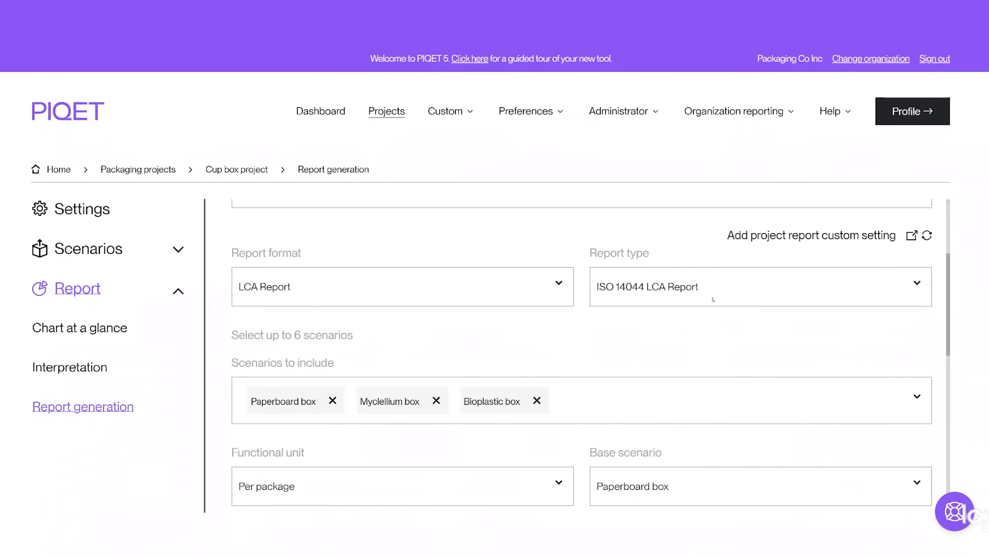
scroll(475, 321, "down", 2)
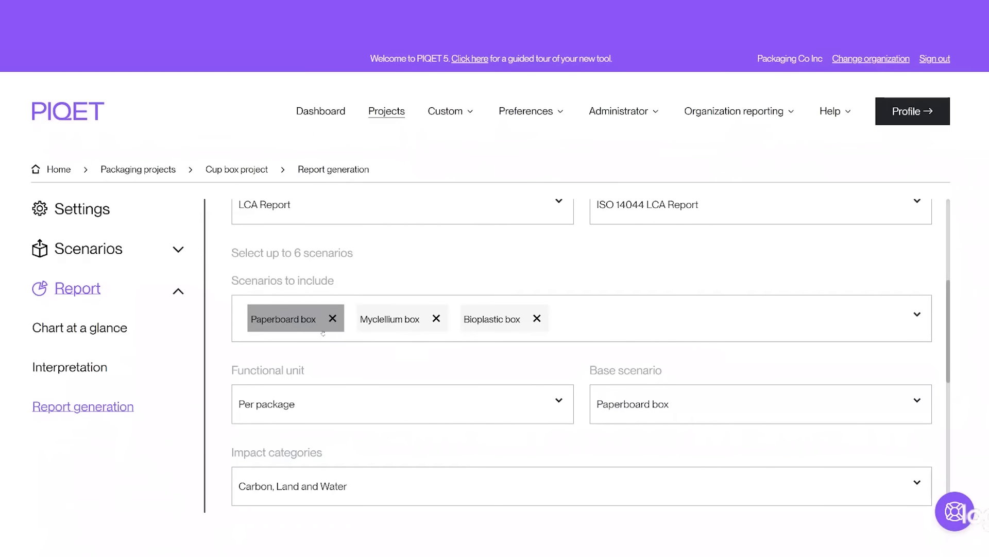
scroll(525, 322, "down", 1)
scroll(525, 323, "down", 2)
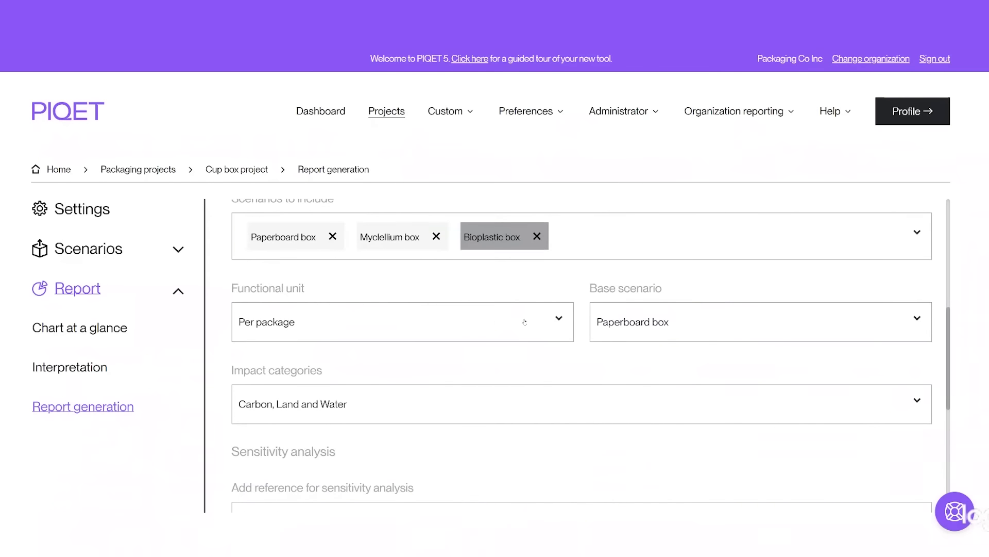
scroll(525, 322, "down", 4)
scroll(525, 321, "down", 2)
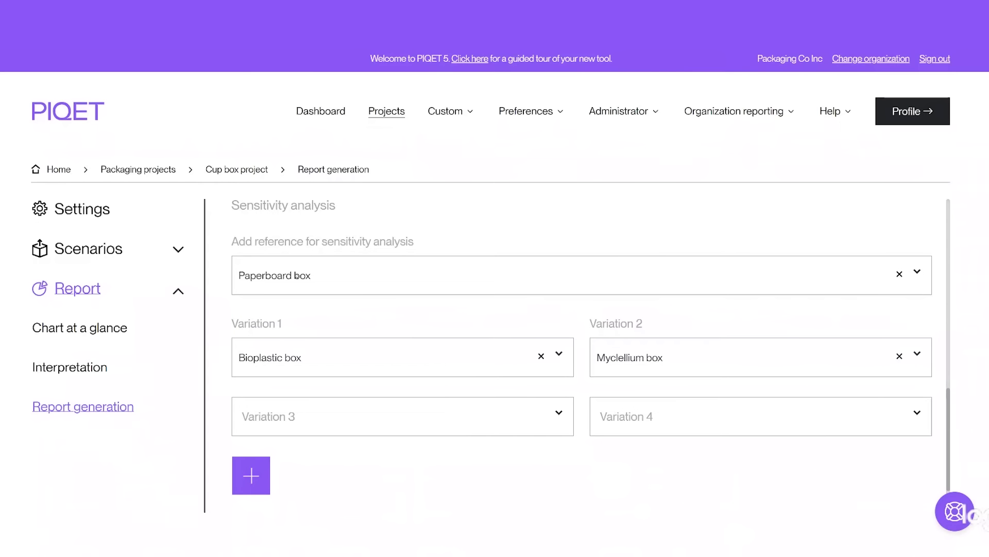
Step: For the sensitivity analysis, use Paperboard box as reference, Paperboard box No recycled content as Variation 1 and Myclellium box as Variation 2
left_click(296, 275)
left_click(305, 335)
left_click(302, 357)
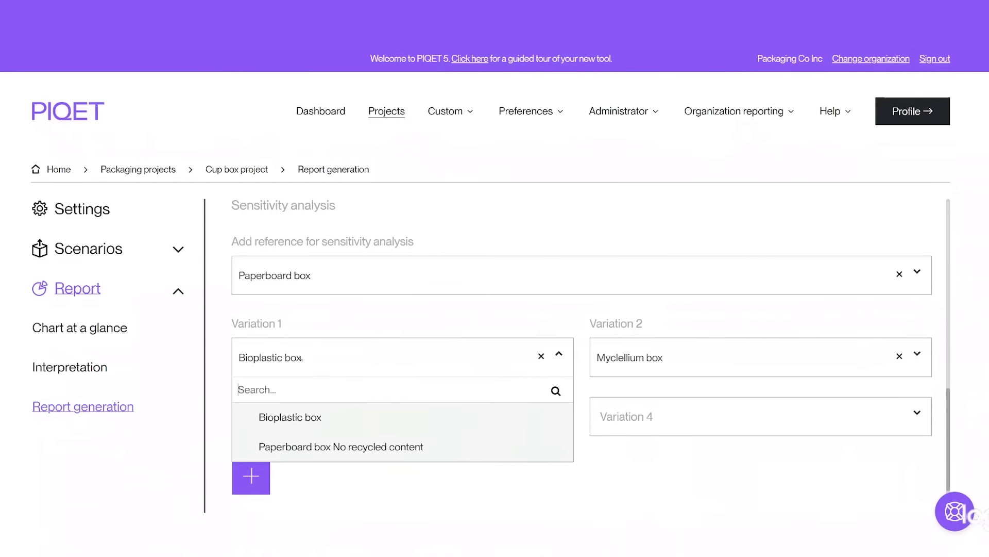
left_click(319, 448)
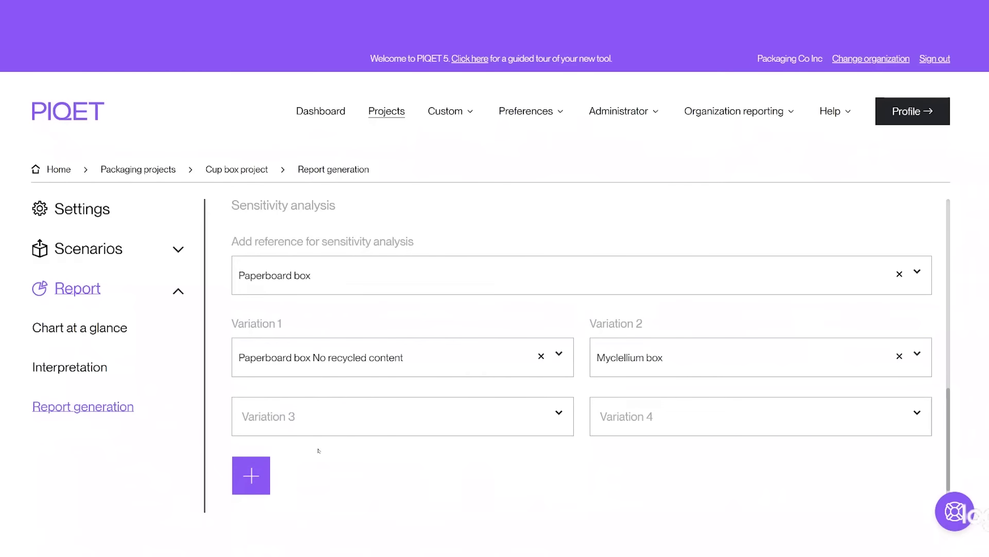
left_click(645, 369)
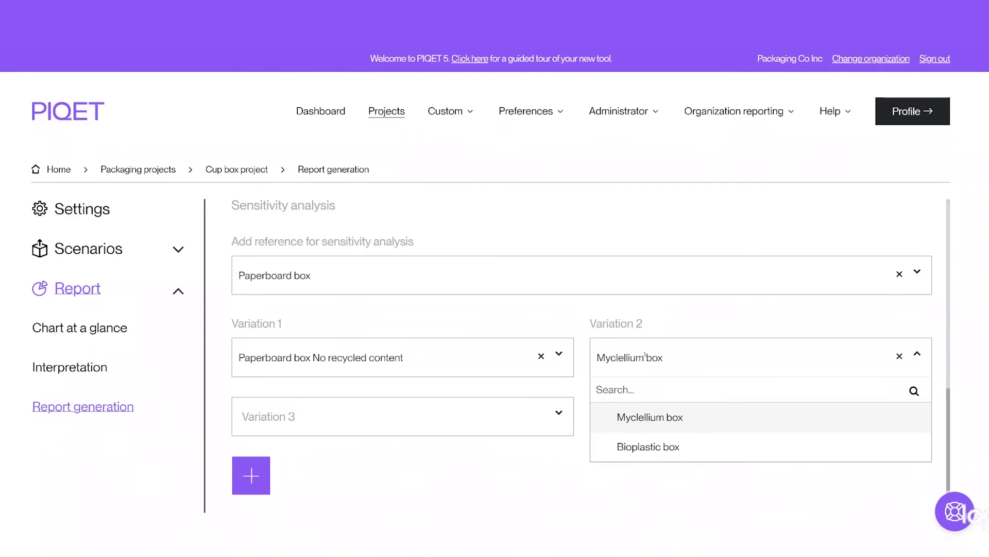
left_click(669, 419)
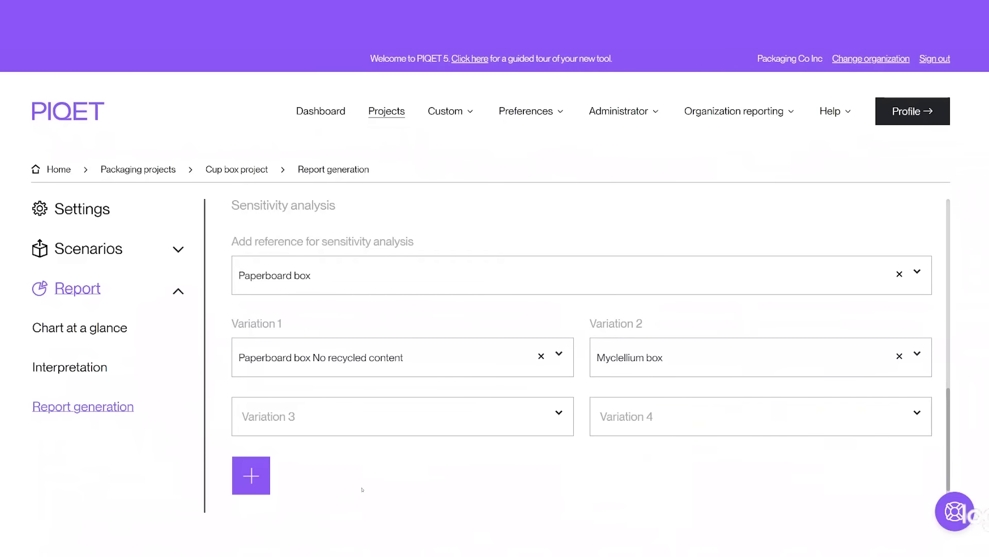
Step: Save the report settings, recheck the scenarios and sensitivity variations, and generate the ISO 14044 LCA report
scroll(790, 475, "down", 2)
left_click(276, 496)
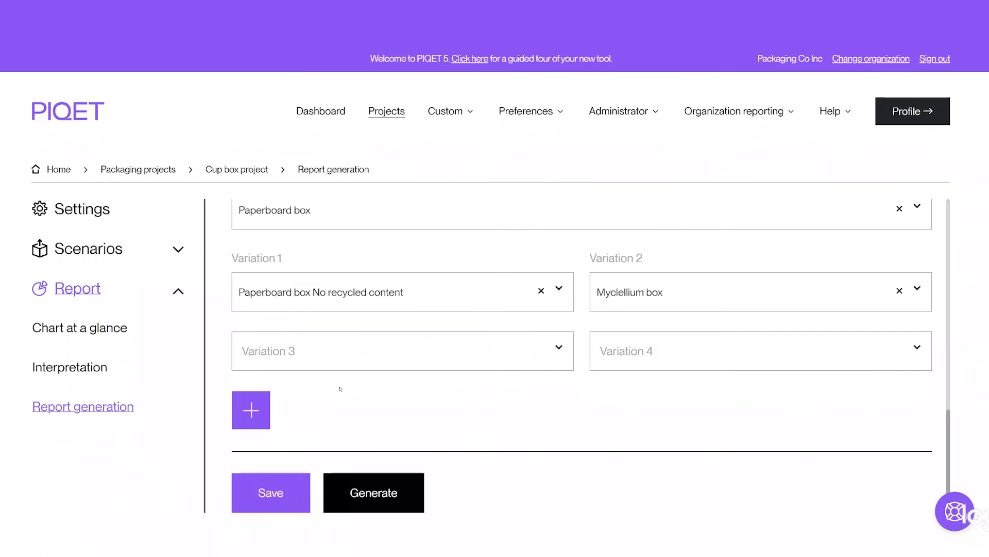
scroll(365, 411, "up", 3)
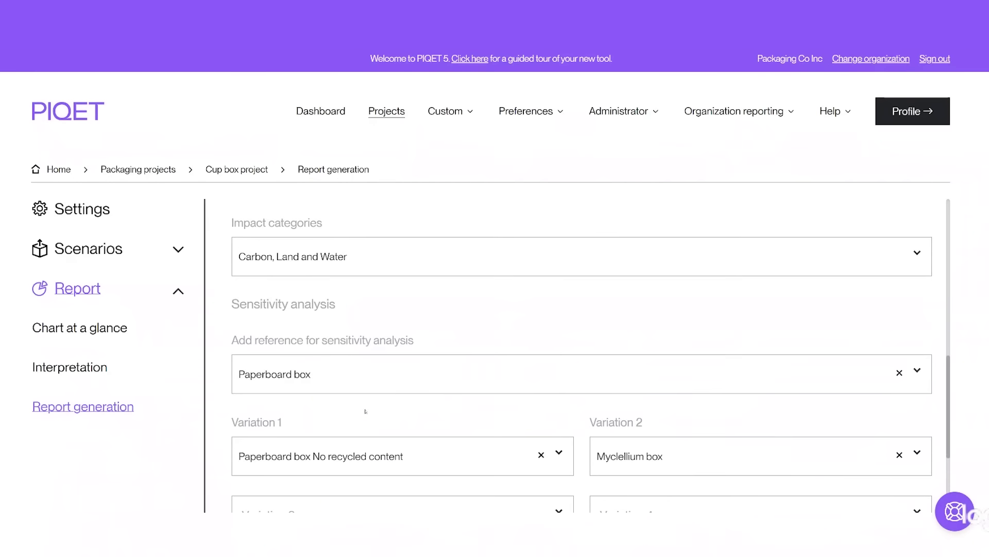
scroll(365, 411, "up", 3)
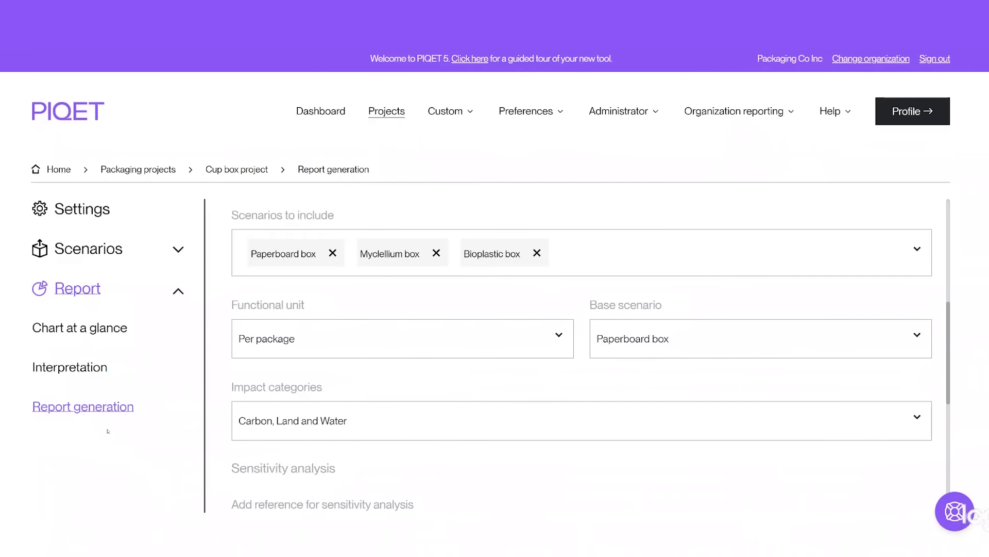
scroll(370, 442, "down", 6)
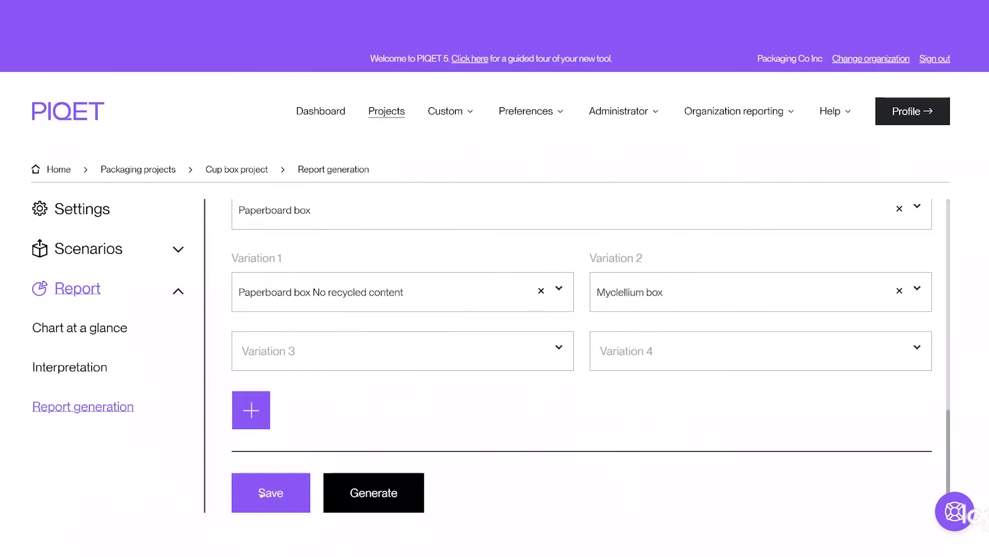
left_click(394, 493)
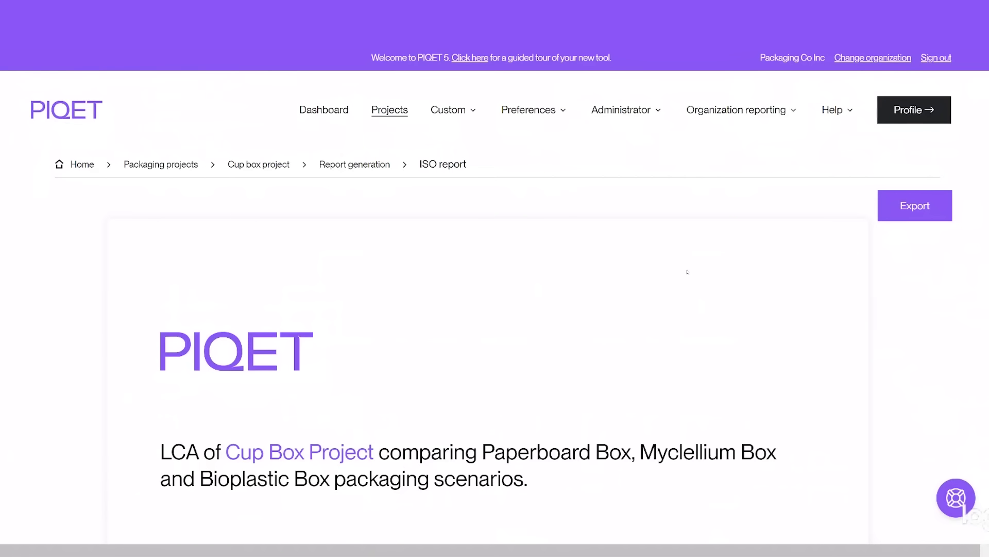
Step: Look through the generated report's cover, citation, disclaimer, table of contents and list of tables
scroll(687, 272, "down", 2)
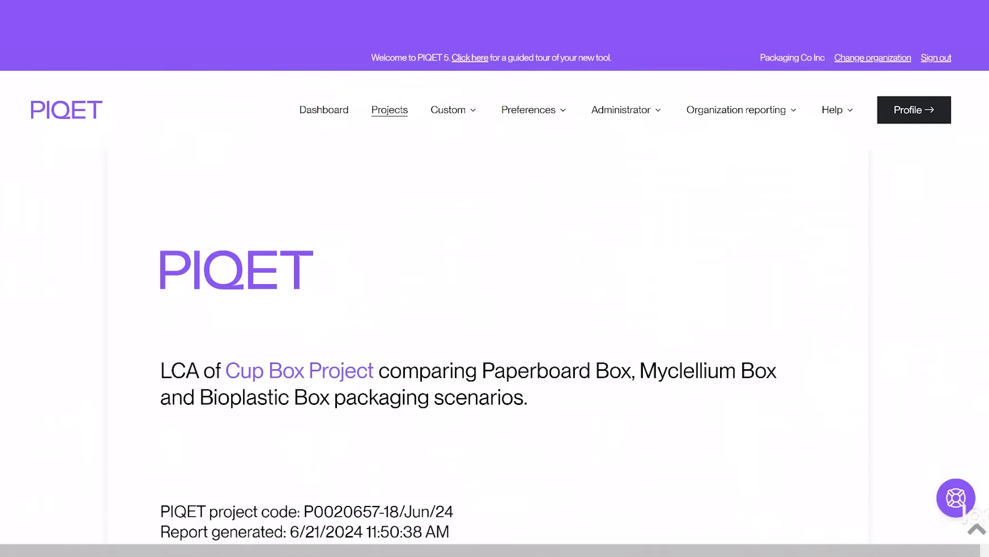
scroll(486, 393, "down", 10)
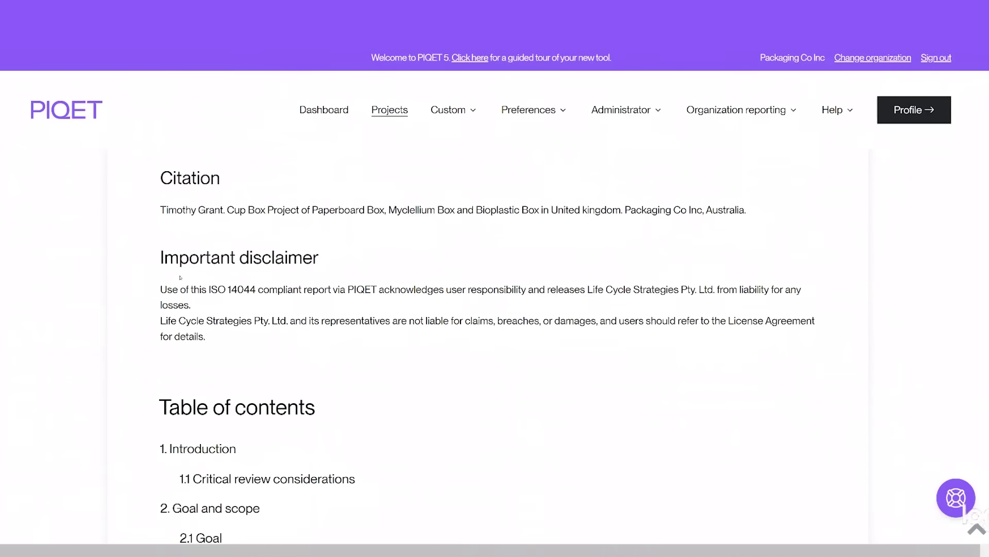
scroll(180, 277, "down", 6)
scroll(181, 284, "down", 10)
scroll(182, 286, "down", 15)
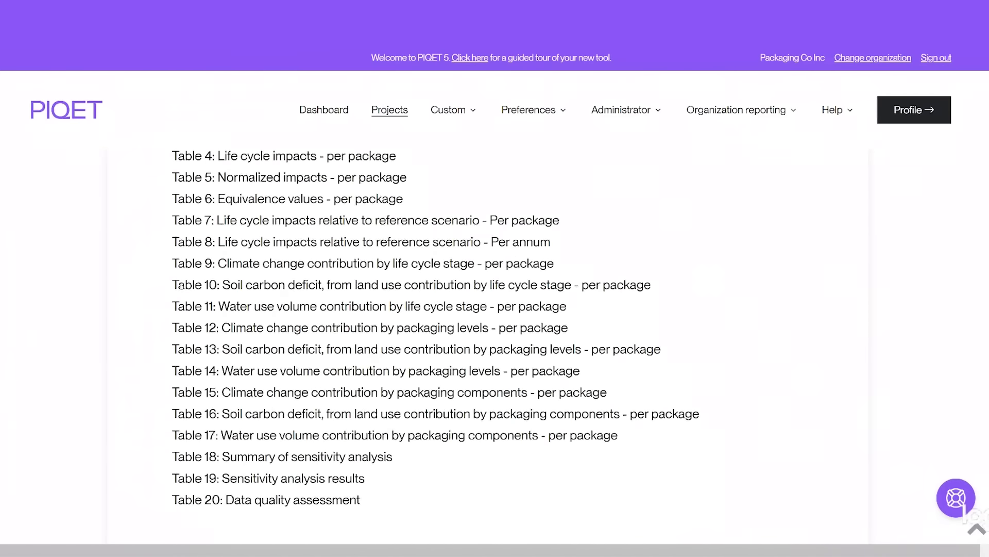
scroll(181, 287, "down", 5)
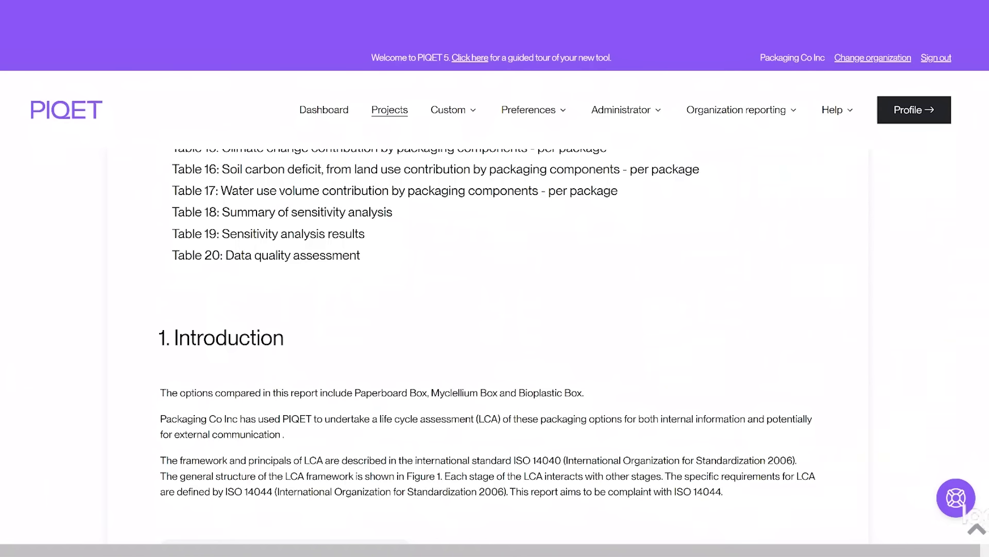
Step: Examine the report's introduction and its goal and scope section, including functional unit, system boundaries, and included and excluded processes
scroll(487, 353, "down", 9)
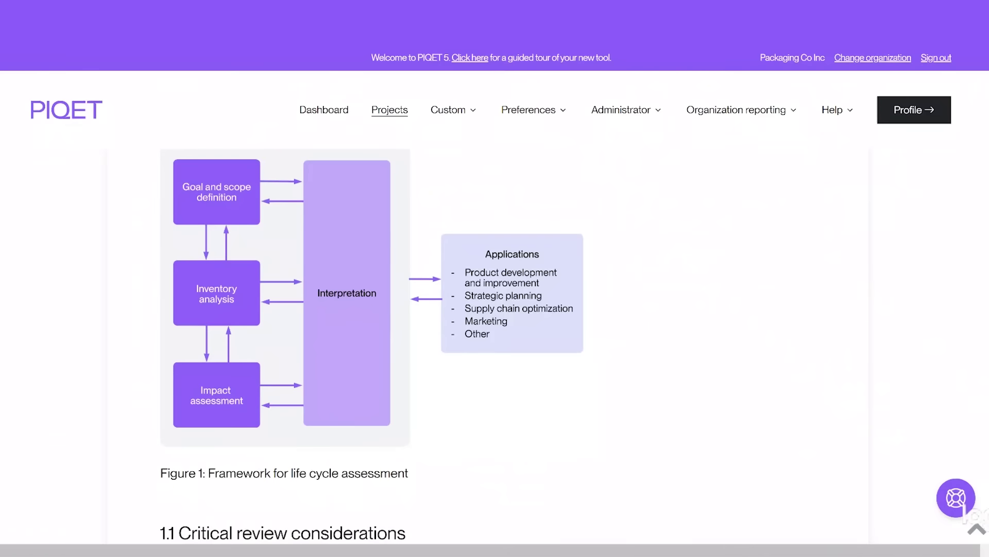
scroll(487, 335, "down", 9)
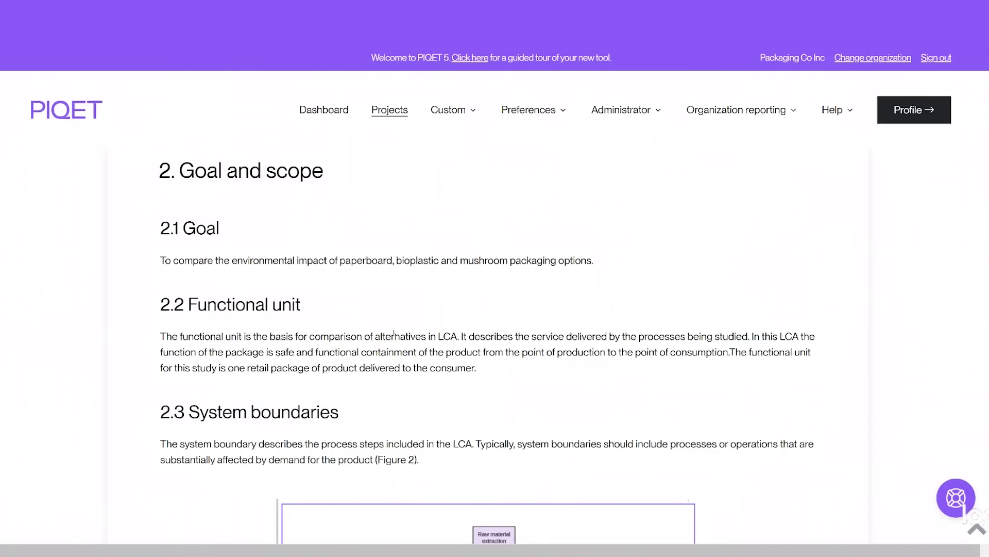
scroll(486, 389, "down", 10)
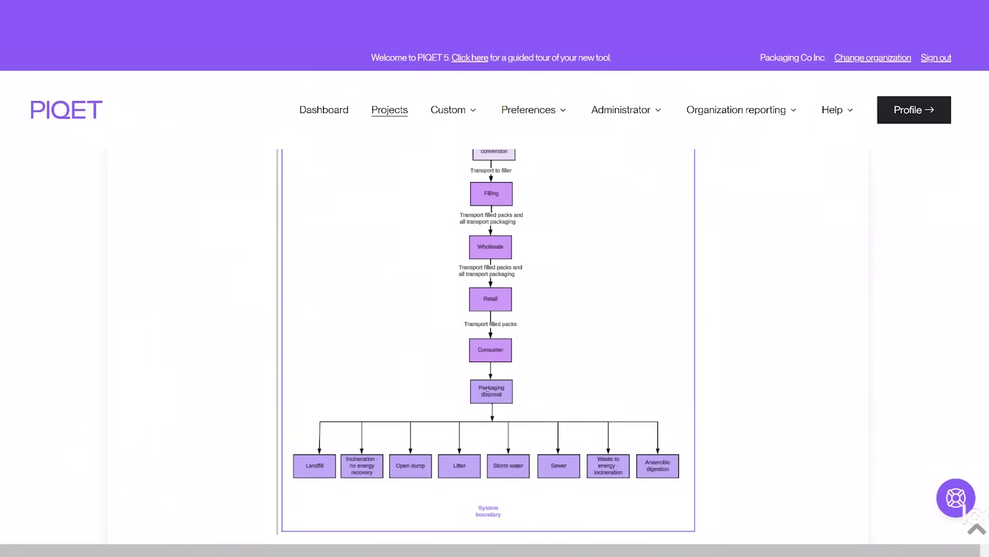
scroll(505, 349, "down", 5)
scroll(505, 349, "down", 1)
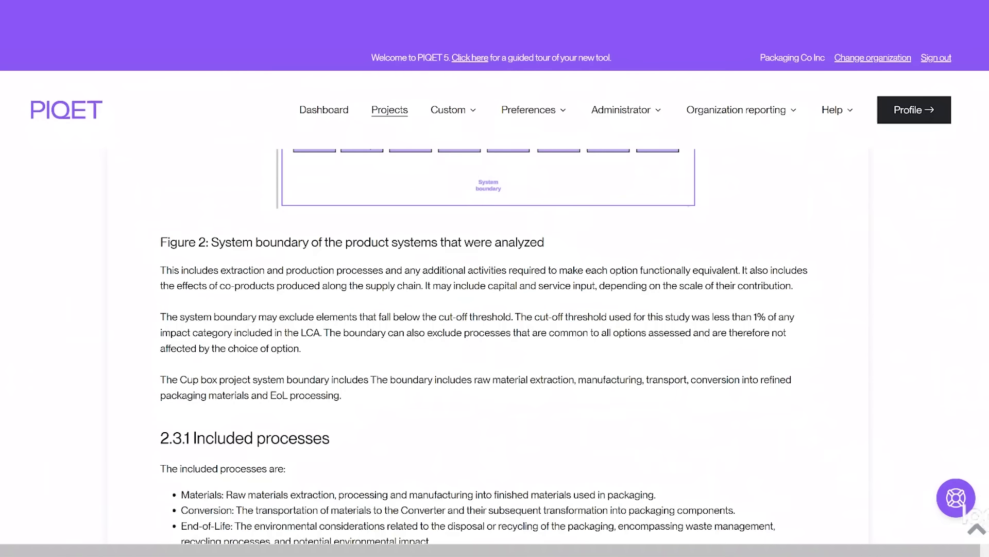
scroll(487, 345, "down", 20)
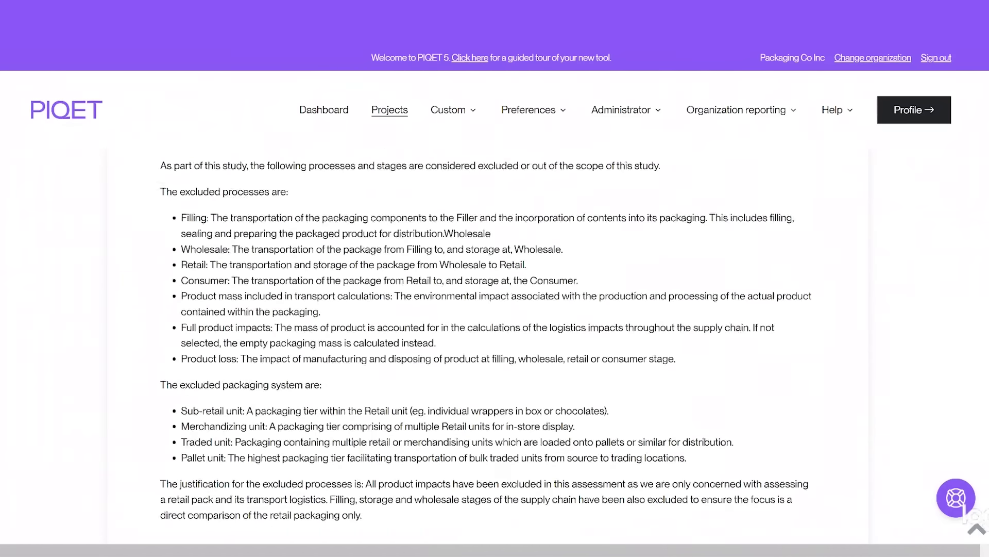
scroll(486, 345, "down", 5)
scroll(487, 345, "up", 10)
Step: Examine the report's impact indicator descriptions, data quality assessment framework, and the inventory and end-of-life data for Paperboard box
scroll(487, 346, "down", 11)
scroll(486, 345, "down", 15)
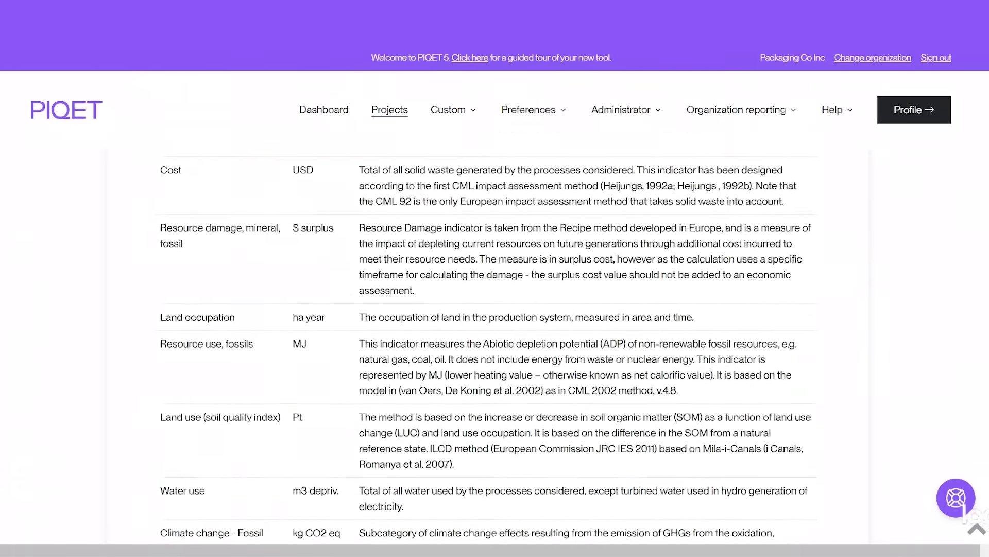
scroll(487, 345, "down", 10)
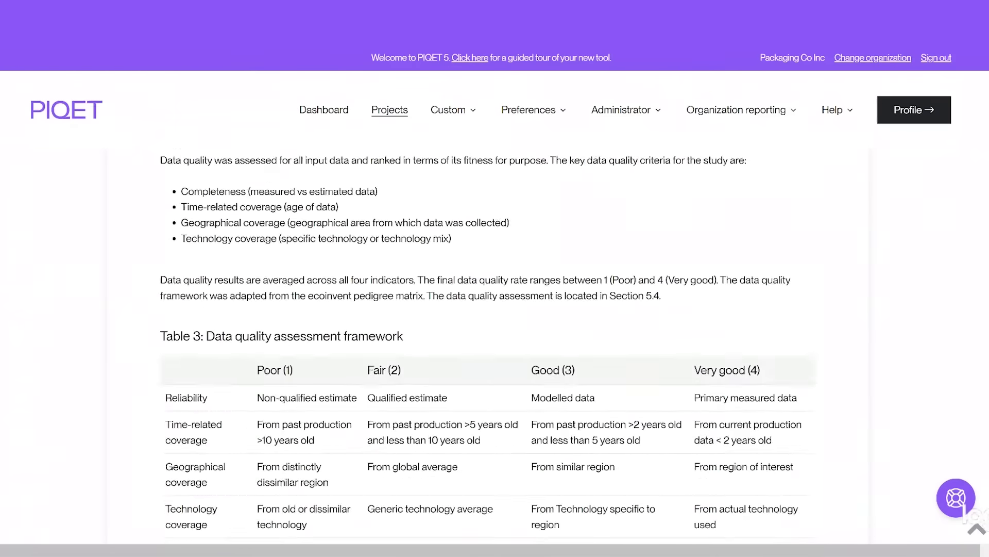
scroll(487, 345, "down", 3)
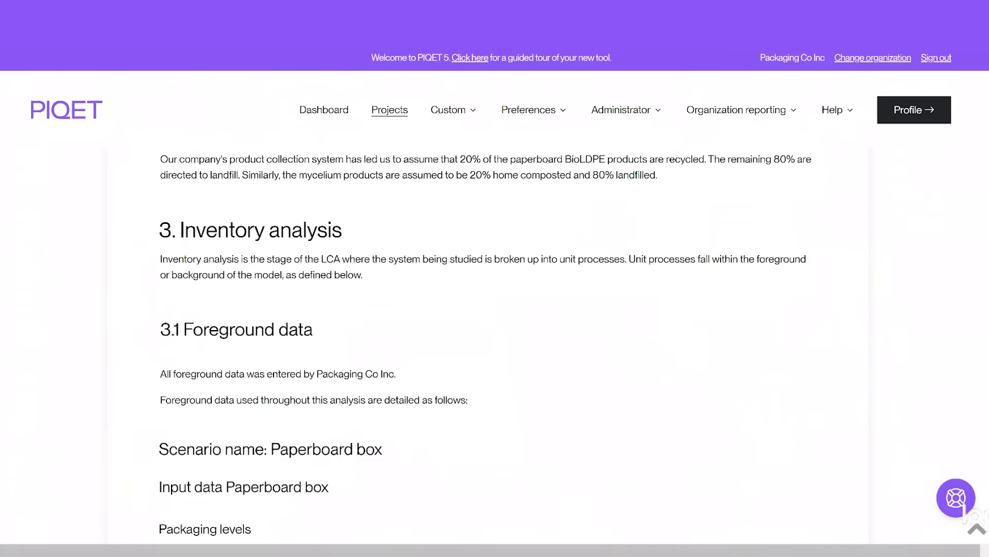
scroll(486, 345, "down", 20)
scroll(487, 346, "down", 2)
scroll(486, 345, "up", 6)
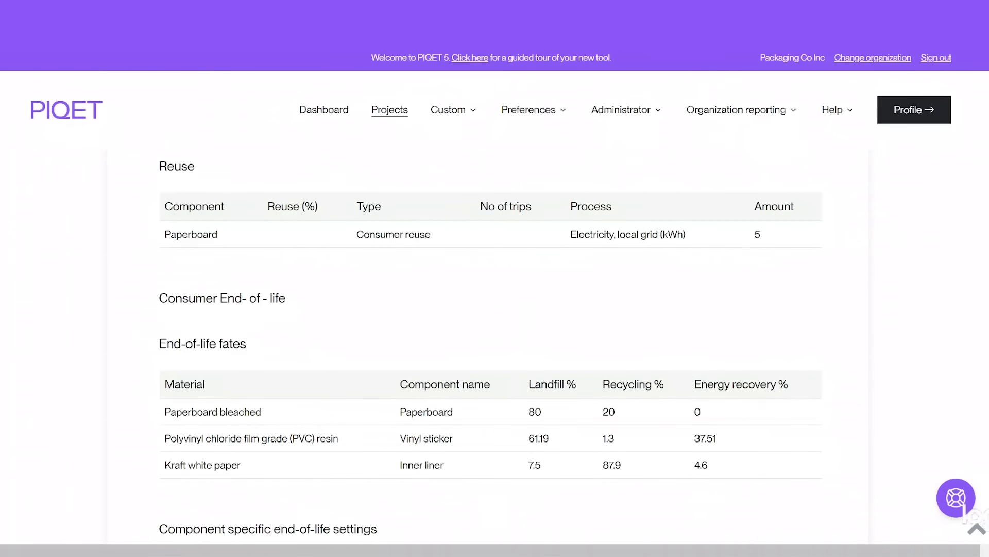
Step: Examine the report's climate change contributions by life cycle stage for the Paperboard, Myclellium and Bioplastic boxes, in both table and chart
scroll(487, 345, "down", 20)
scroll(487, 345, "down", 20)
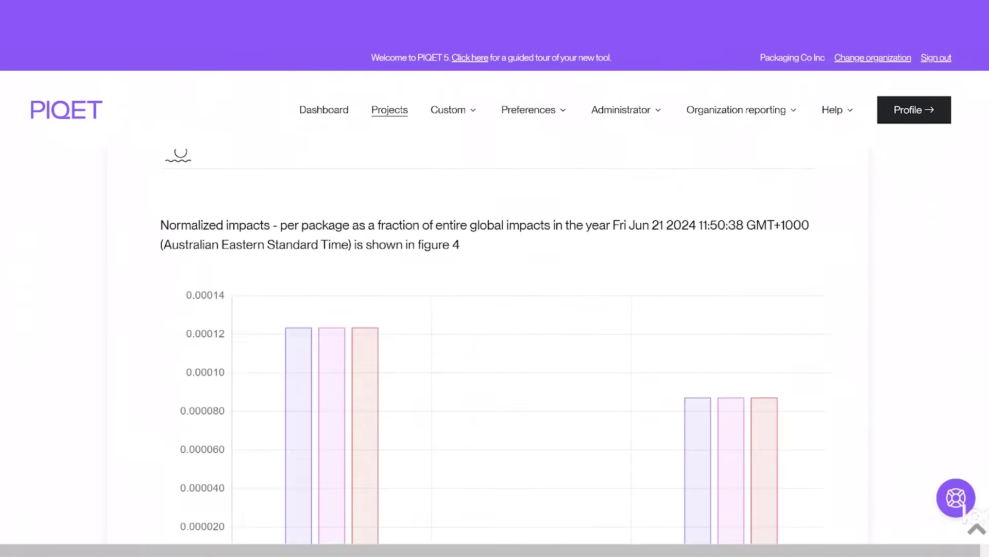
scroll(486, 345, "down", 15)
scroll(486, 345, "up", 12)
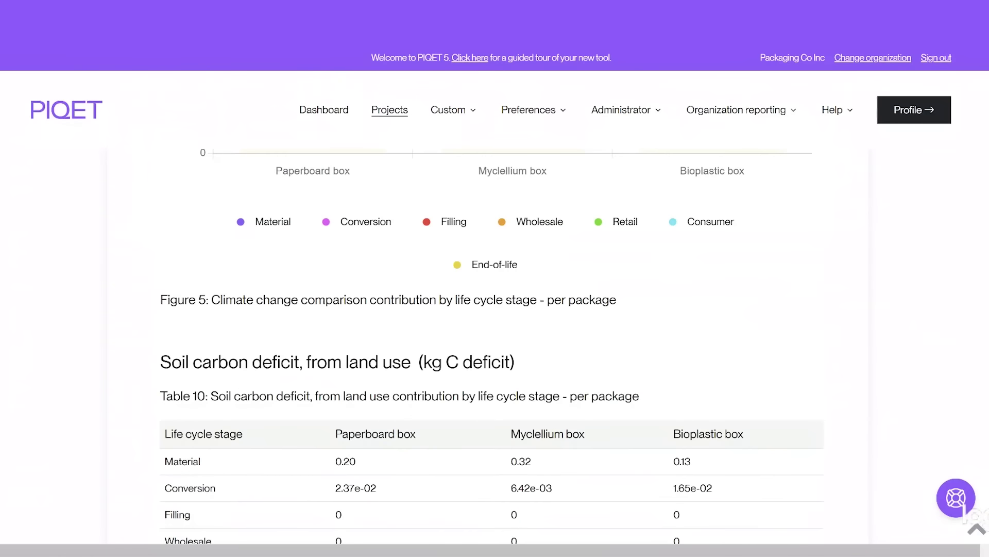
scroll(486, 346, "up", 10)
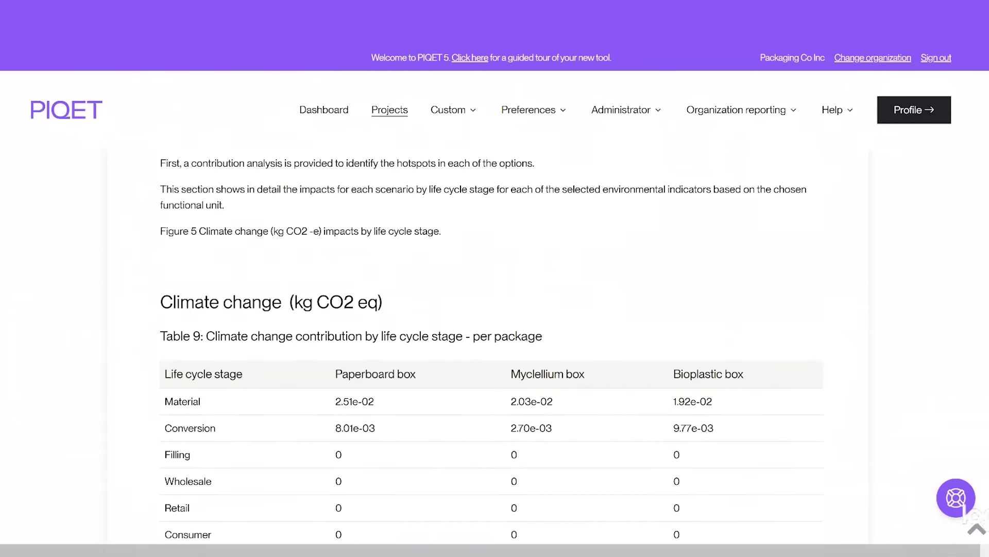
scroll(486, 345, "down", 2)
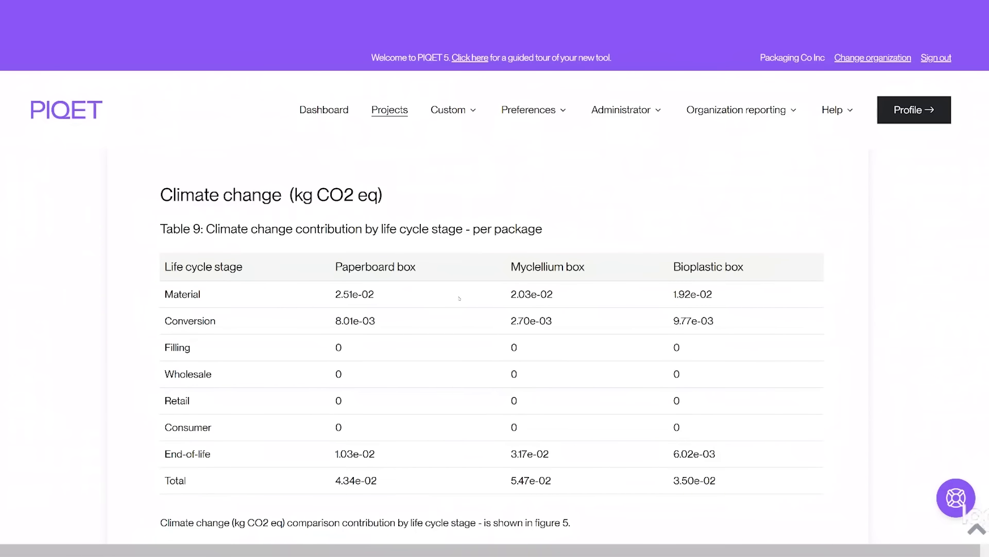
scroll(460, 298, "down", 9)
scroll(459, 298, "up", 2)
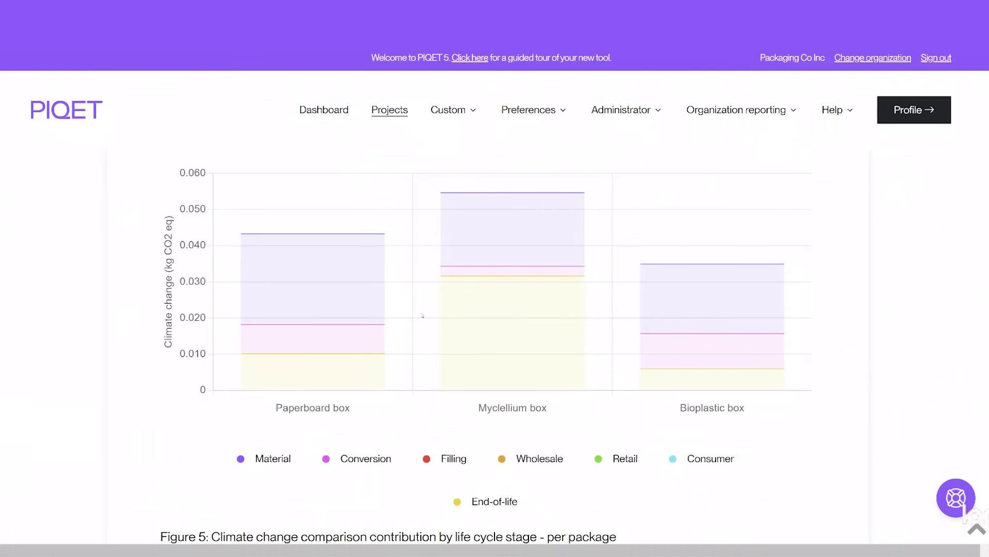
mouse_move(766, 316)
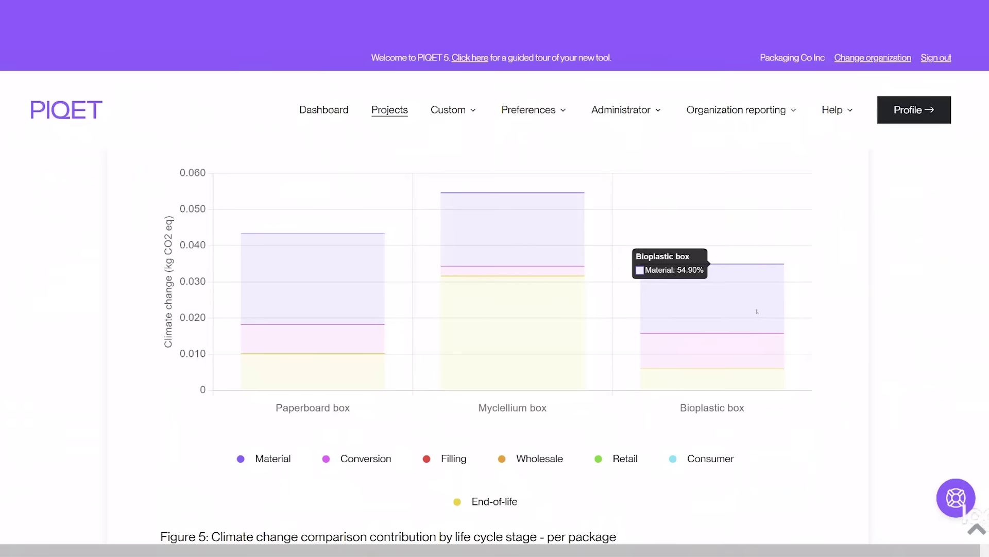
Step: Examine the report's soil carbon deficit contributions by life cycle stage, including the Bioplastic box's material share in the chart
scroll(757, 311, "down", 10)
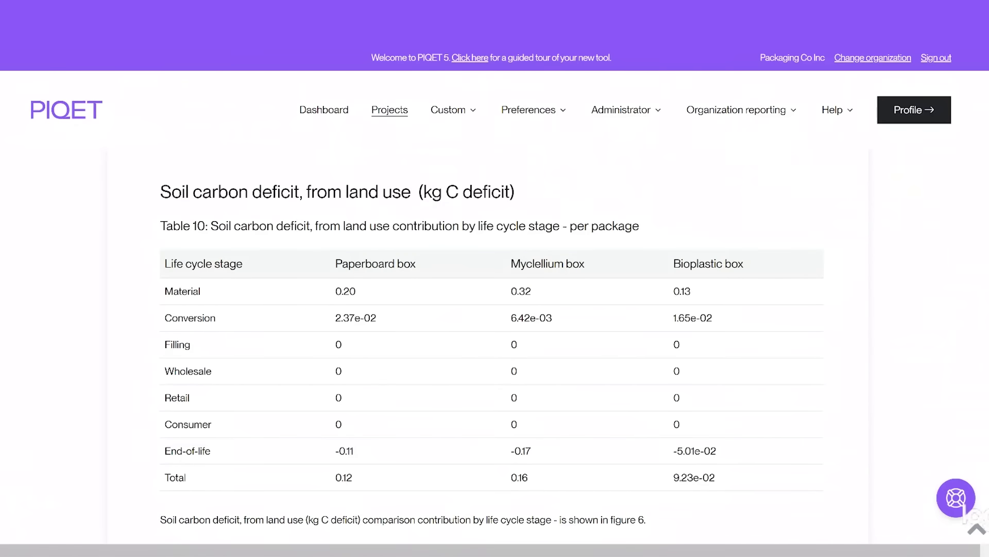
scroll(492, 340, "down", 2)
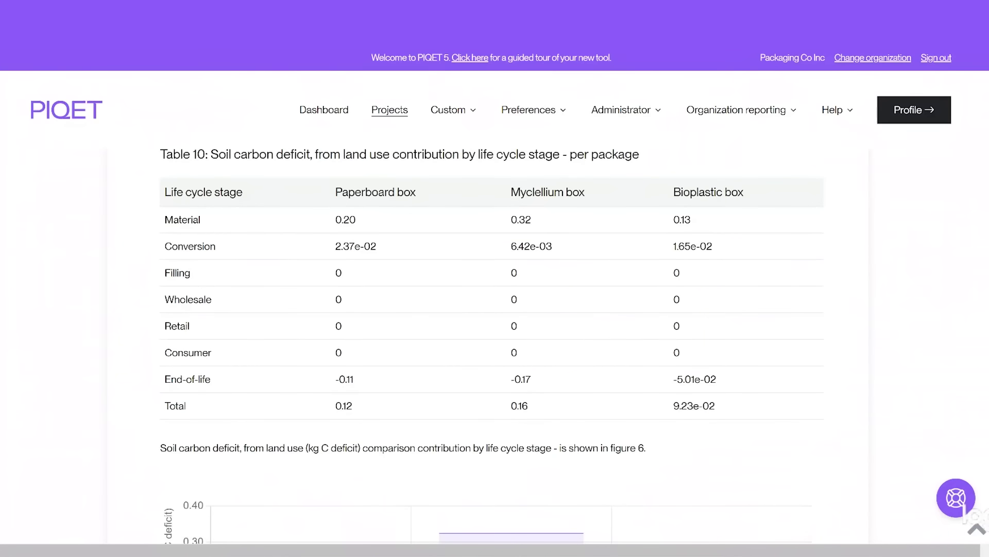
scroll(492, 340, "down", 8)
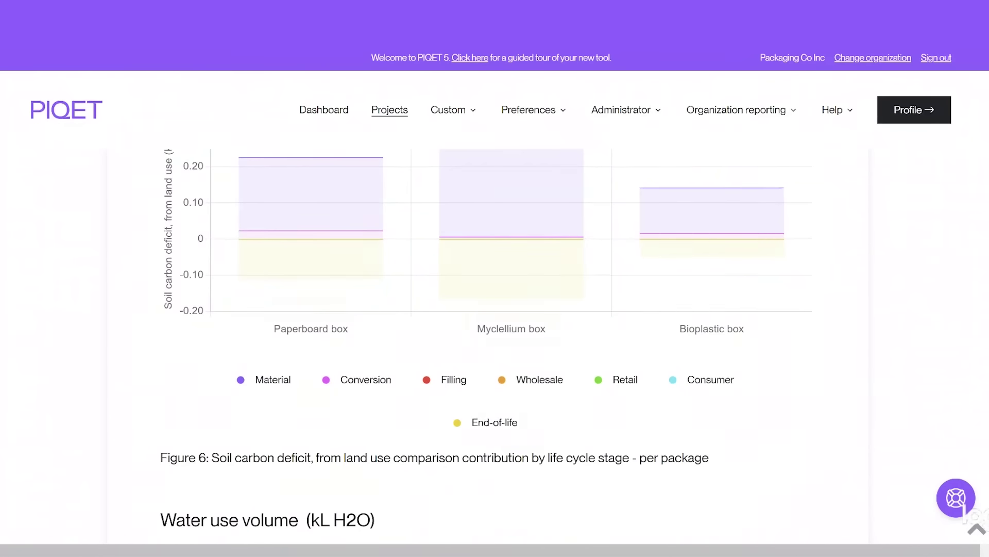
scroll(492, 340, "down", 1)
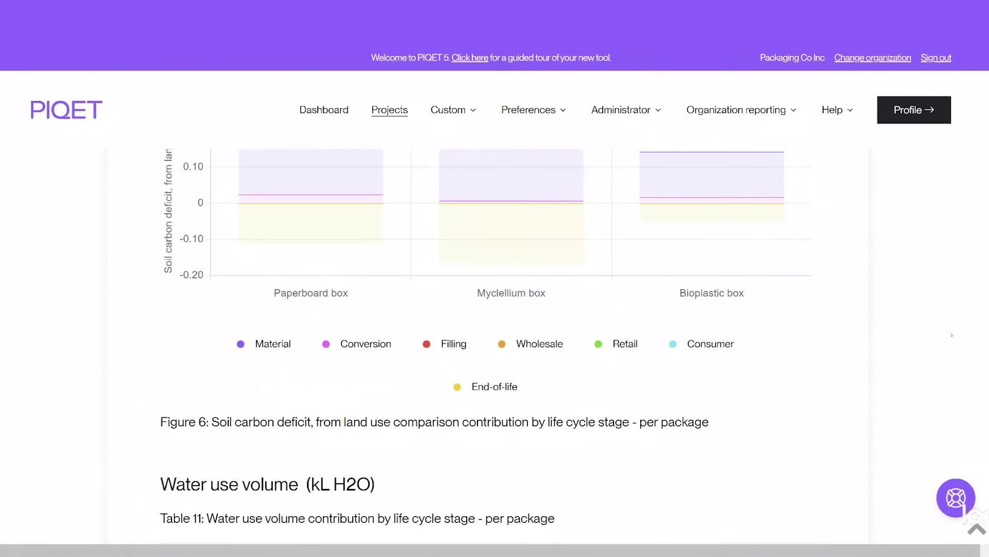
scroll(492, 340, "up", 3)
mouse_move(754, 332)
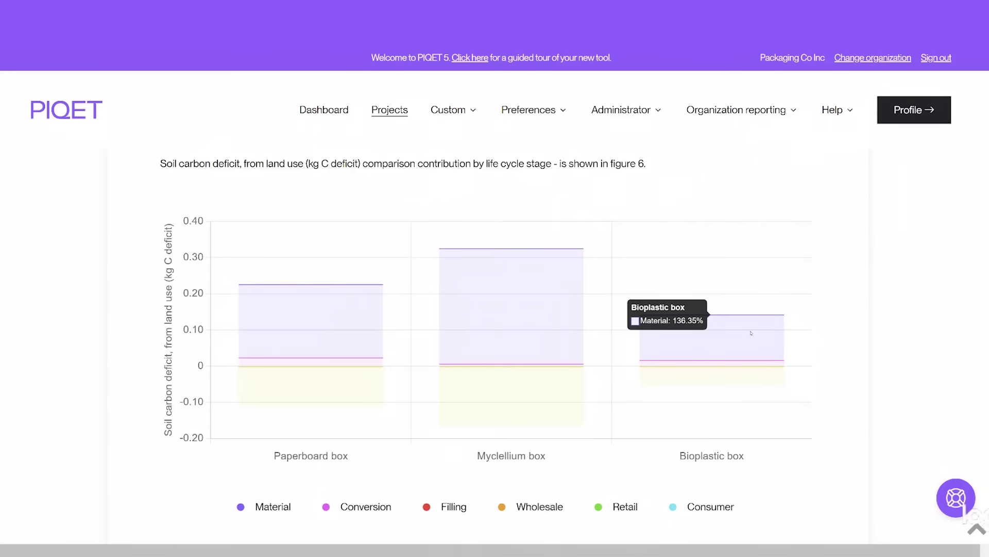
Step: Examine the report's water use volume contributions by life cycle stage in the table and comparison chart
scroll(751, 333, "down", 9)
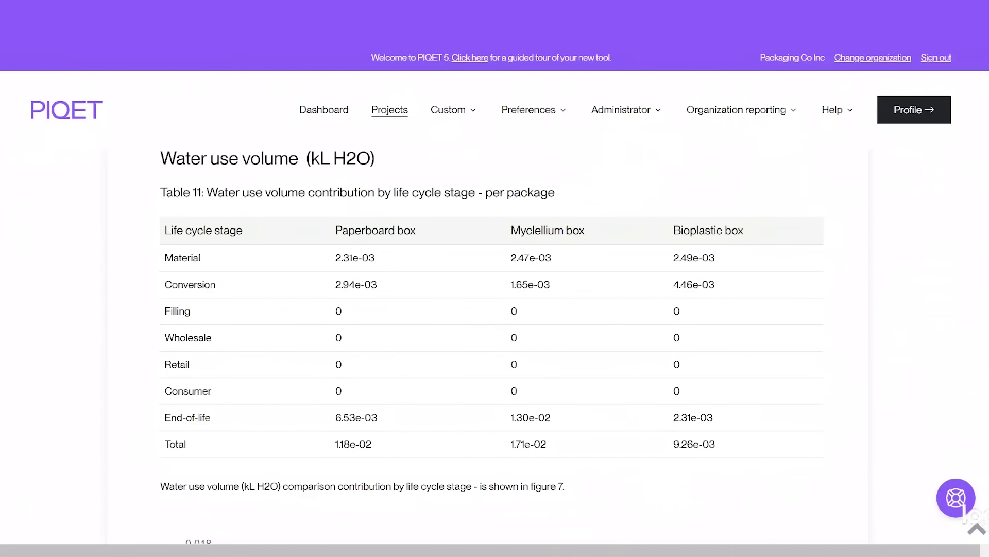
scroll(495, 340, "down", 5)
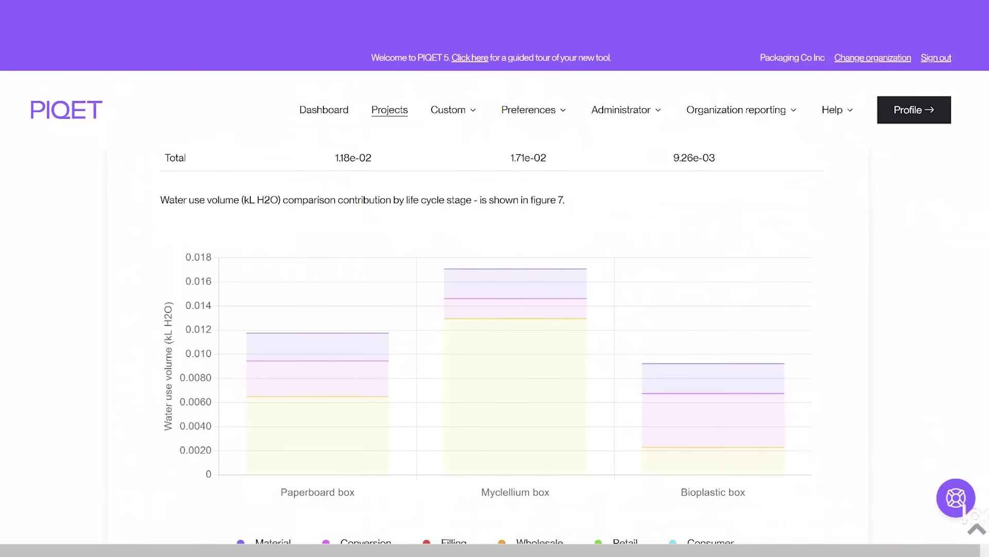
scroll(495, 340, "down", 2)
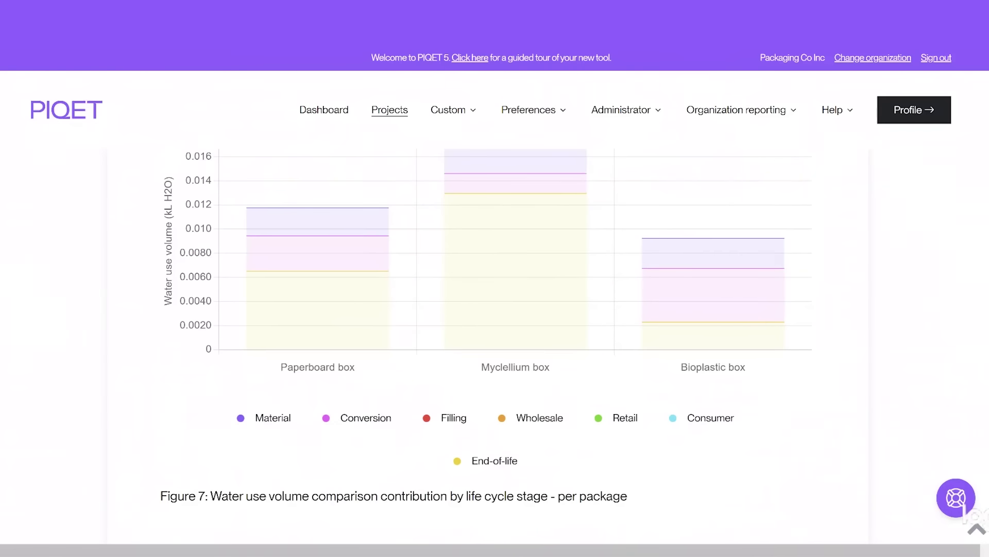
scroll(495, 340, "down", 1)
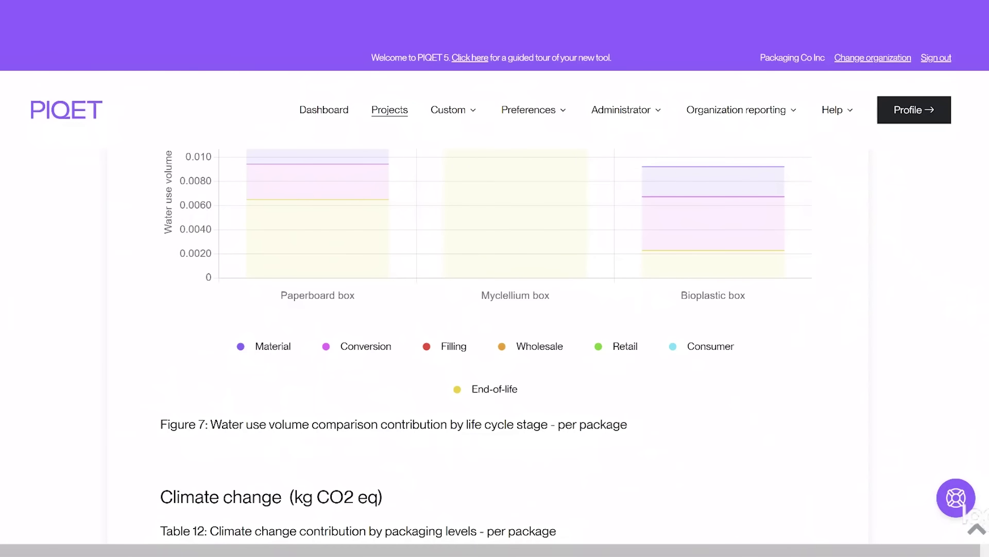
scroll(495, 340, "up", 3)
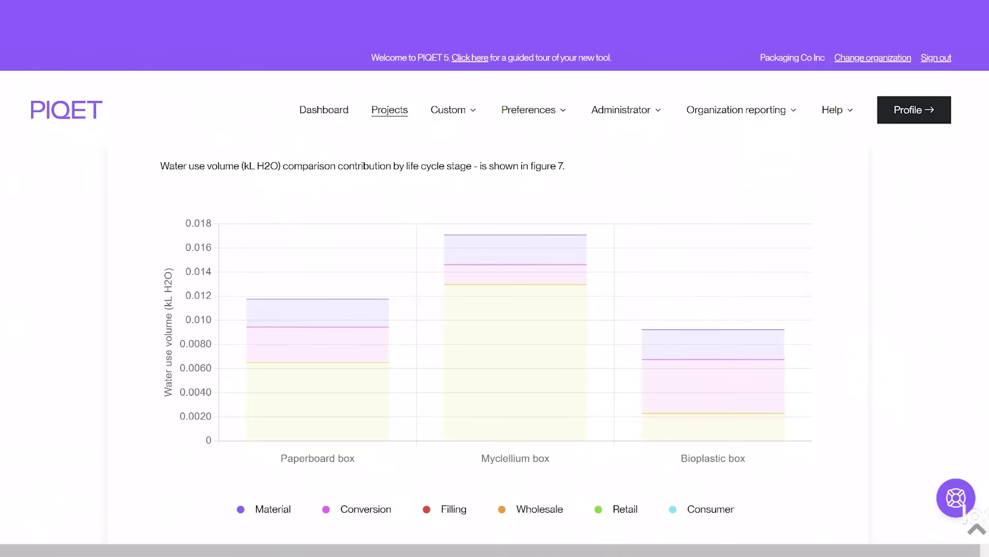
Step: Look through the report's contribution results by packaging level and packaging component, and the contribution analyses for each scenario
scroll(492, 345, "down", 12)
scroll(488, 347, "up", 3)
scroll(492, 345, "down", 15)
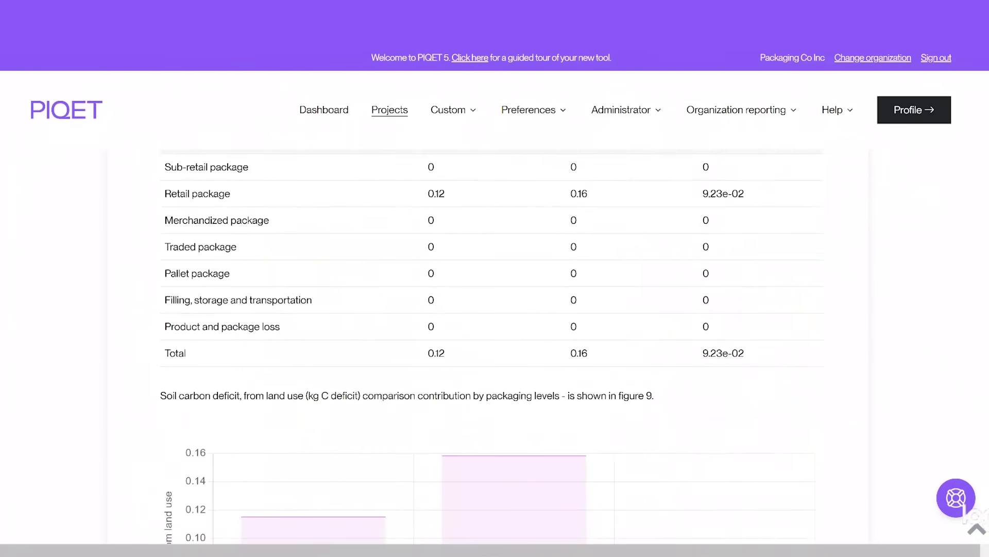
scroll(494, 346, "down", 20)
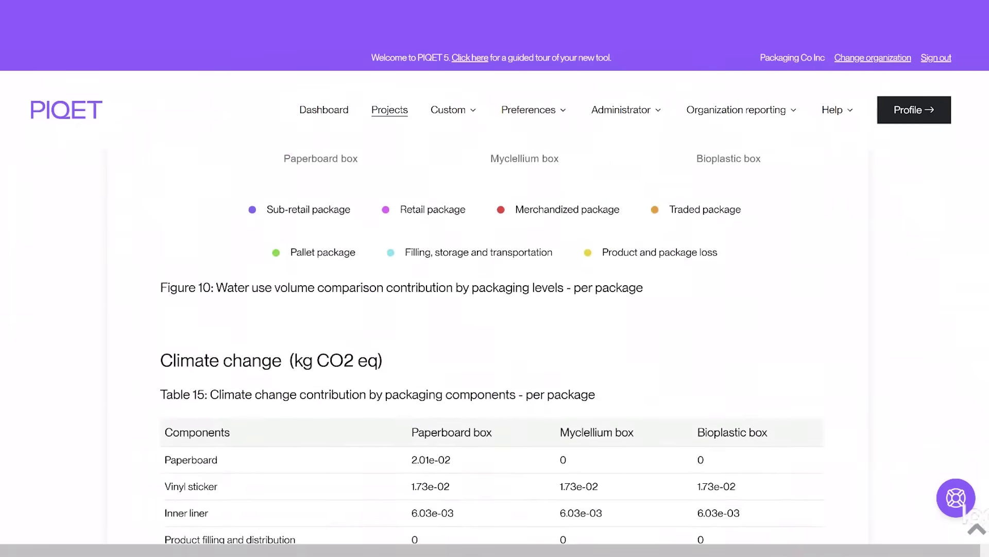
scroll(495, 345, "down", 15)
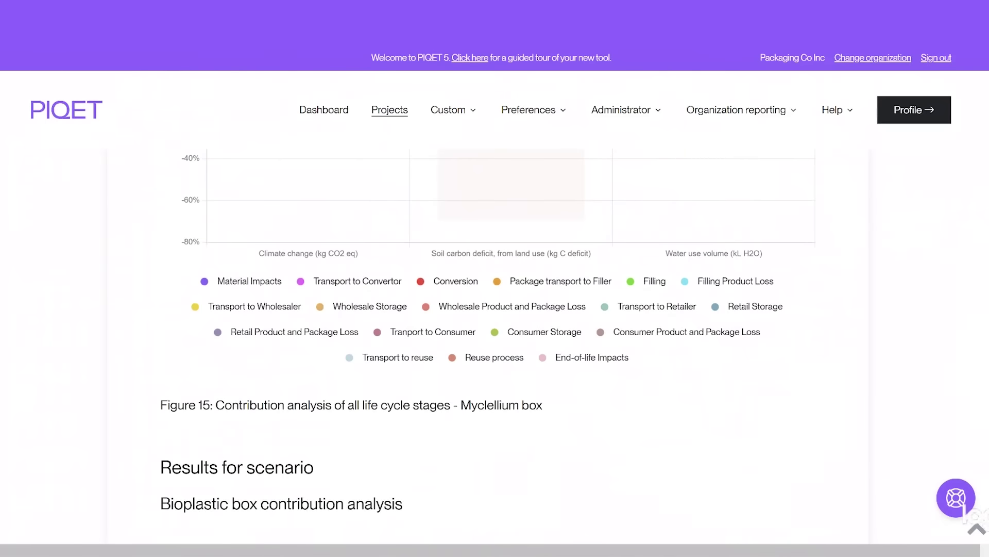
Step: Examine the sensitivity analysis summary and results, focusing on the no-recycled-content variation from Paperboard box and its soil carbon deficit
scroll(495, 345, "down", 15)
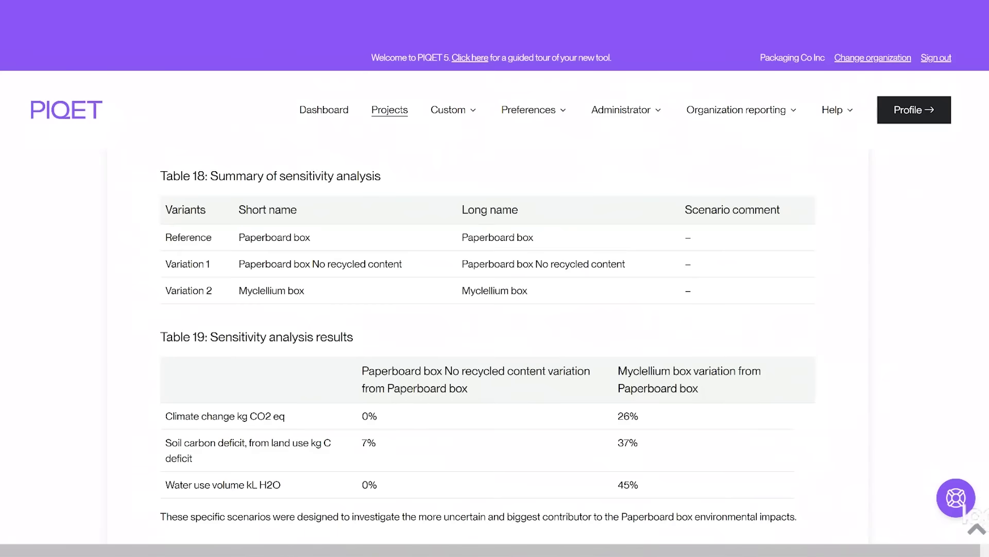
scroll(495, 345, "up", 15)
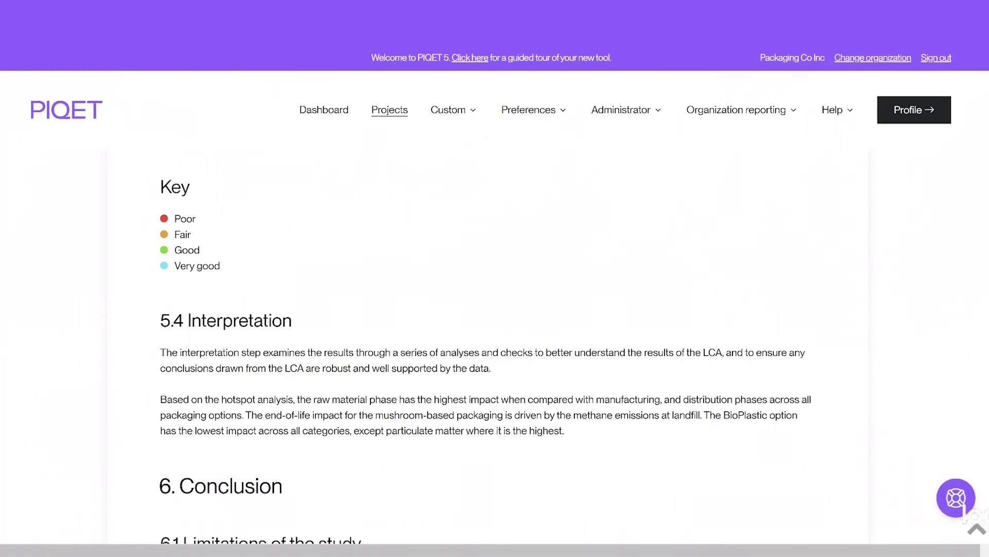
scroll(494, 345, "up", 3)
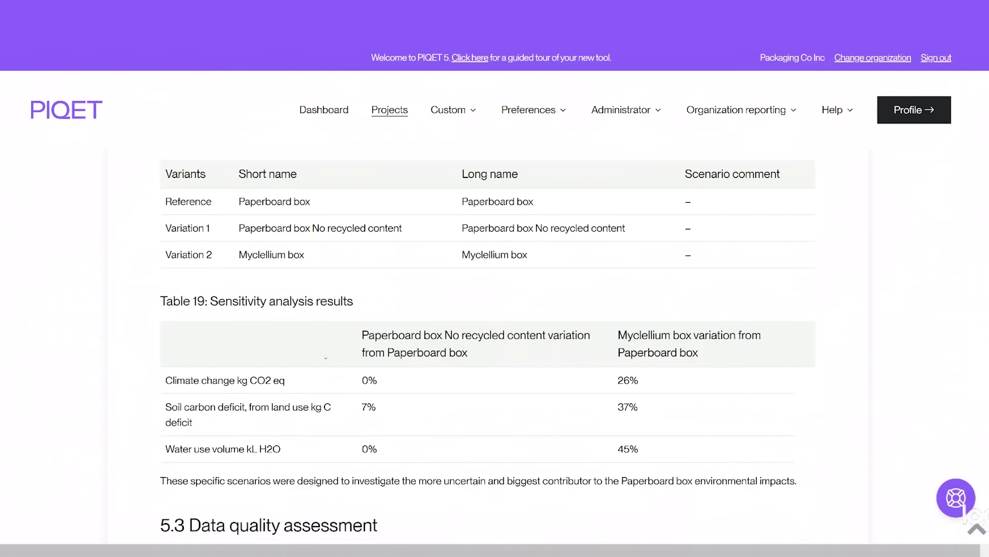
left_click_drag(374, 335, 447, 353)
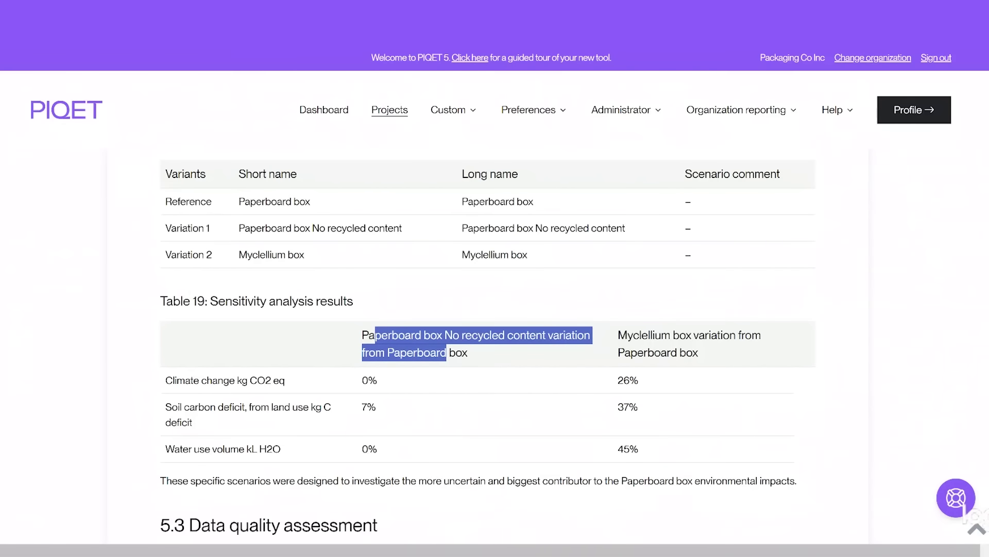
left_click_drag(446, 353, 439, 352)
left_click_drag(291, 406, 367, 408)
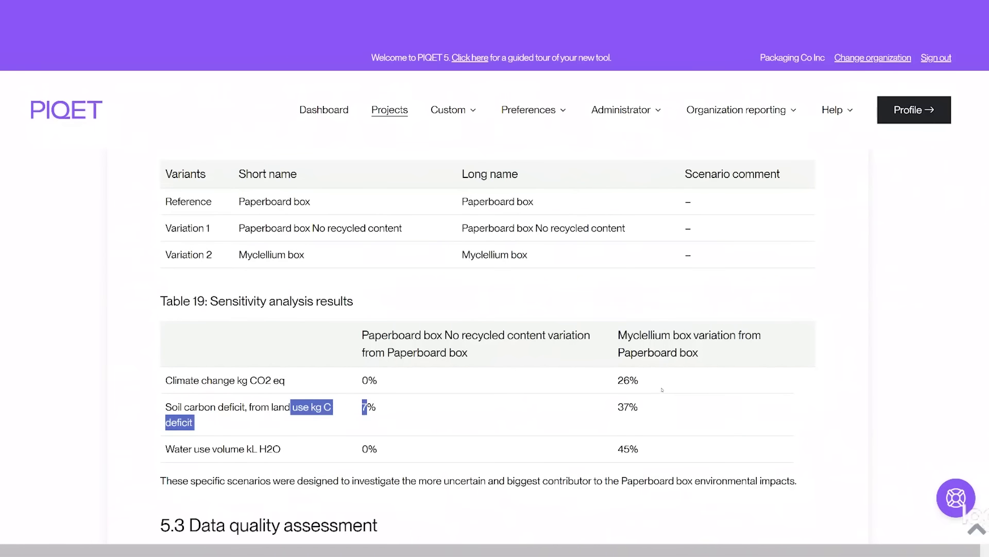
Step: Review the report's data quality assessment table, its rating key and the interpretation section
scroll(658, 419, "down", 2)
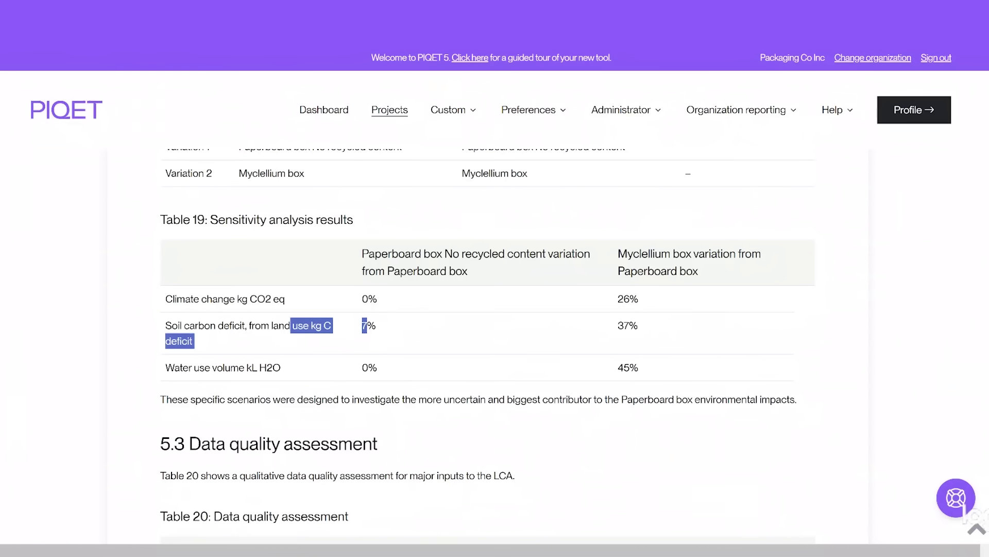
scroll(488, 340, "down", 8)
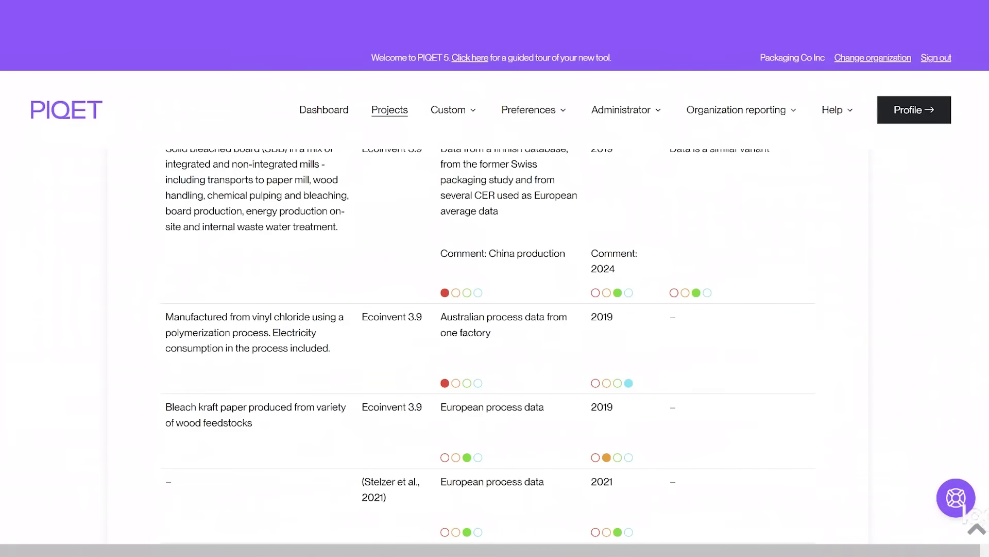
scroll(487, 346, "down", 1)
scroll(488, 340, "down", 20)
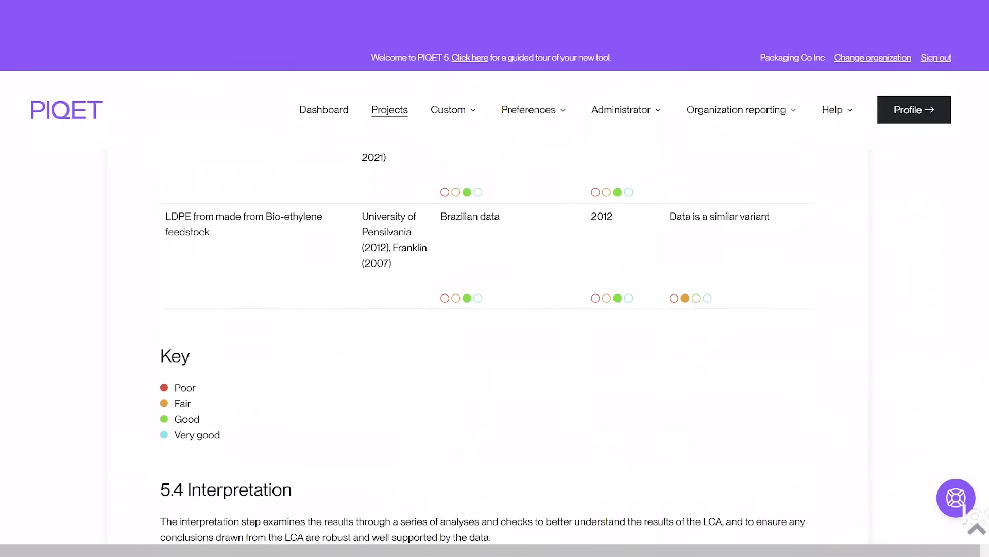
scroll(488, 340, "up", 3)
scroll(488, 340, "down", 4)
scroll(488, 340, "up", 6)
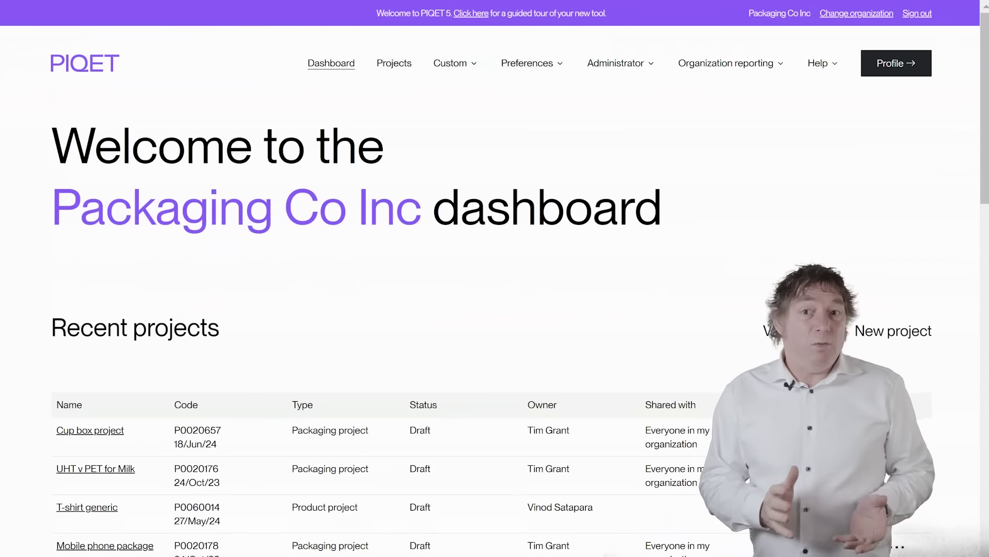
Step: Start a new project of type Product, entering Coffee as both the product name and the name used in the report
left_click(884, 333)
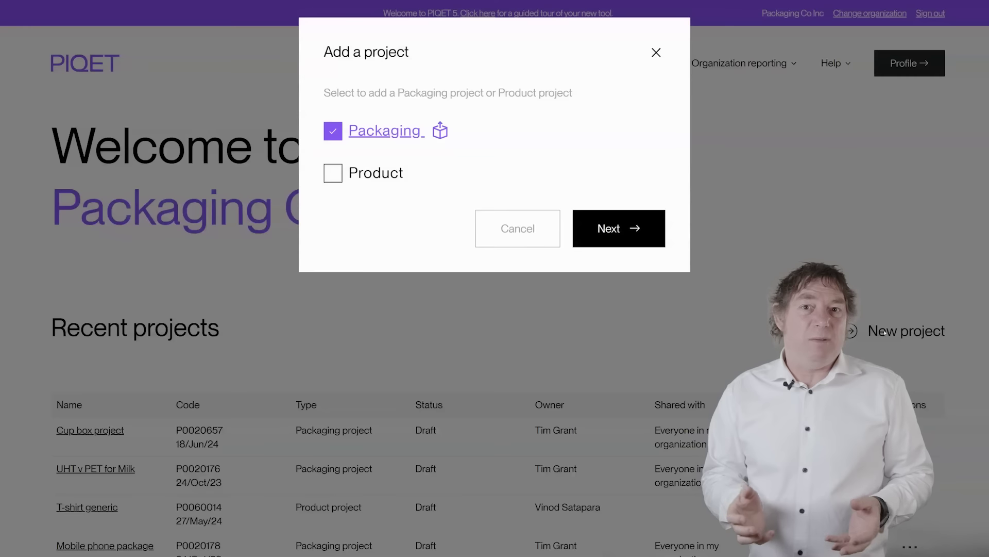
left_click(333, 174)
left_click(599, 231)
left_click(259, 106)
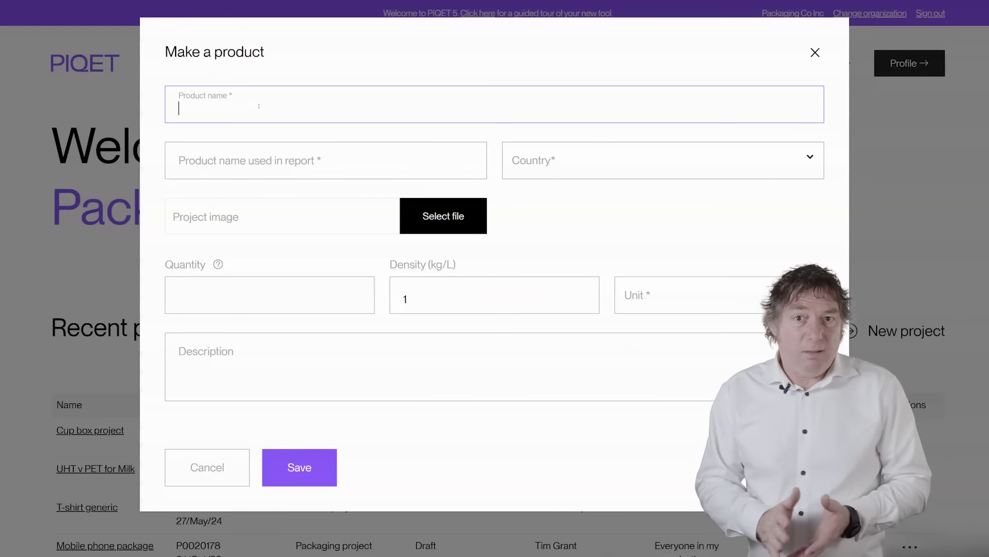
type("Coffee")
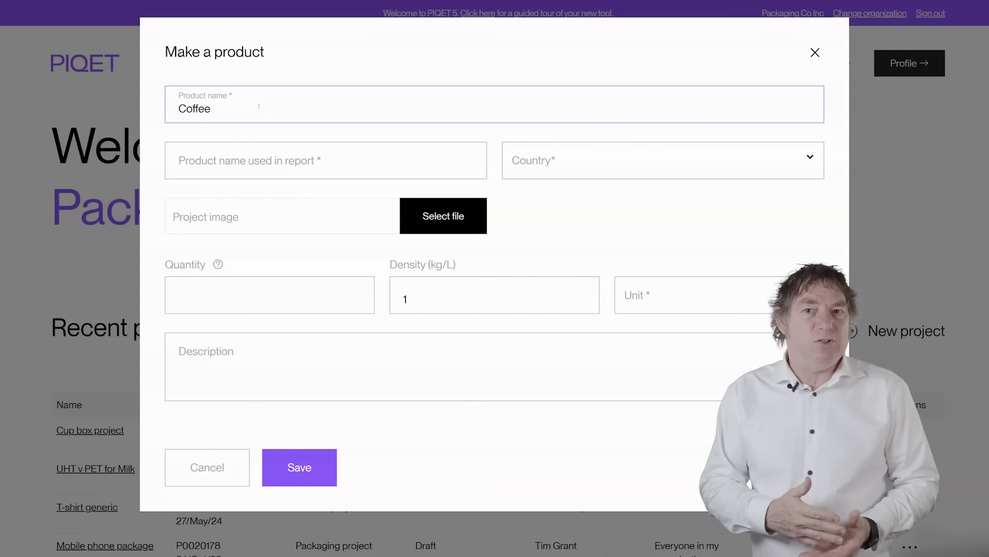
key("Tab")
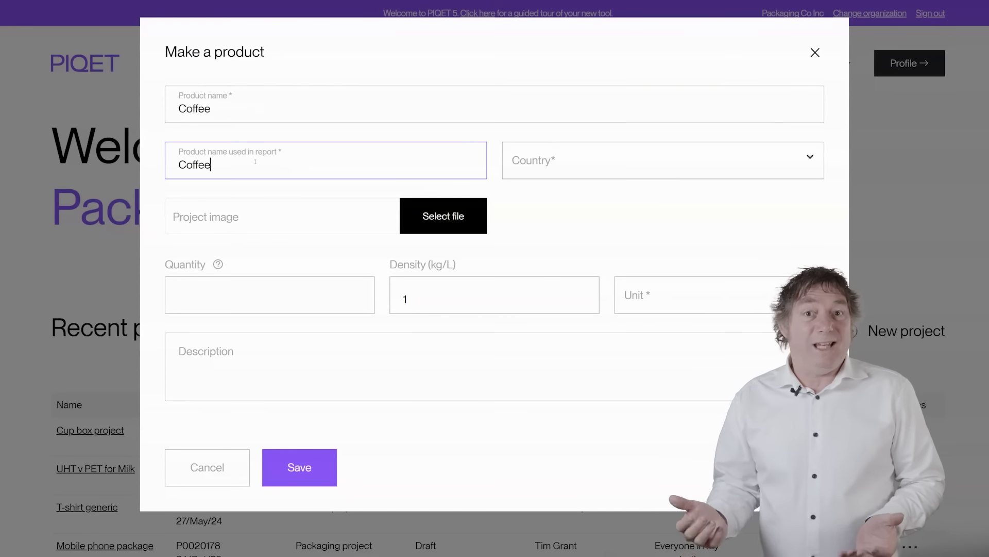
Step: Set the Coffee product's country to United Kingdom and its quantity to 1000
left_click(569, 167)
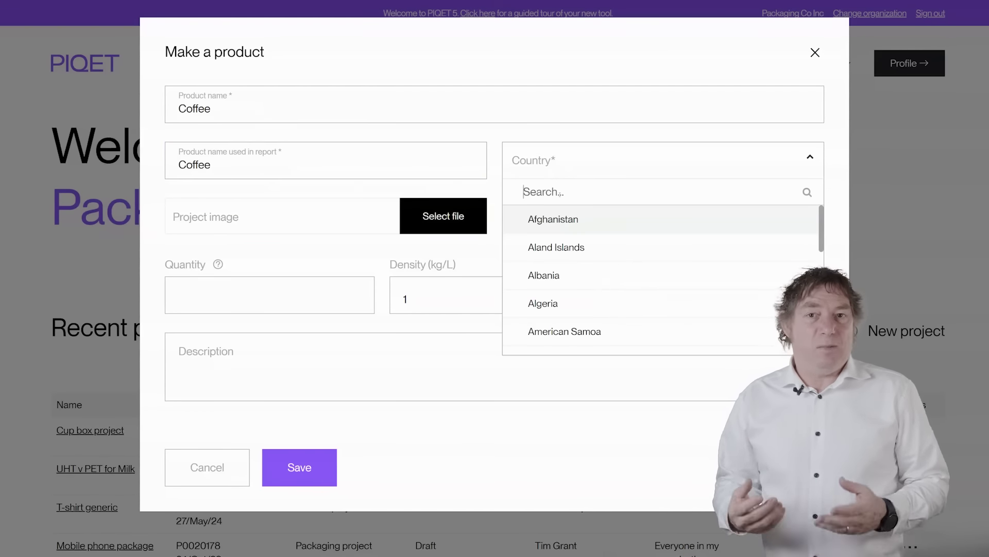
type("unit")
key("Down")
key("Return")
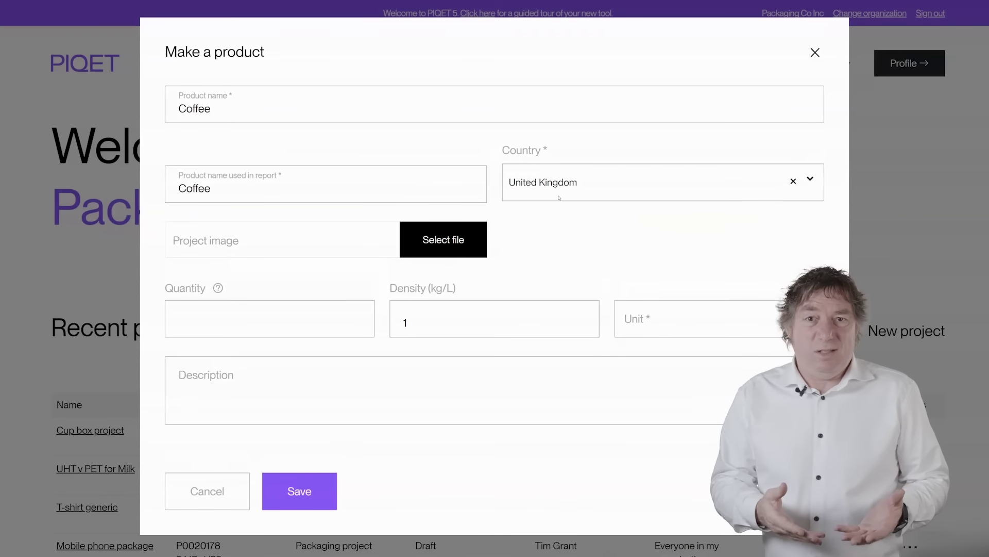
left_click(360, 314)
type("1000")
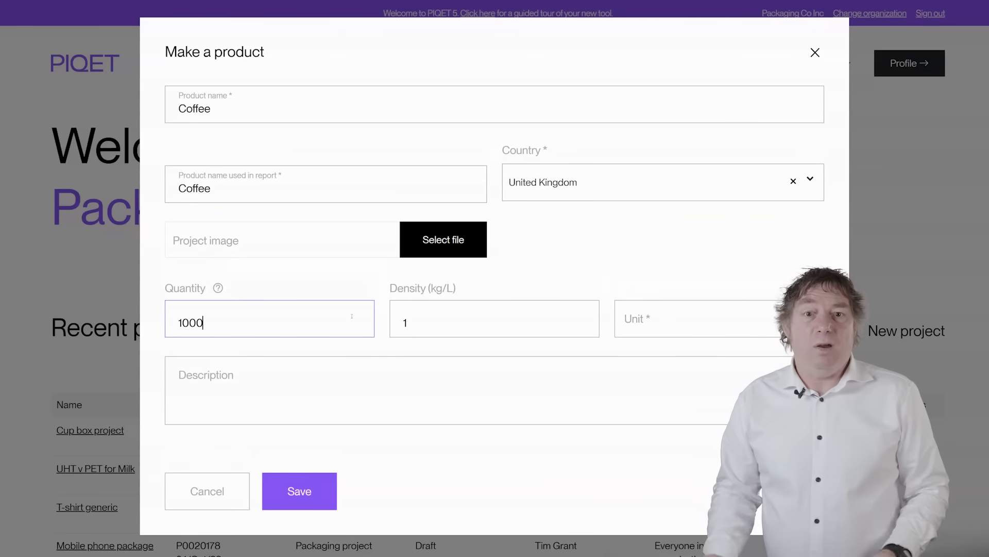
Step: Set the Coffee product's unit to g and save the product
left_click(645, 328)
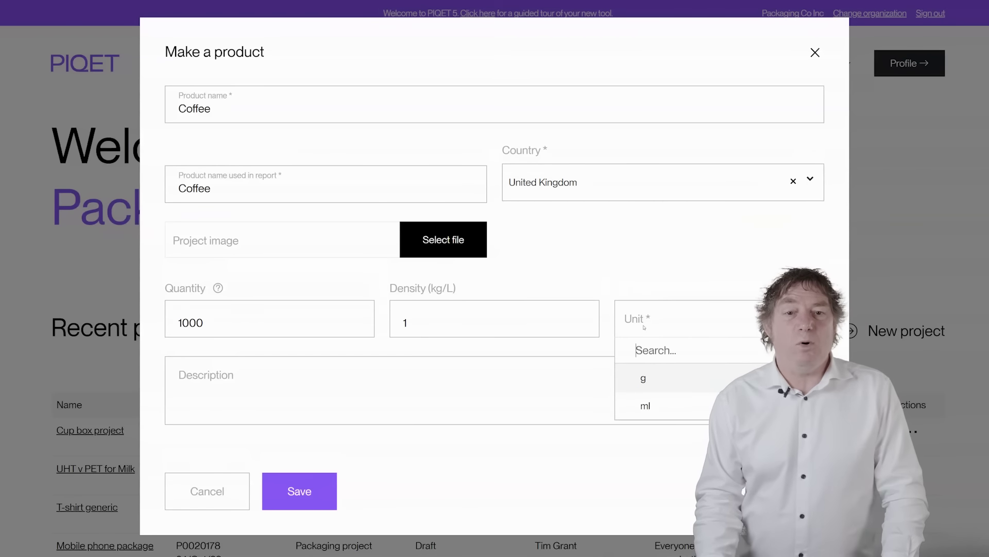
left_click(644, 378)
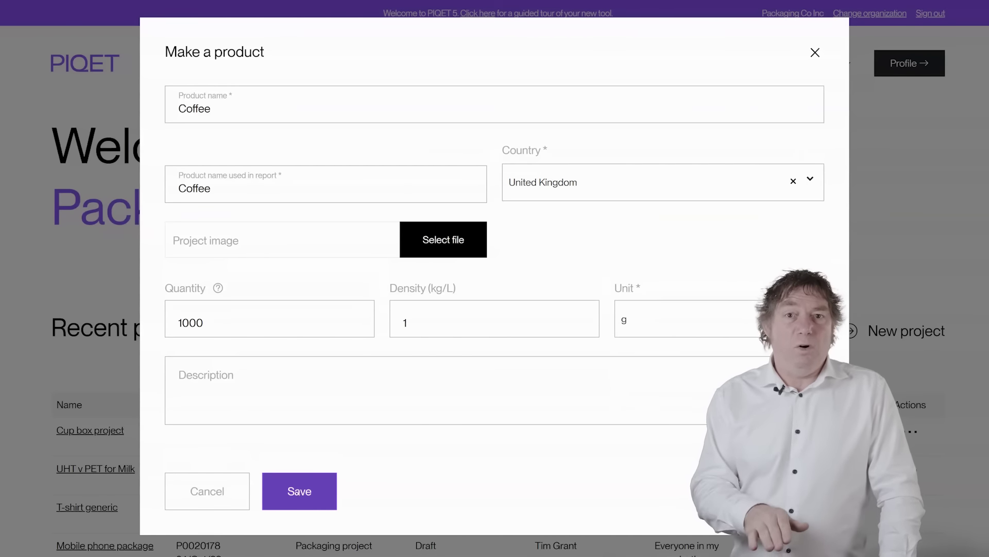
left_click(299, 491)
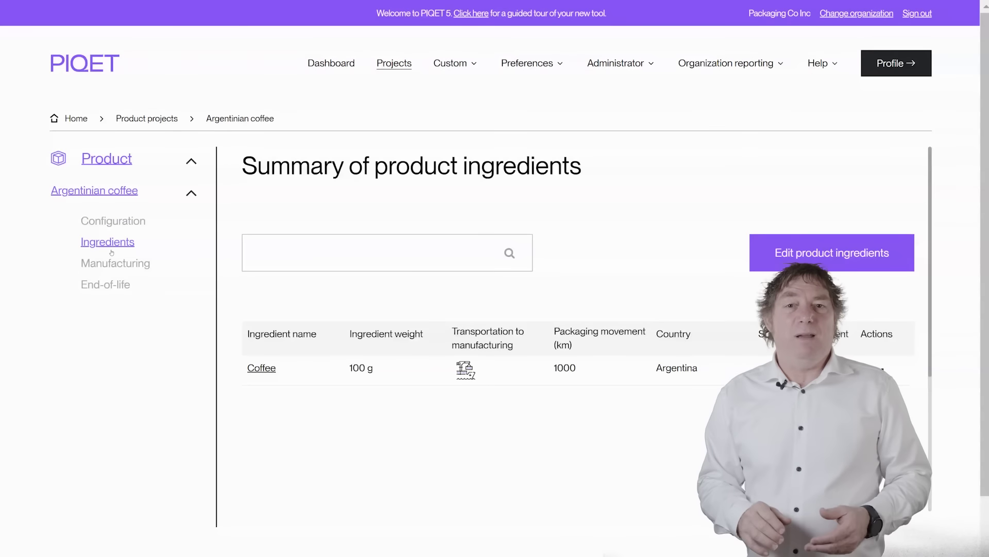
Step: Review the Argentinian coffee's ingredient, transport and manufacturing process entries, closing the form without saving
left_click(822, 254)
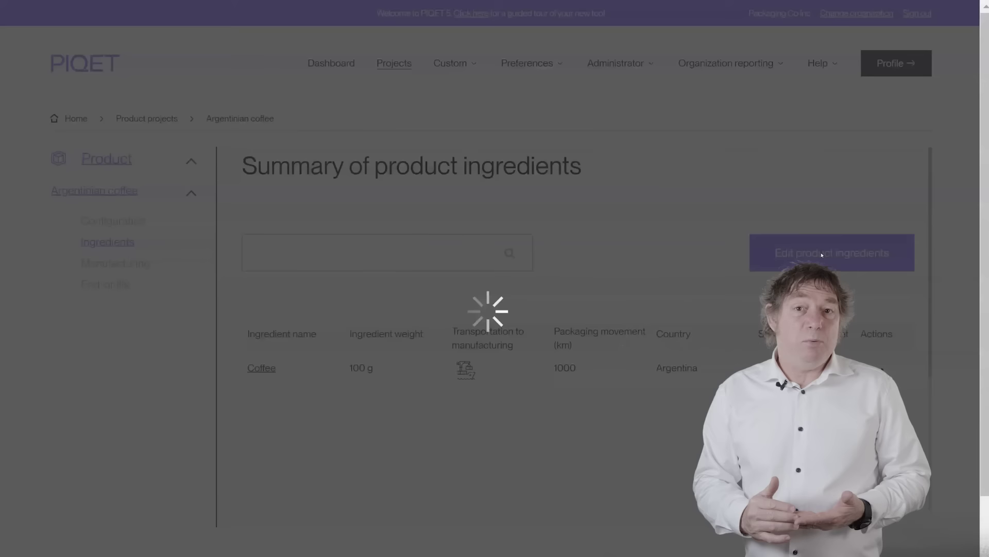
scroll(474, 134, "down", 7)
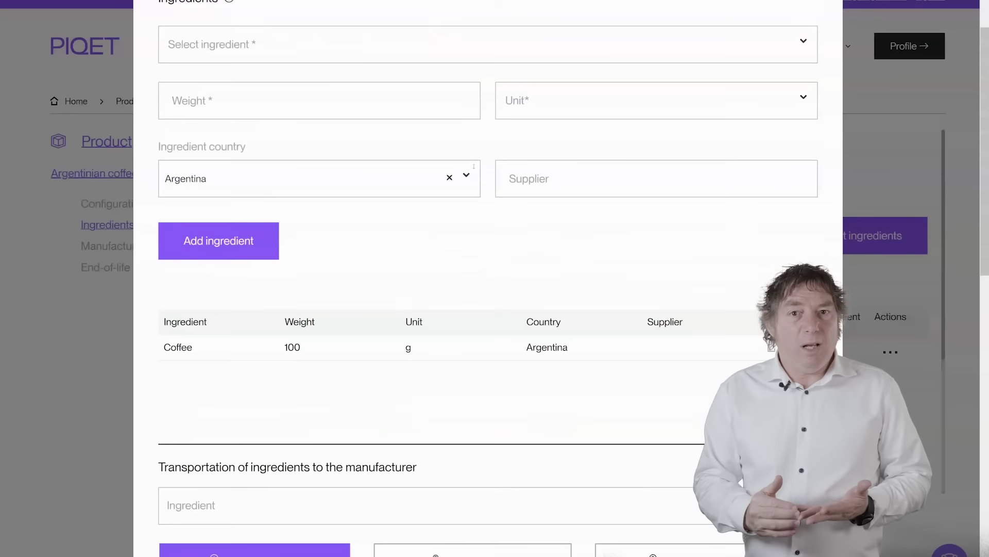
scroll(473, 134, "down", 10)
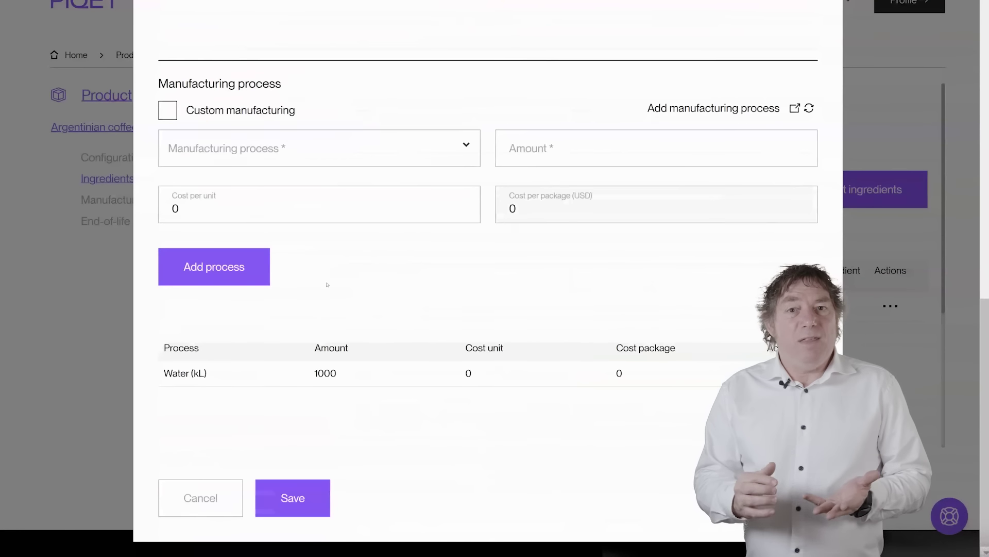
left_click(200, 497)
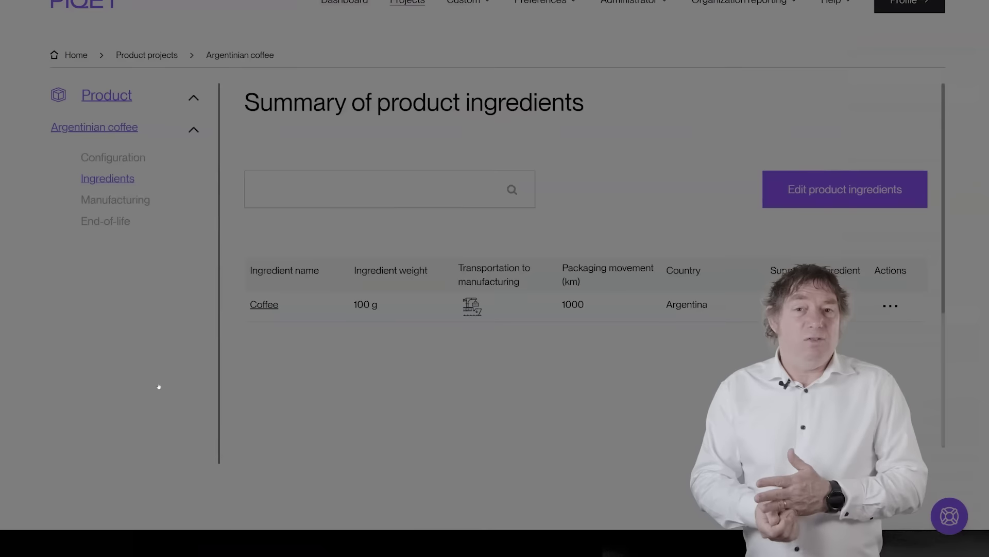
Step: Review the Argentinian coffee's Sale to secondary market end-of-life entry and save it unchanged
left_click(116, 230)
left_click(126, 252)
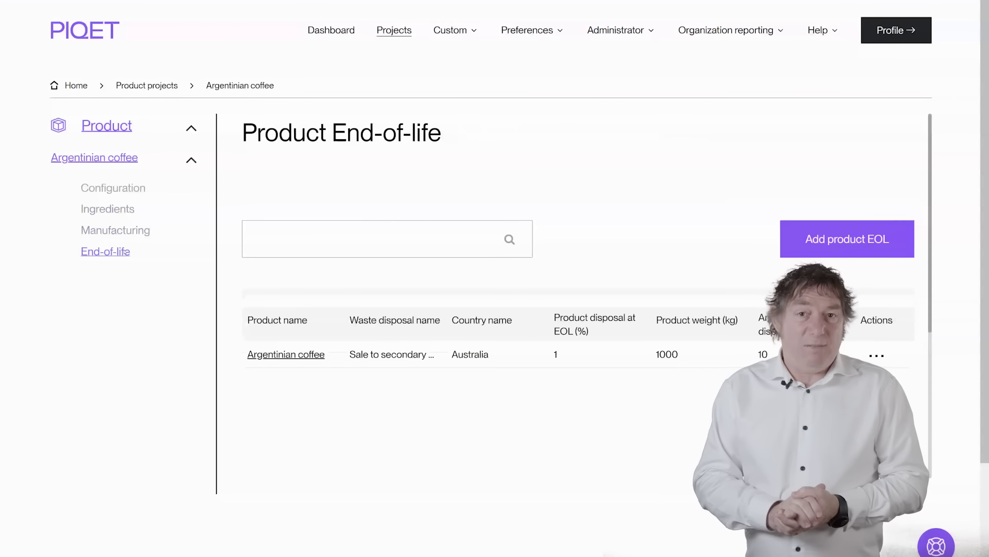
double_click(299, 354)
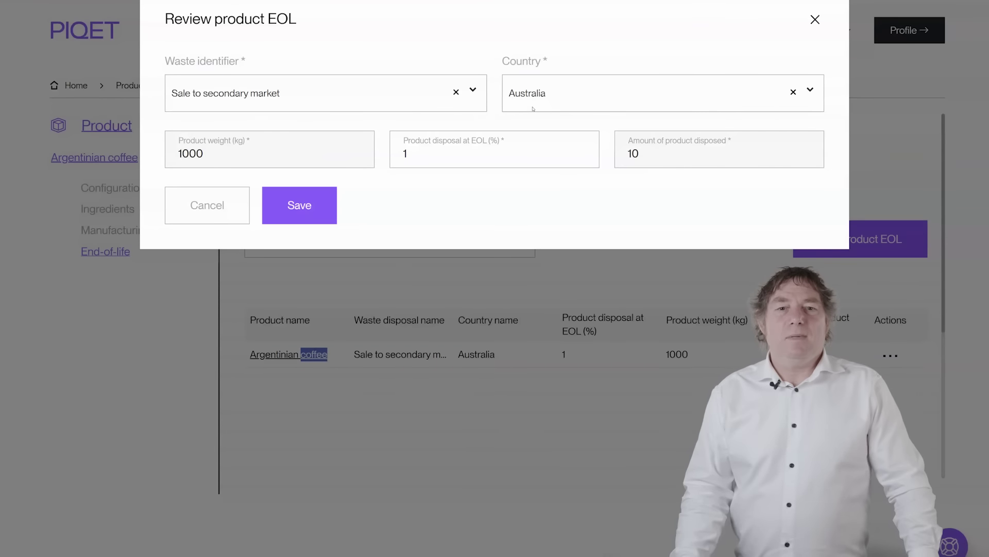
left_click(317, 215)
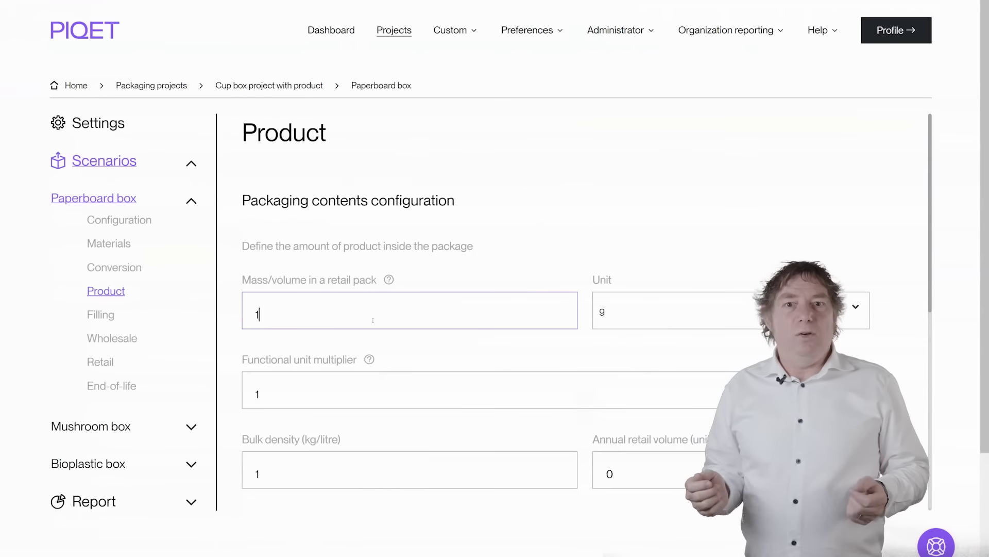
Step: Submit the Paperboard box's contents configuration with a retail pack mass of 100 g and an annual retail volume of 2000 units
type("00")
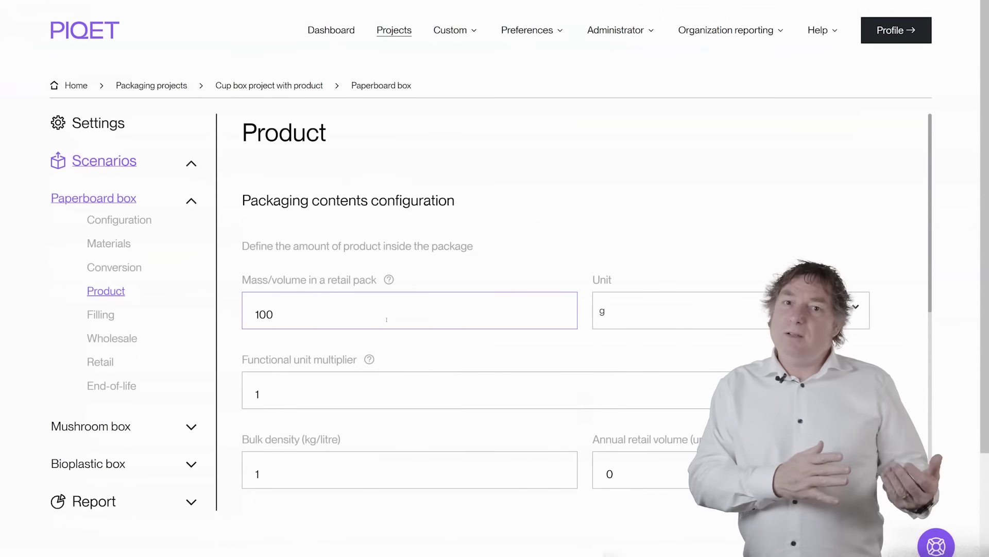
left_click(335, 390)
scroll(334, 388, "down", 3)
double_click(638, 318)
type("2000")
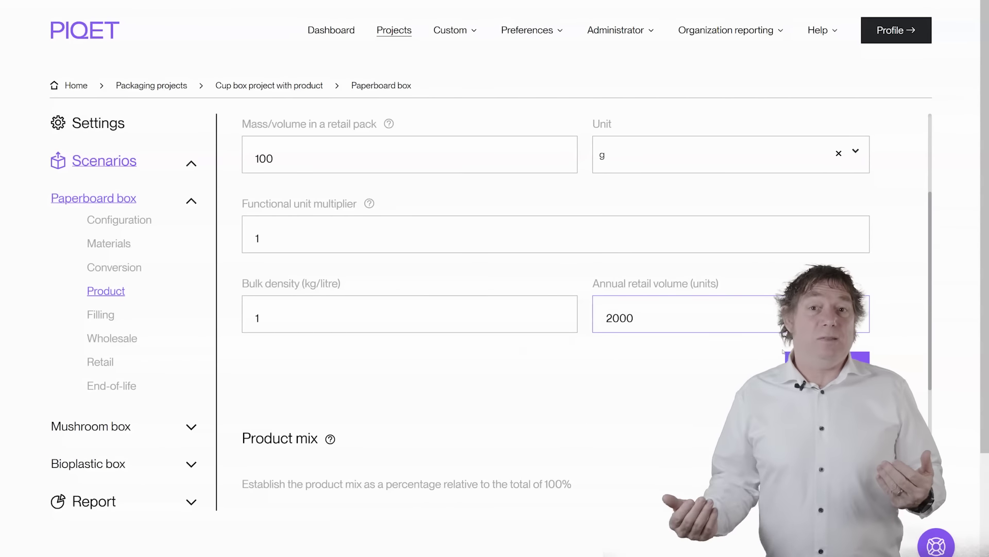
left_click(785, 354)
Step: Add Coffee to the Paperboard box's product mix with a ratio of 60%
scroll(539, 442, "down", 4)
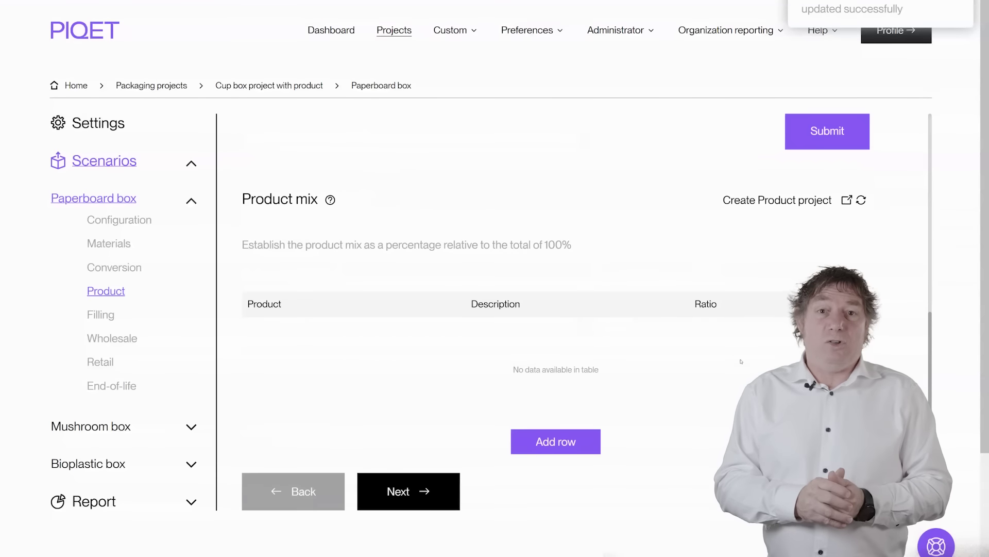
left_click(540, 442)
left_click(315, 346)
left_click(281, 420)
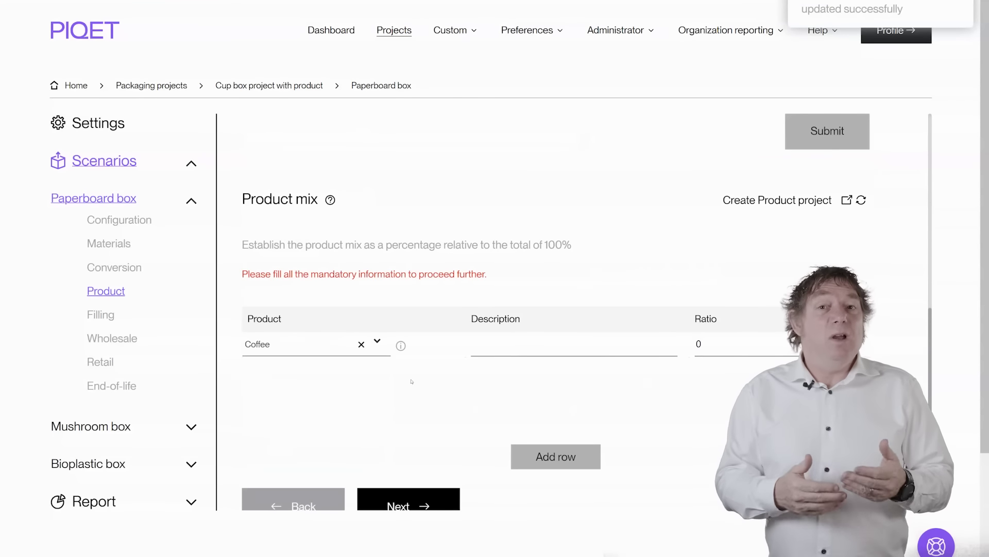
key("Tab")
type("60")
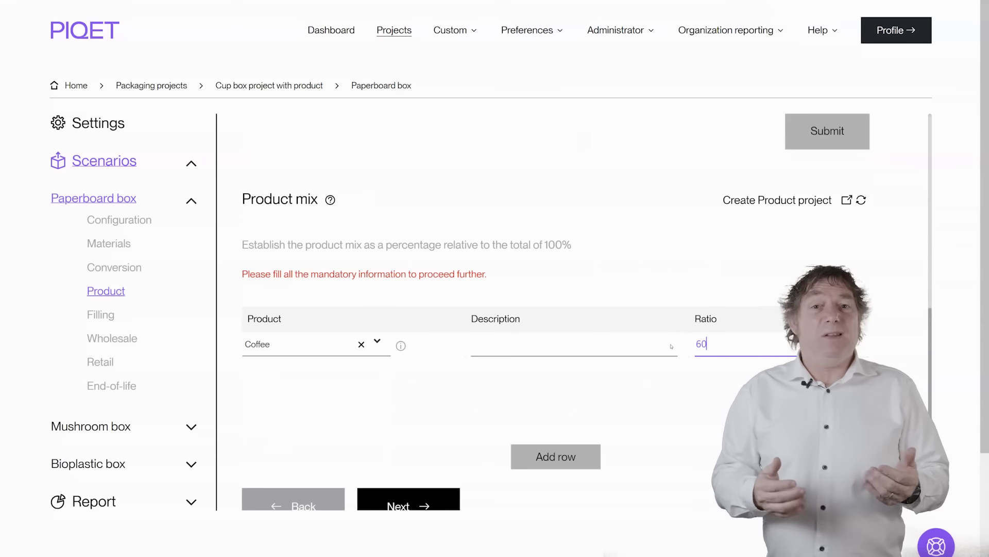
key("Return")
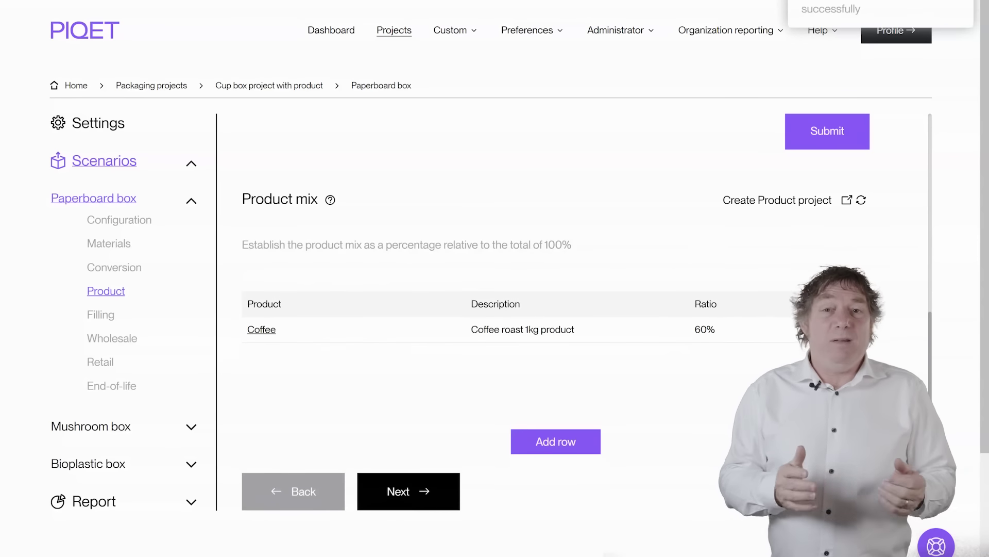
Step: Add Australian coffee beans to the product mix with a ratio of 20%
scroll(550, 365, "down", 2)
left_click(551, 365)
left_click(315, 266)
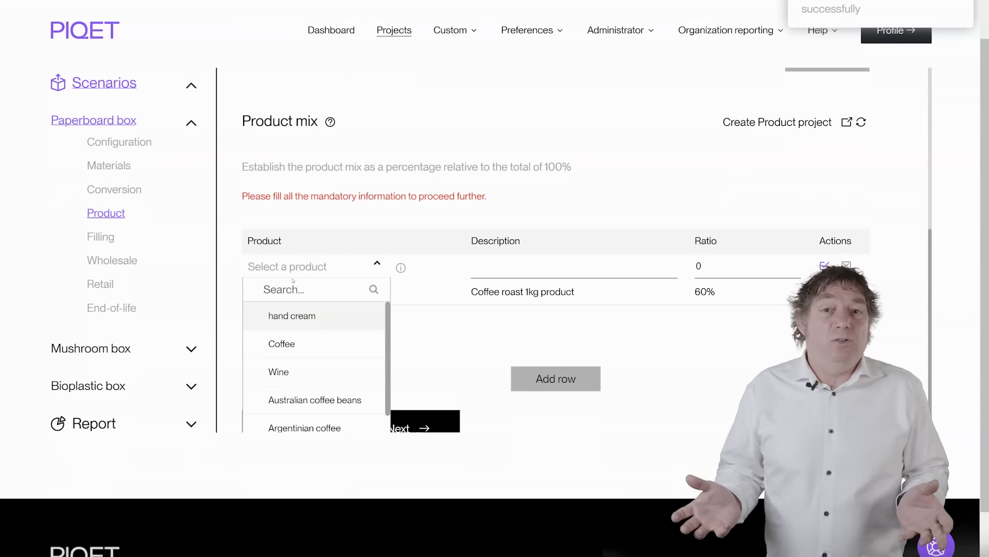
left_click(299, 400)
left_click(745, 268)
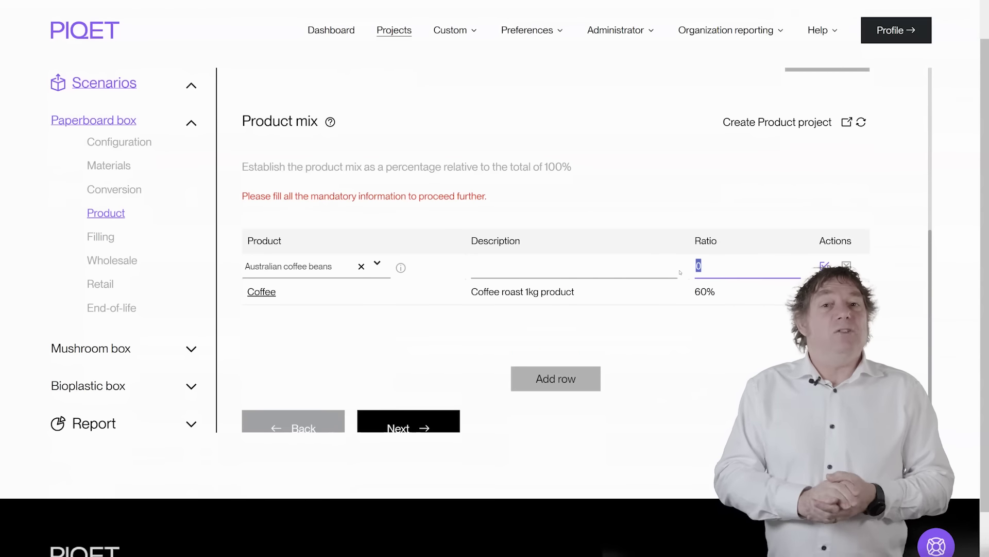
type("20")
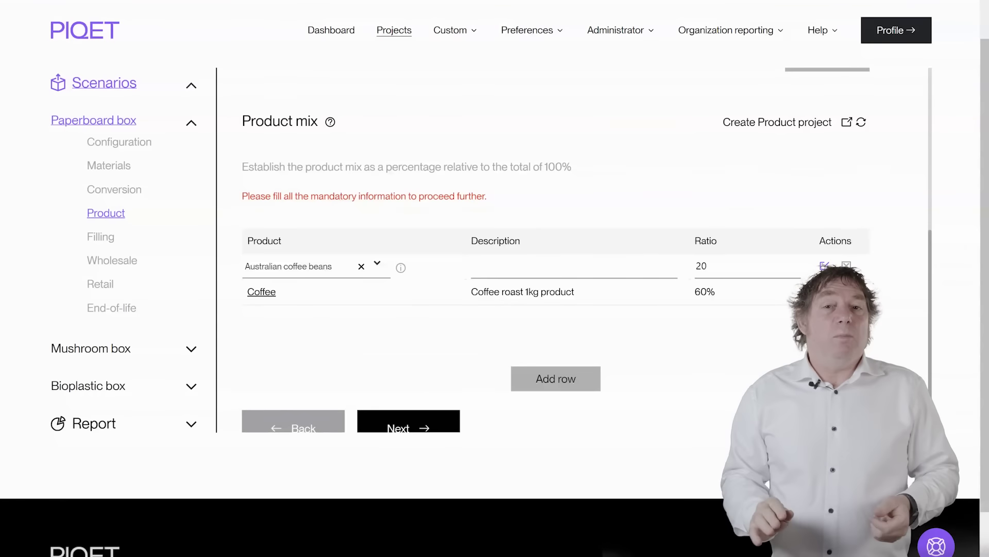
key("Return")
Step: Add Argentinian coffee to the product mix with a ratio of 20%
left_click(525, 368)
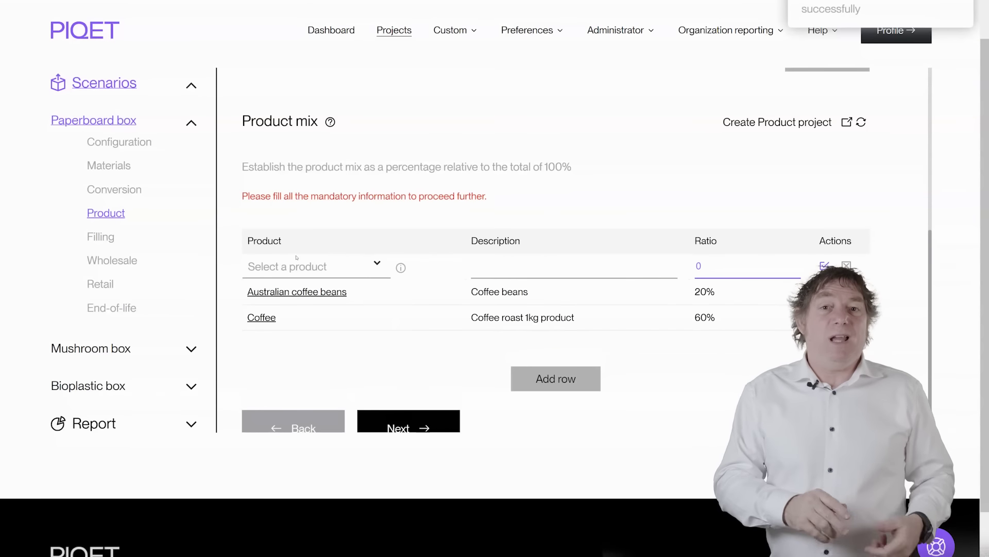
left_click(310, 266)
left_click(305, 408)
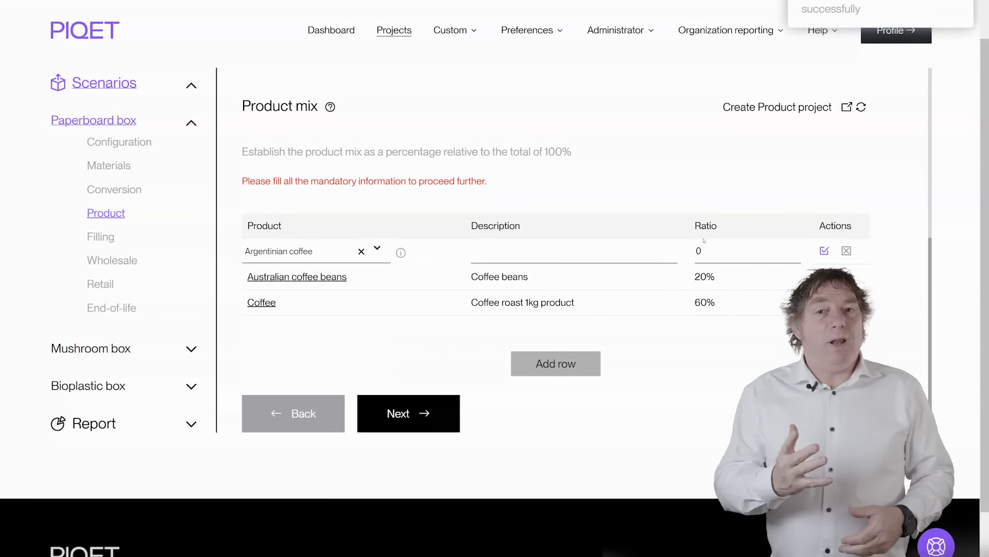
type("20")
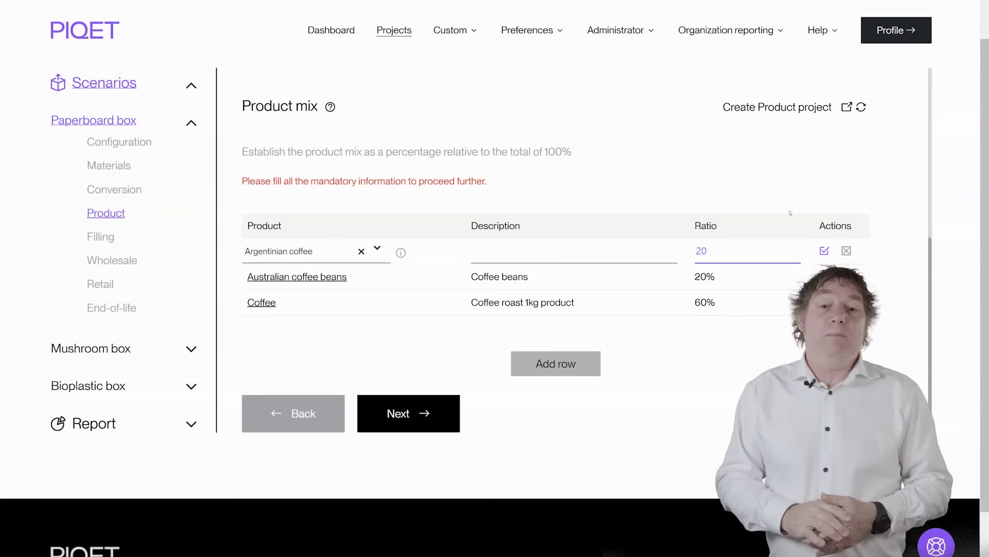
left_click(825, 251)
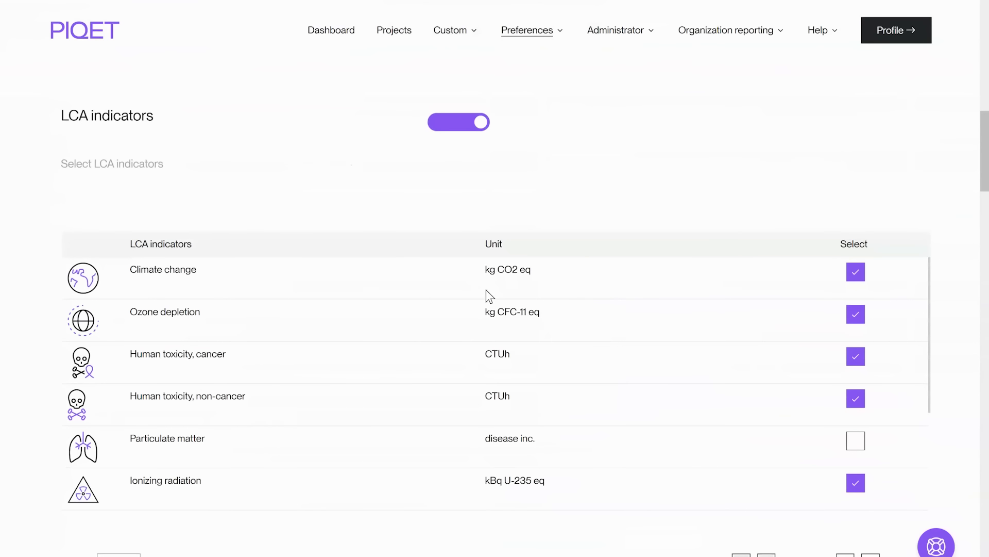
Step: In the preferences, enable the Eutrophication, terrestrial LCA indicator and the Other Certification circular economy indicator
scroll(791, 357, "down", 3)
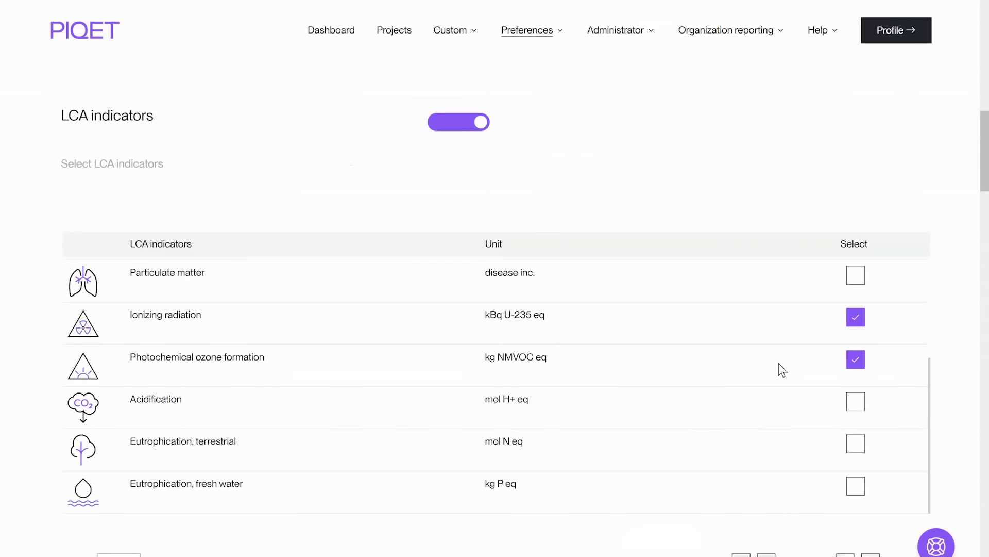
left_click(856, 443)
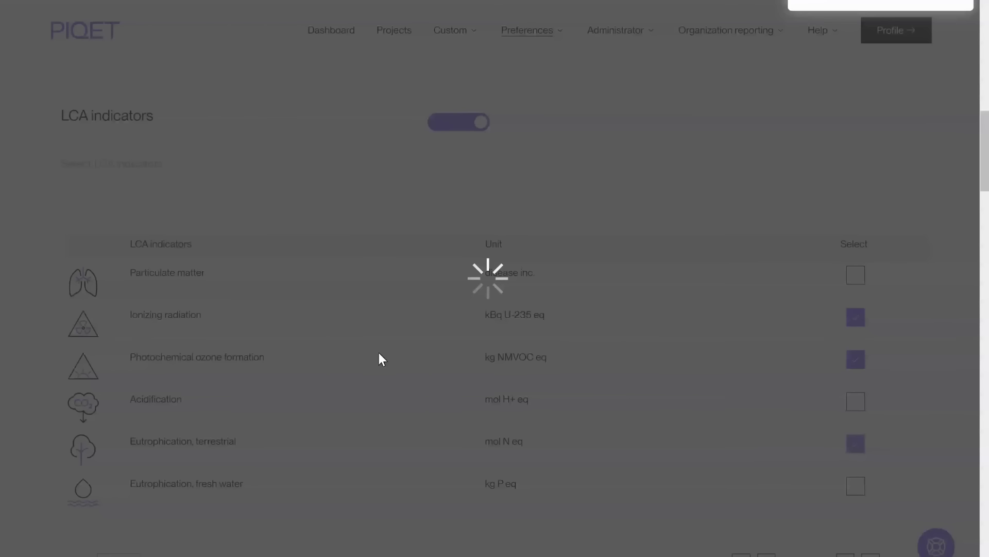
scroll(380, 358, "down", 3)
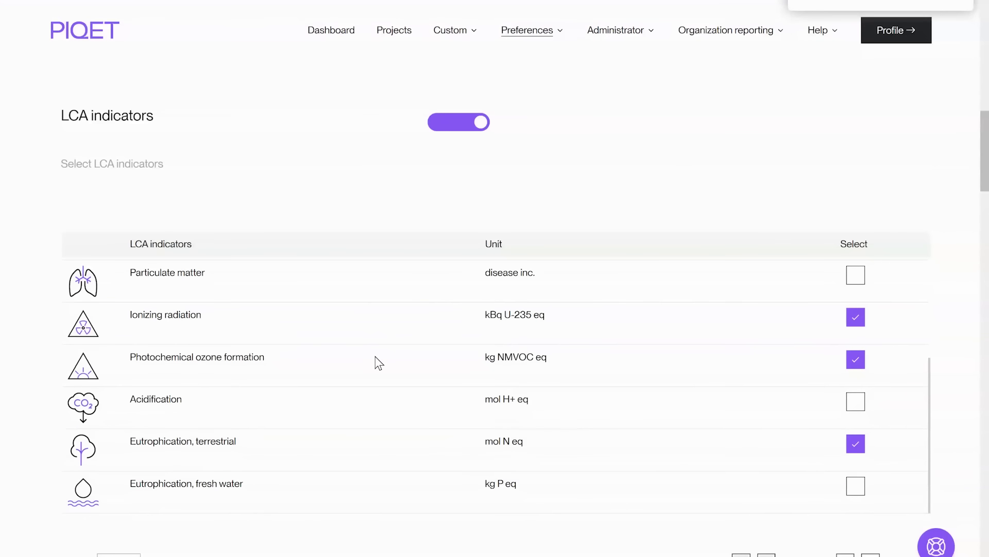
scroll(364, 539, "down", 8)
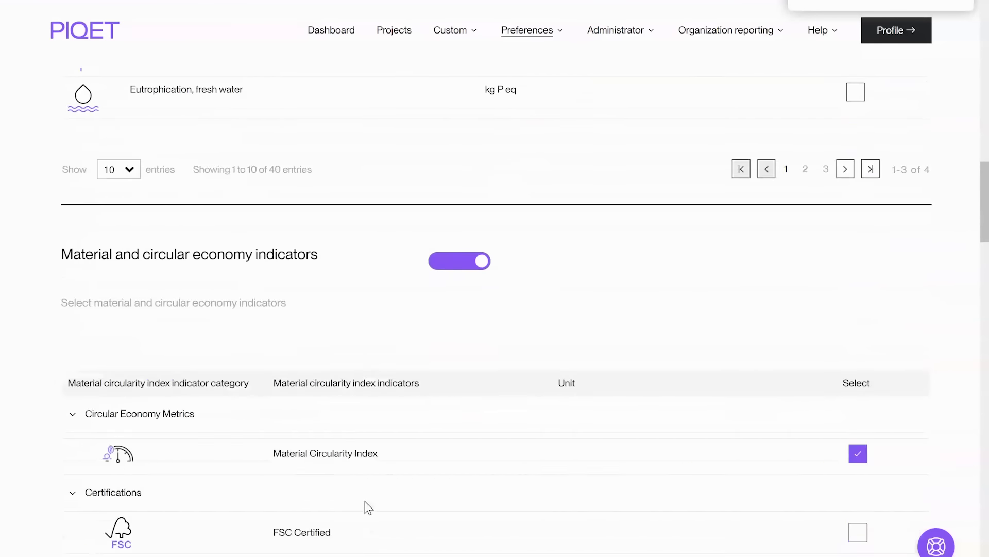
scroll(368, 508, "down", 3)
left_click(858, 422)
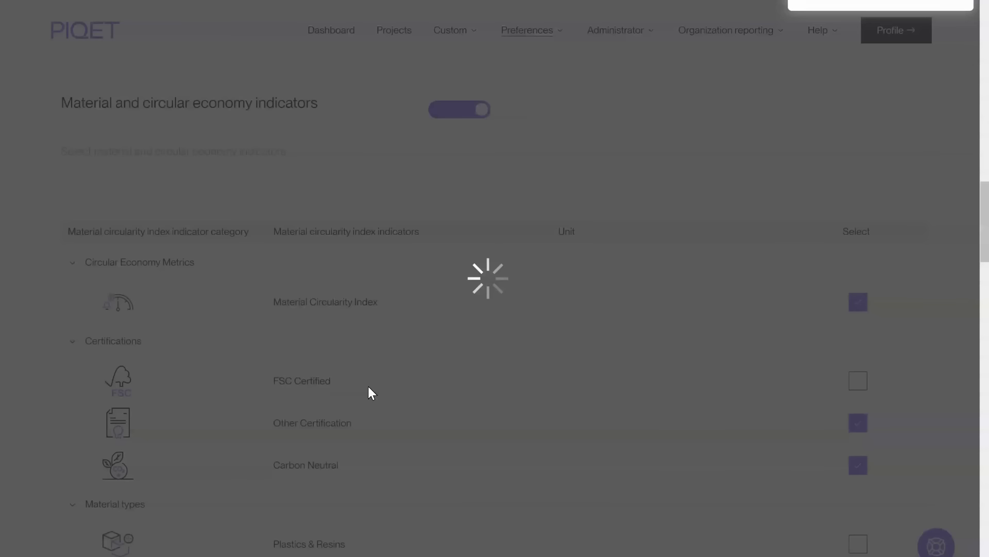
Step: Switch the packaging indicators off and back on, and look through the Global Packaging Protocol metrics
scroll(370, 387, "down", 3)
scroll(371, 391, "down", 20)
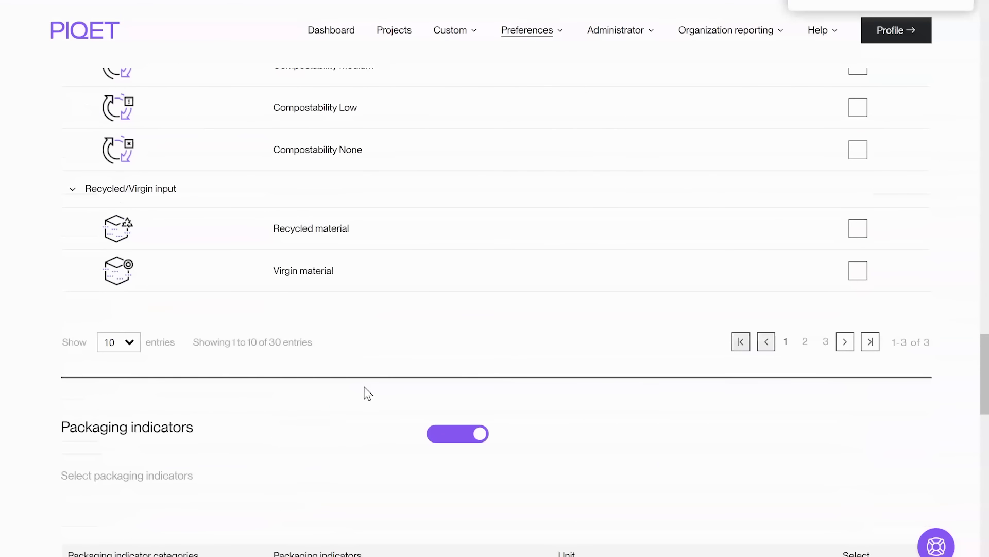
scroll(366, 393, "down", 3)
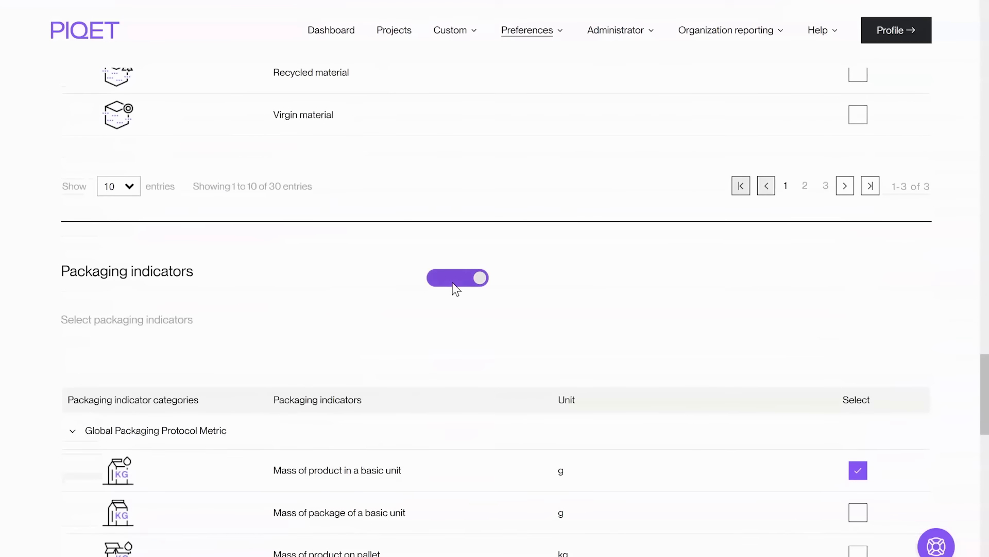
left_click(453, 283)
left_click(460, 314)
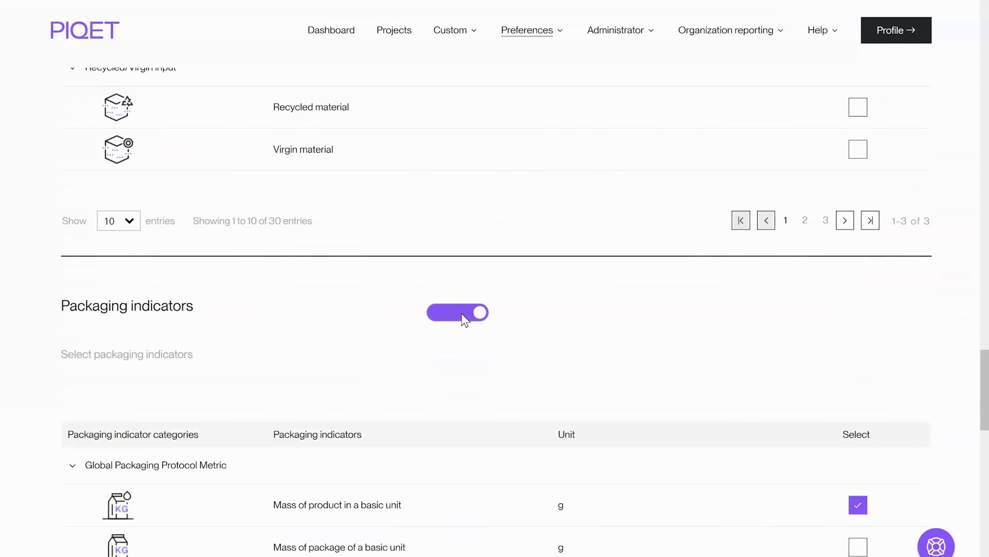
scroll(422, 339, "down", 3)
scroll(421, 345, "down", 5)
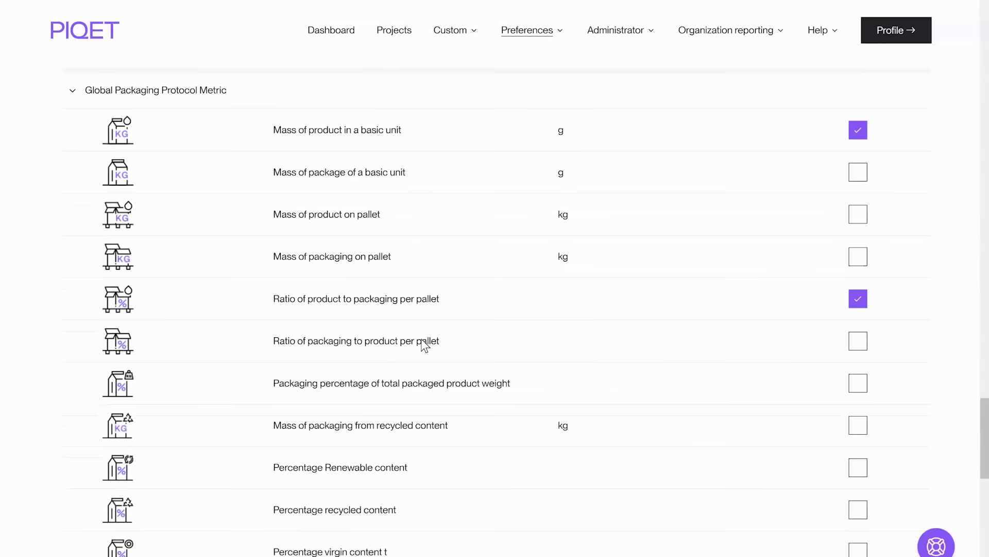
scroll(394, 464, "down", 5)
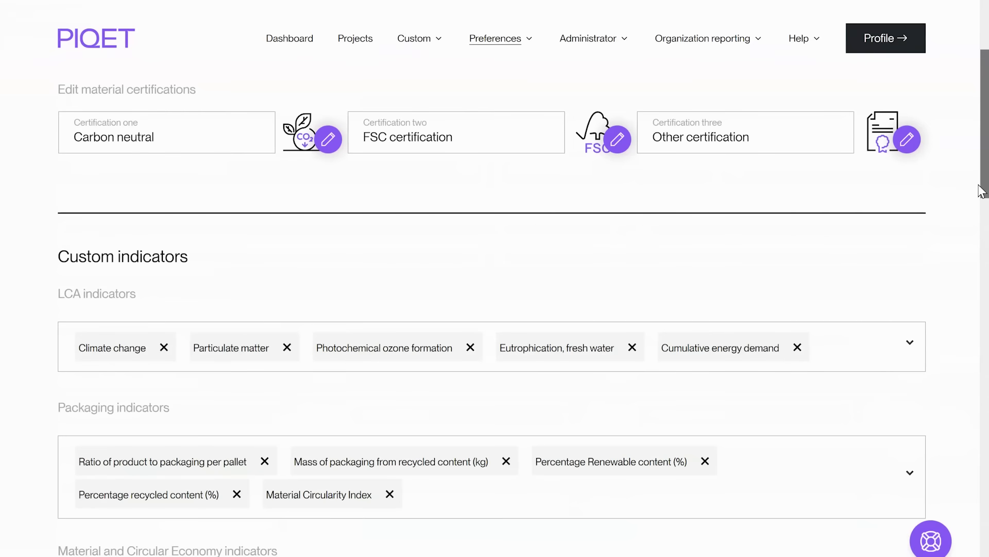
Step: Set the custom weighting of Climate change to 0.000132 and edit the custom weighting of Ionizing radiation
left_click_drag(981, 191, 939, 478)
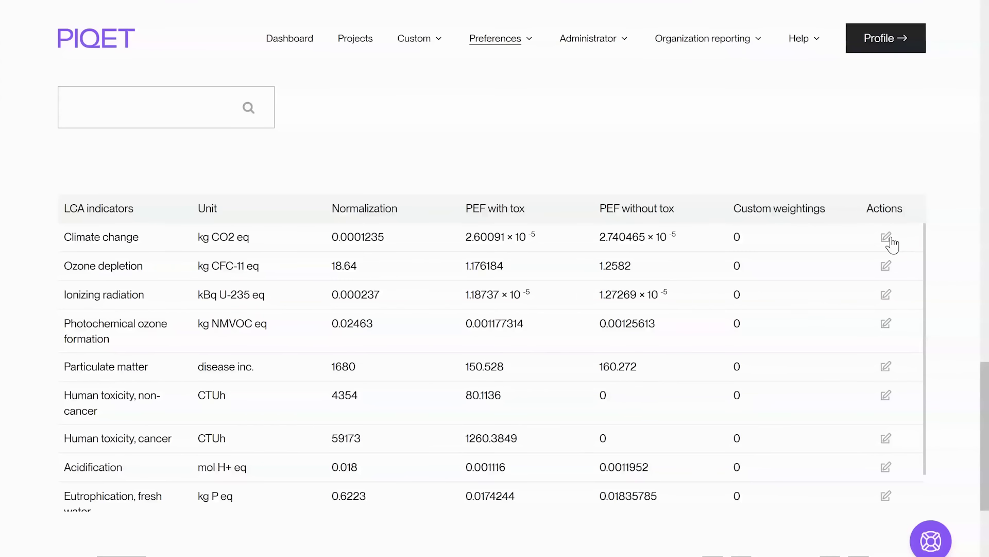
left_click(886, 238)
type("0.000132")
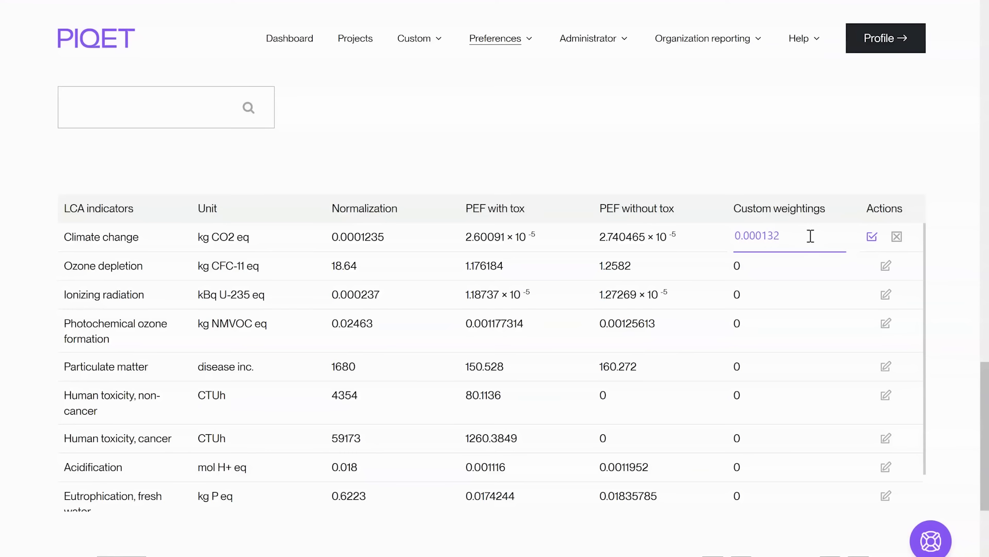
left_click(871, 238)
left_click(886, 294)
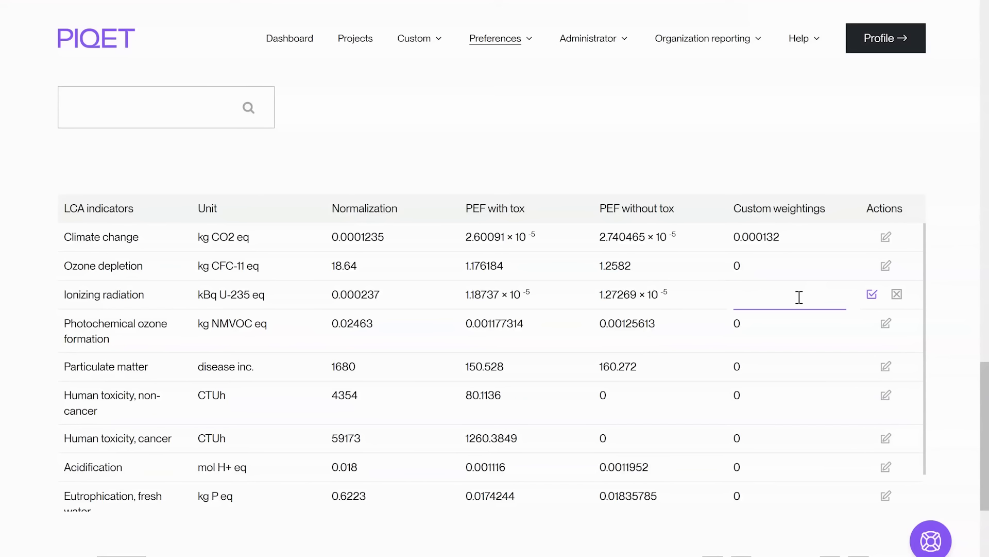
left_click(868, 296)
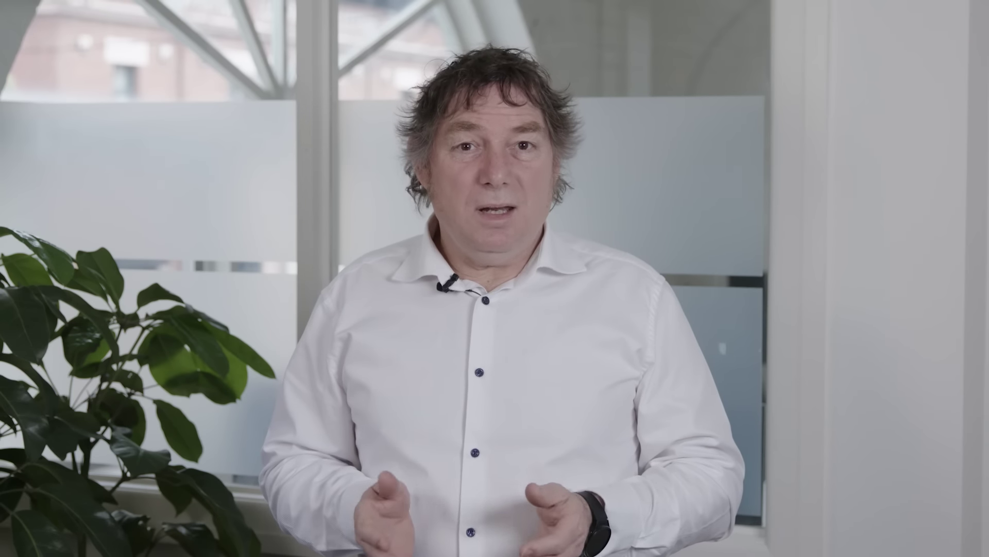